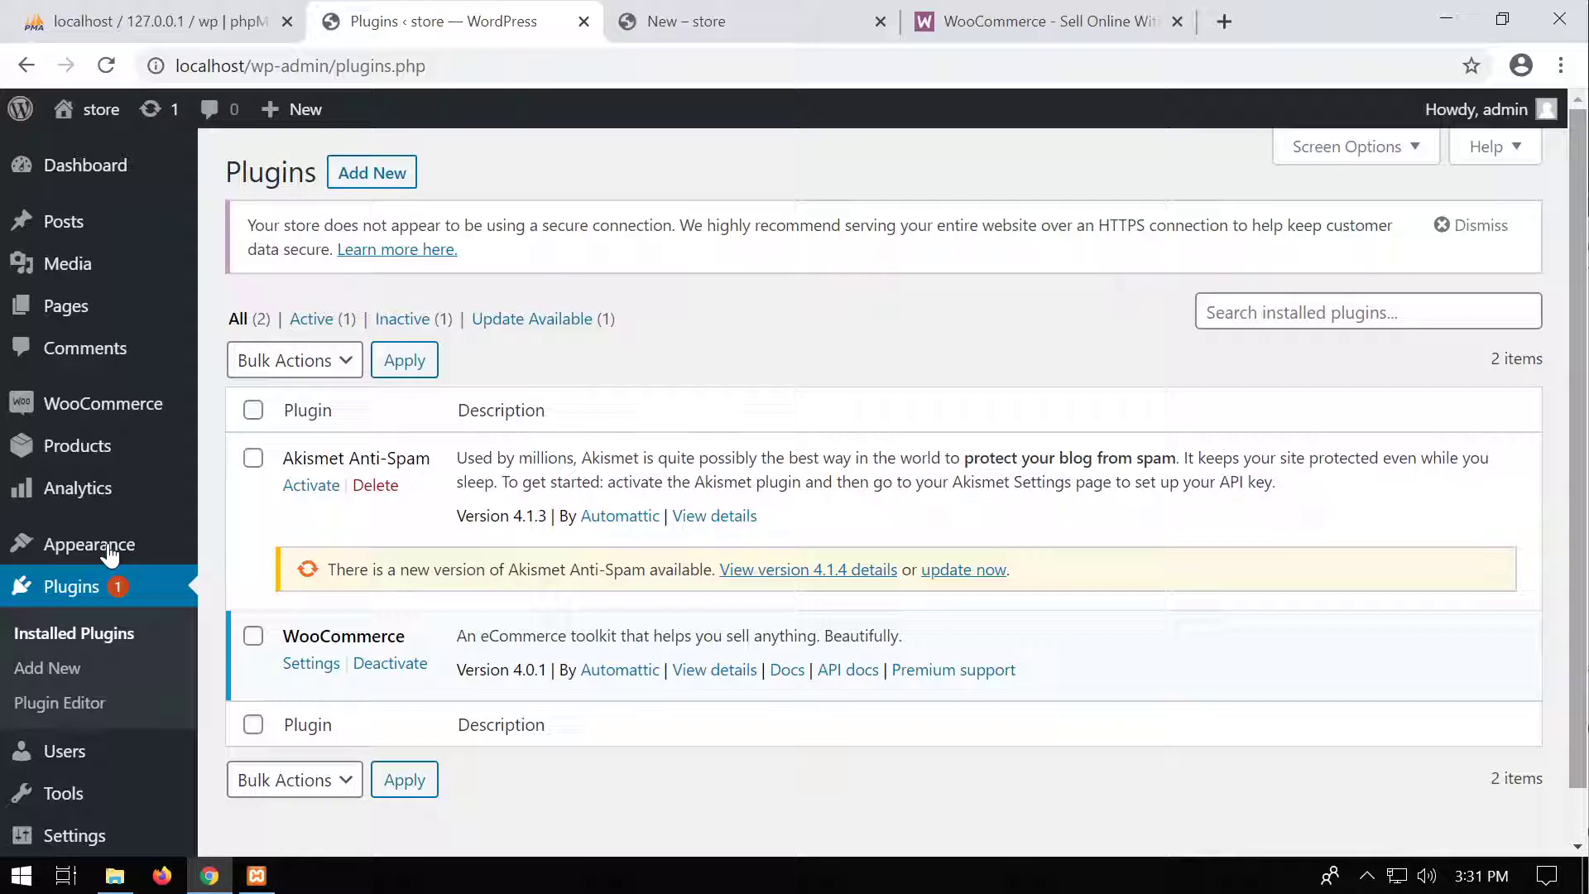
Step: Open the local store's home page, with Cart, Checkout, My account, Shop and the Hello world! post
{"action": "left_click", "coordinate": [732, 25]}
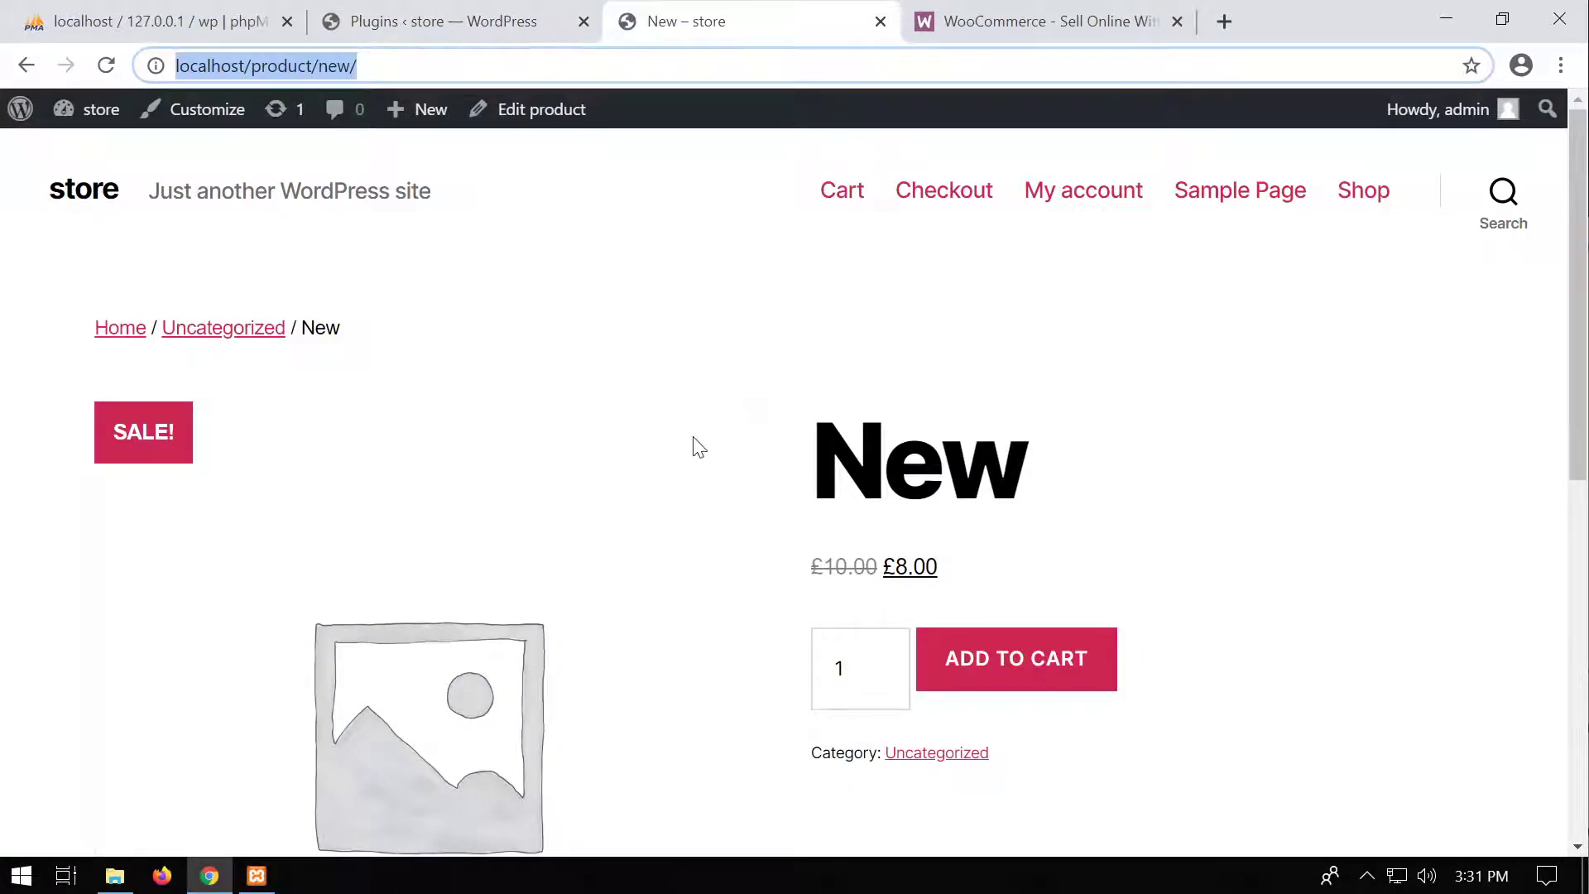
{"action": "scroll", "coordinate": [693, 473], "scroll_direction": "down", "scroll_amount": 5}
{"action": "scroll", "coordinate": [700, 474], "scroll_direction": "up", "scroll_amount": 5}
{"action": "left_click", "coordinate": [106, 198]}
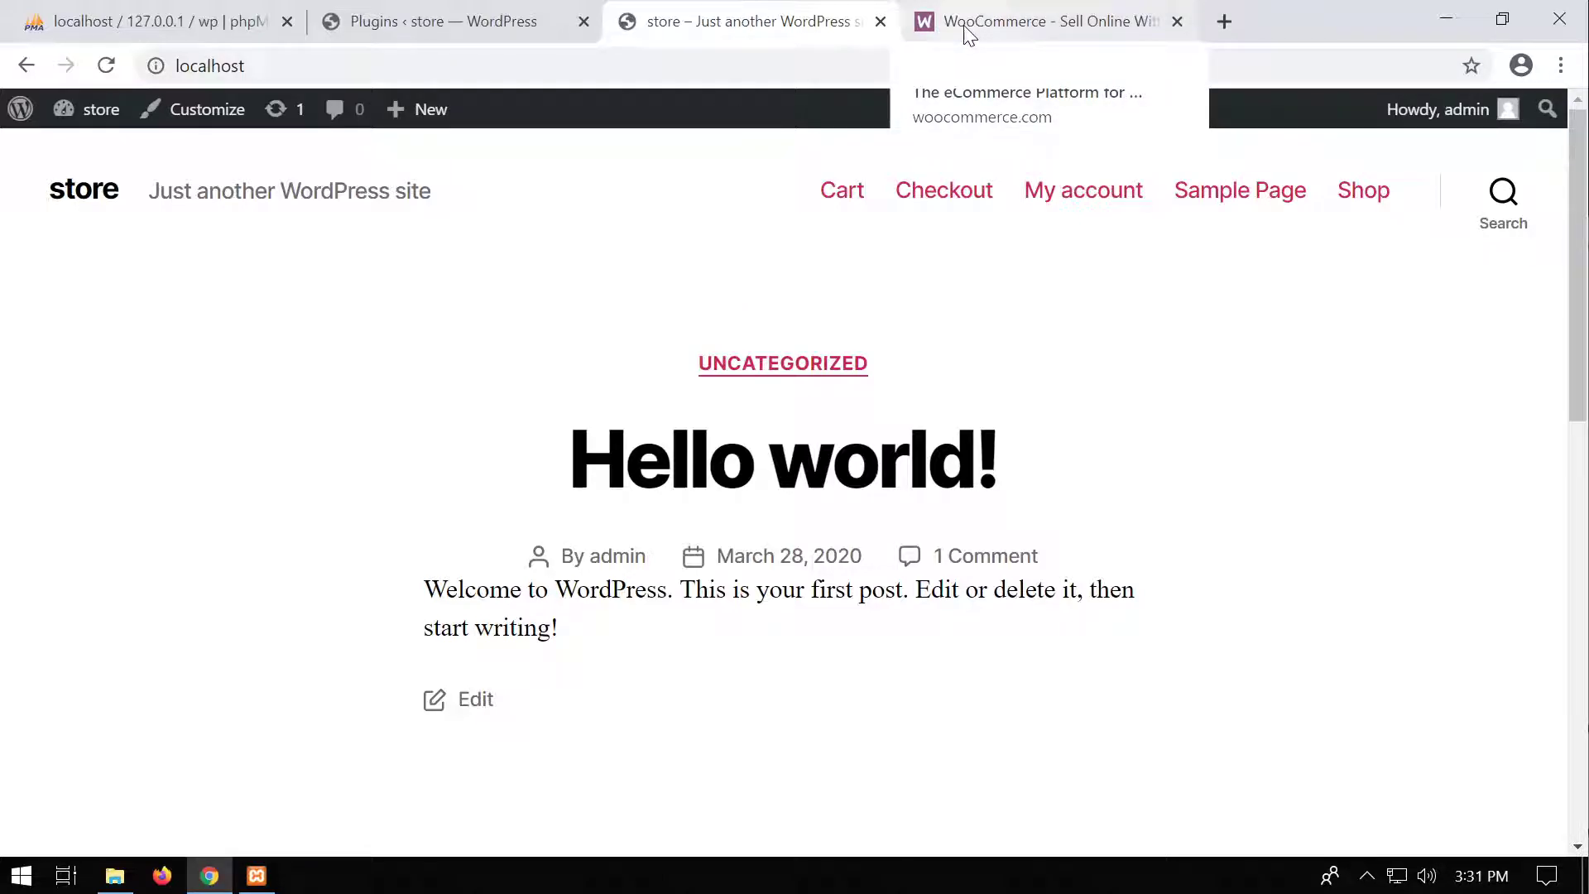
Step: Go to the All Themes listing in WooCommerce.com's Theme Store
{"action": "left_click", "coordinate": [1002, 33]}
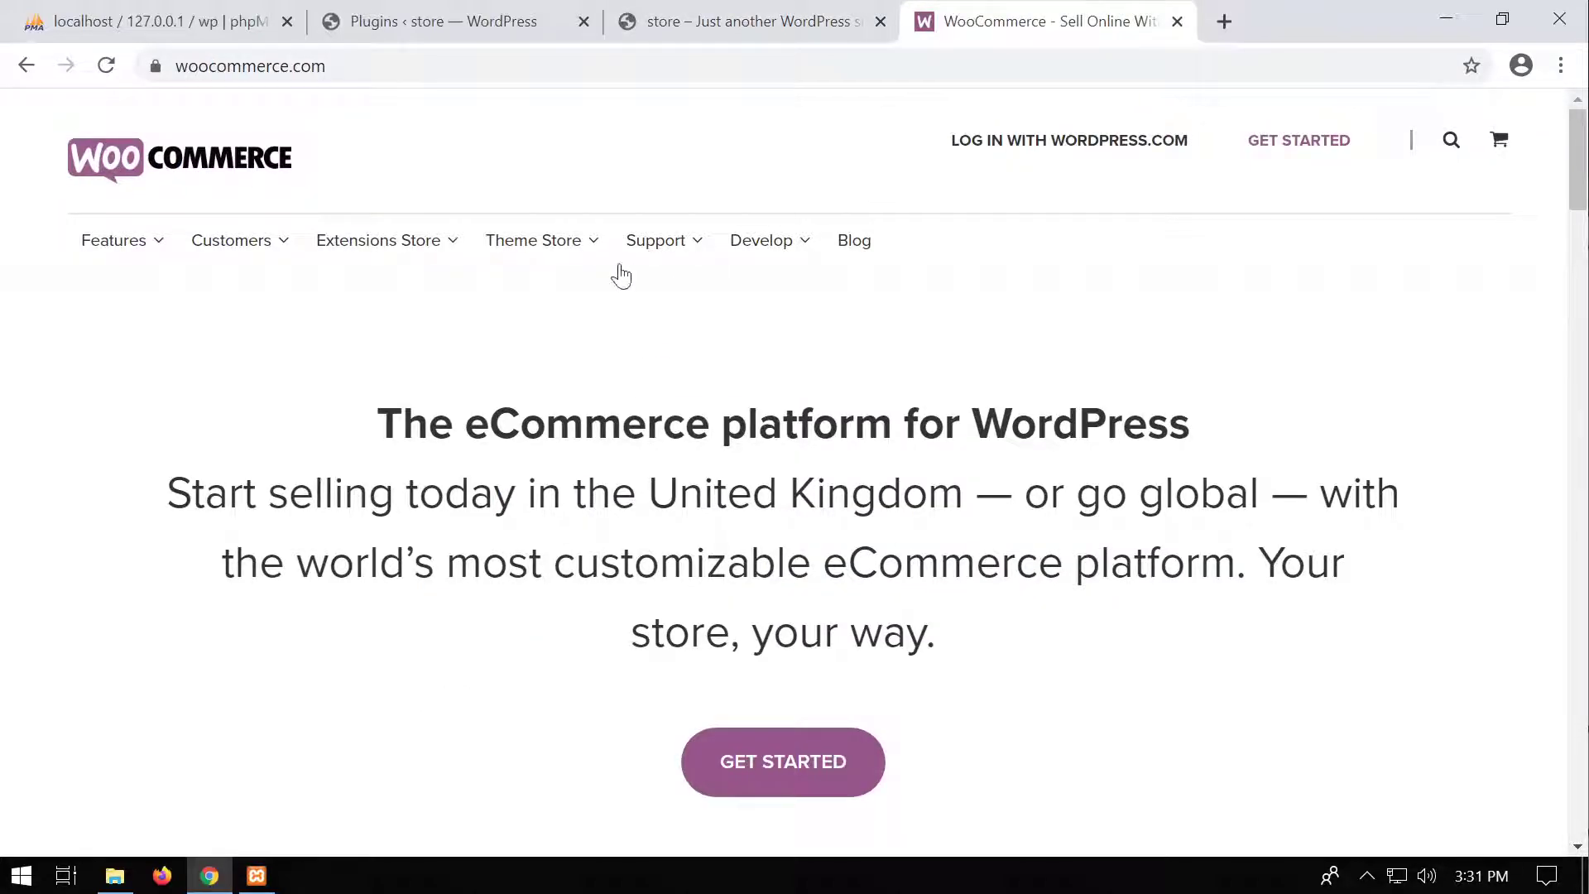
{"action": "mouse_move", "coordinate": [610, 263]}
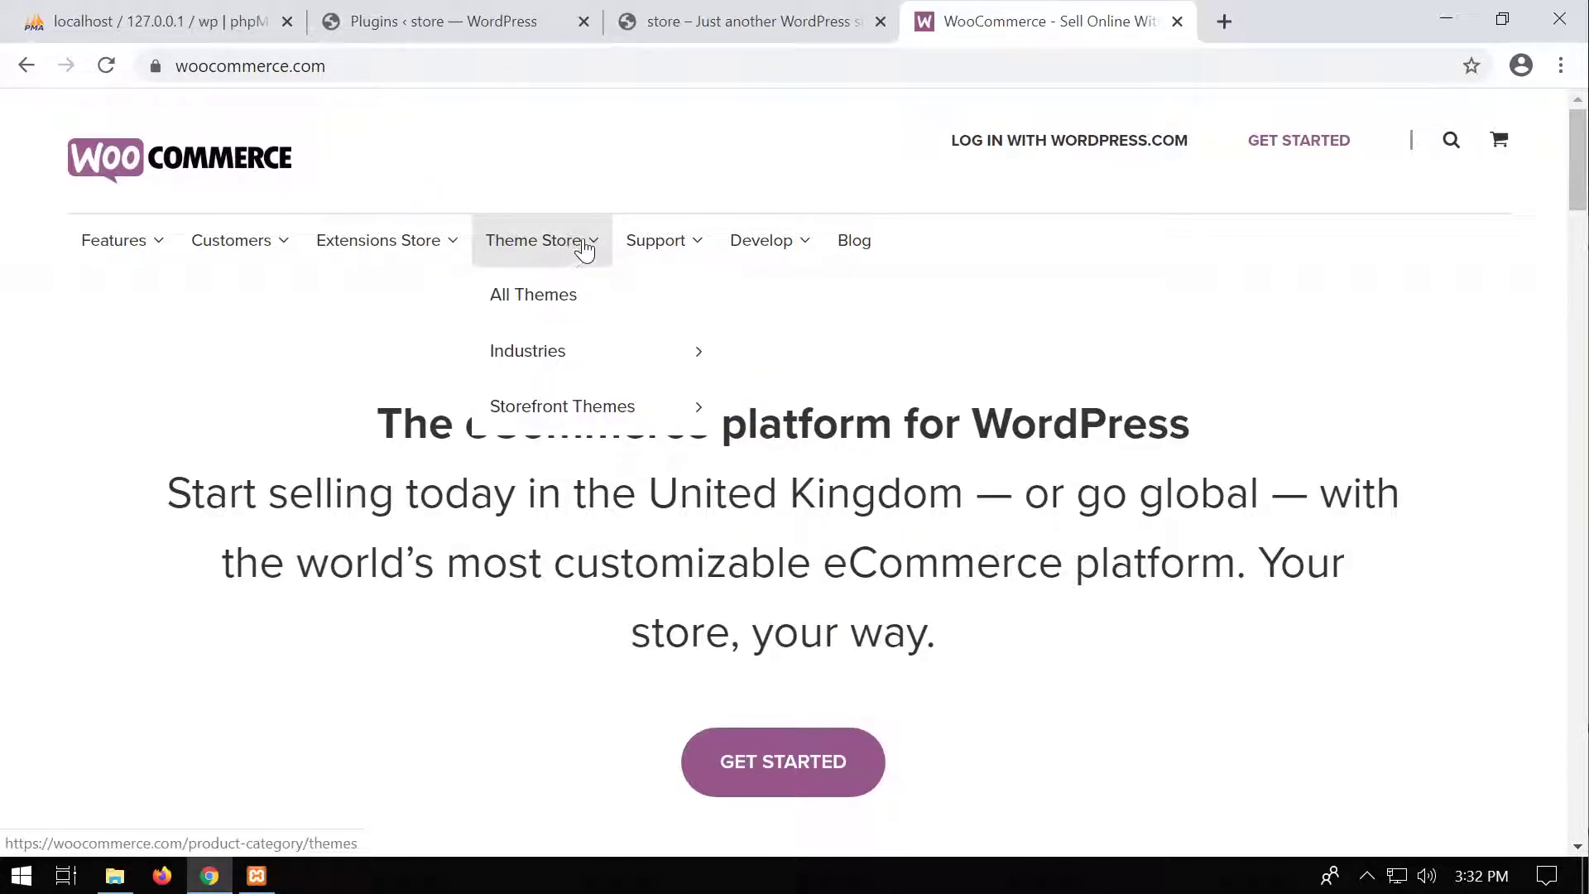
{"action": "left_click", "coordinate": [568, 303]}
{"action": "scroll", "coordinate": [792, 398], "scroll_direction": "down", "scroll_amount": 5}
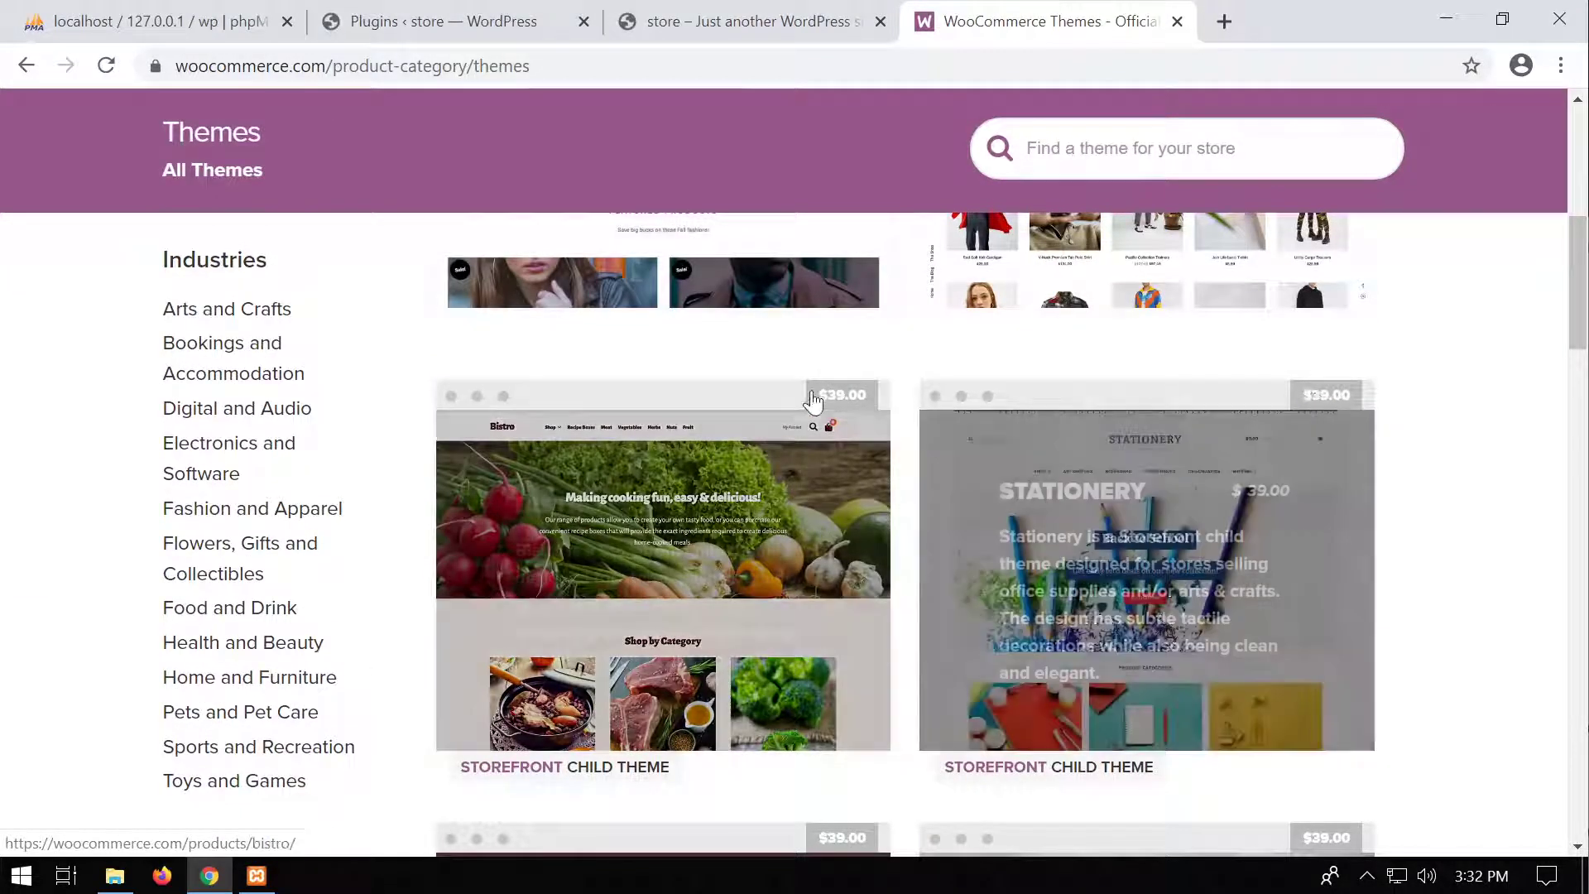
{"action": "scroll", "coordinate": [814, 401], "scroll_direction": "down", "scroll_amount": 8}
{"action": "scroll", "coordinate": [812, 404], "scroll_direction": "up", "scroll_amount": 13}
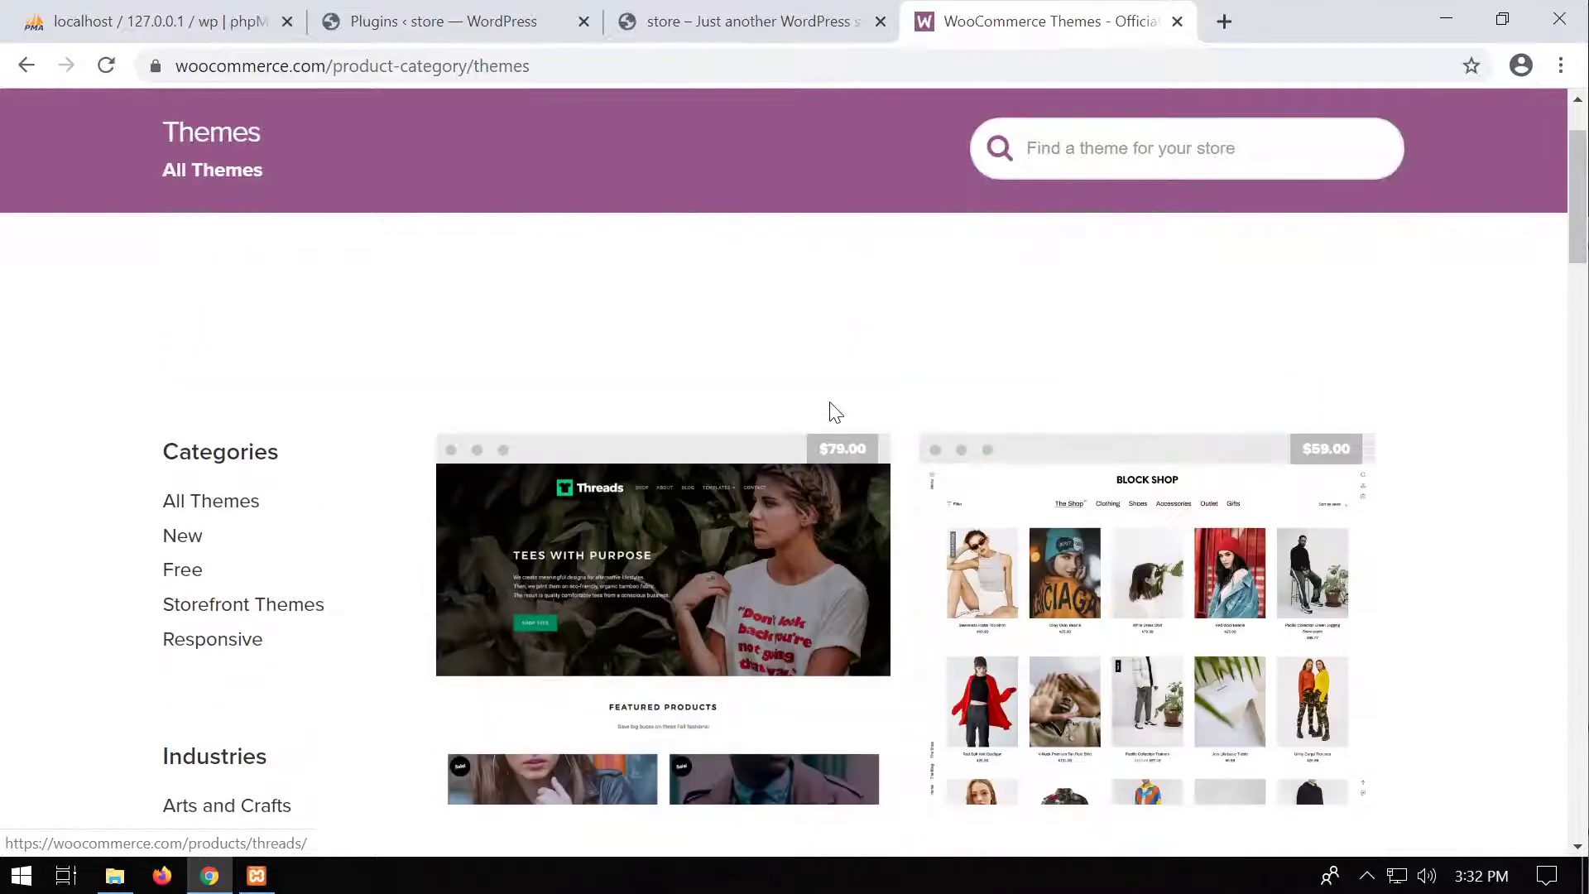
Step: Filter the themes to Free and open the Storefront theme page
{"action": "left_click", "coordinate": [220, 567]}
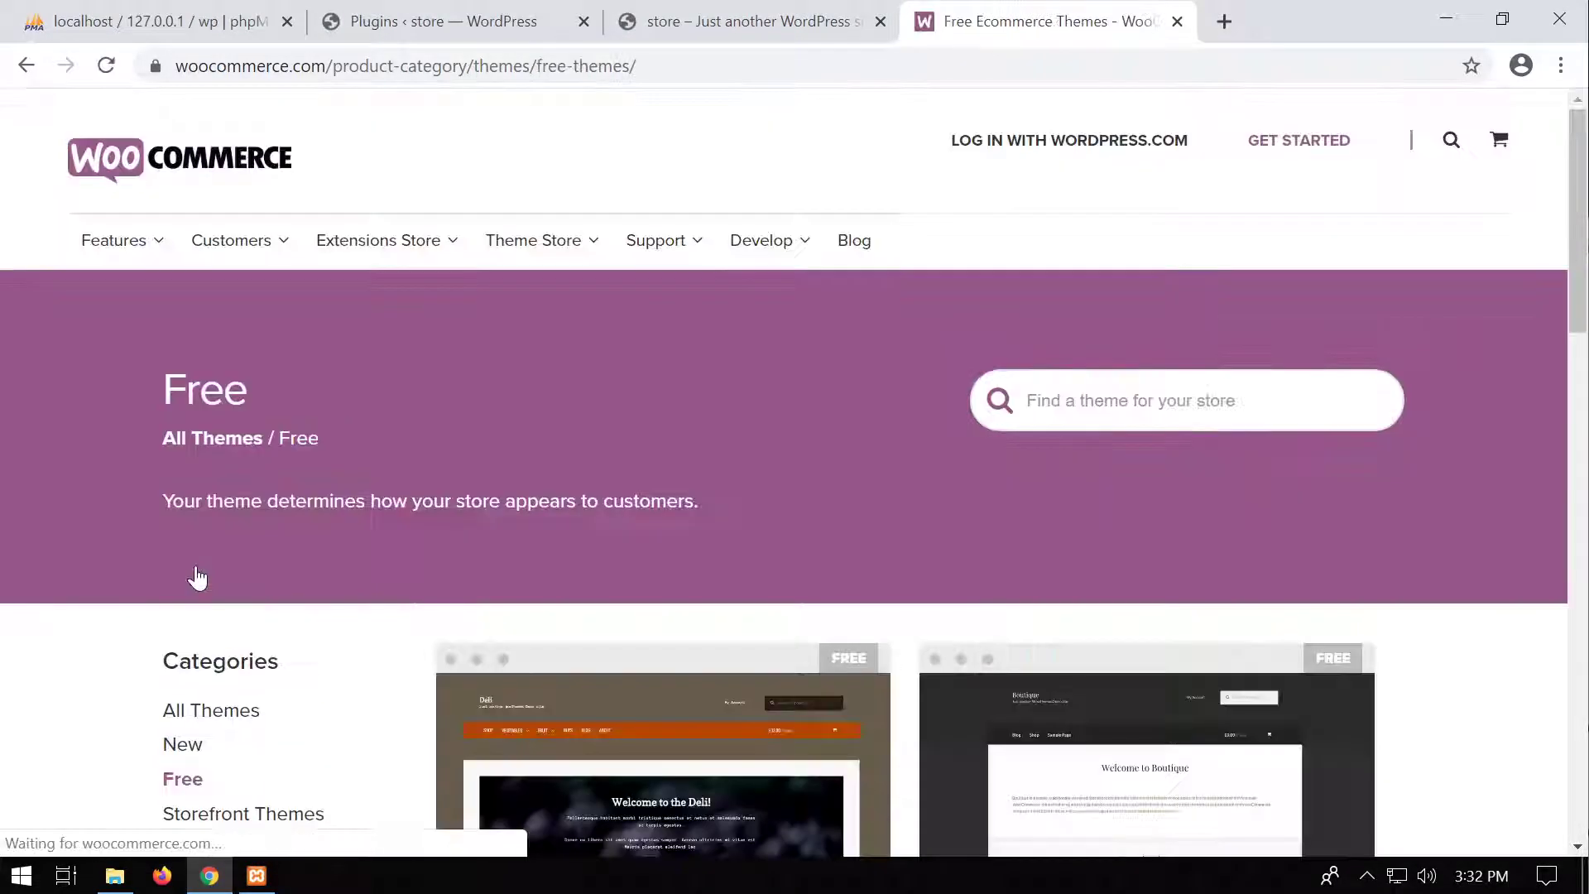
{"action": "scroll", "coordinate": [712, 430], "scroll_direction": "down", "scroll_amount": 8}
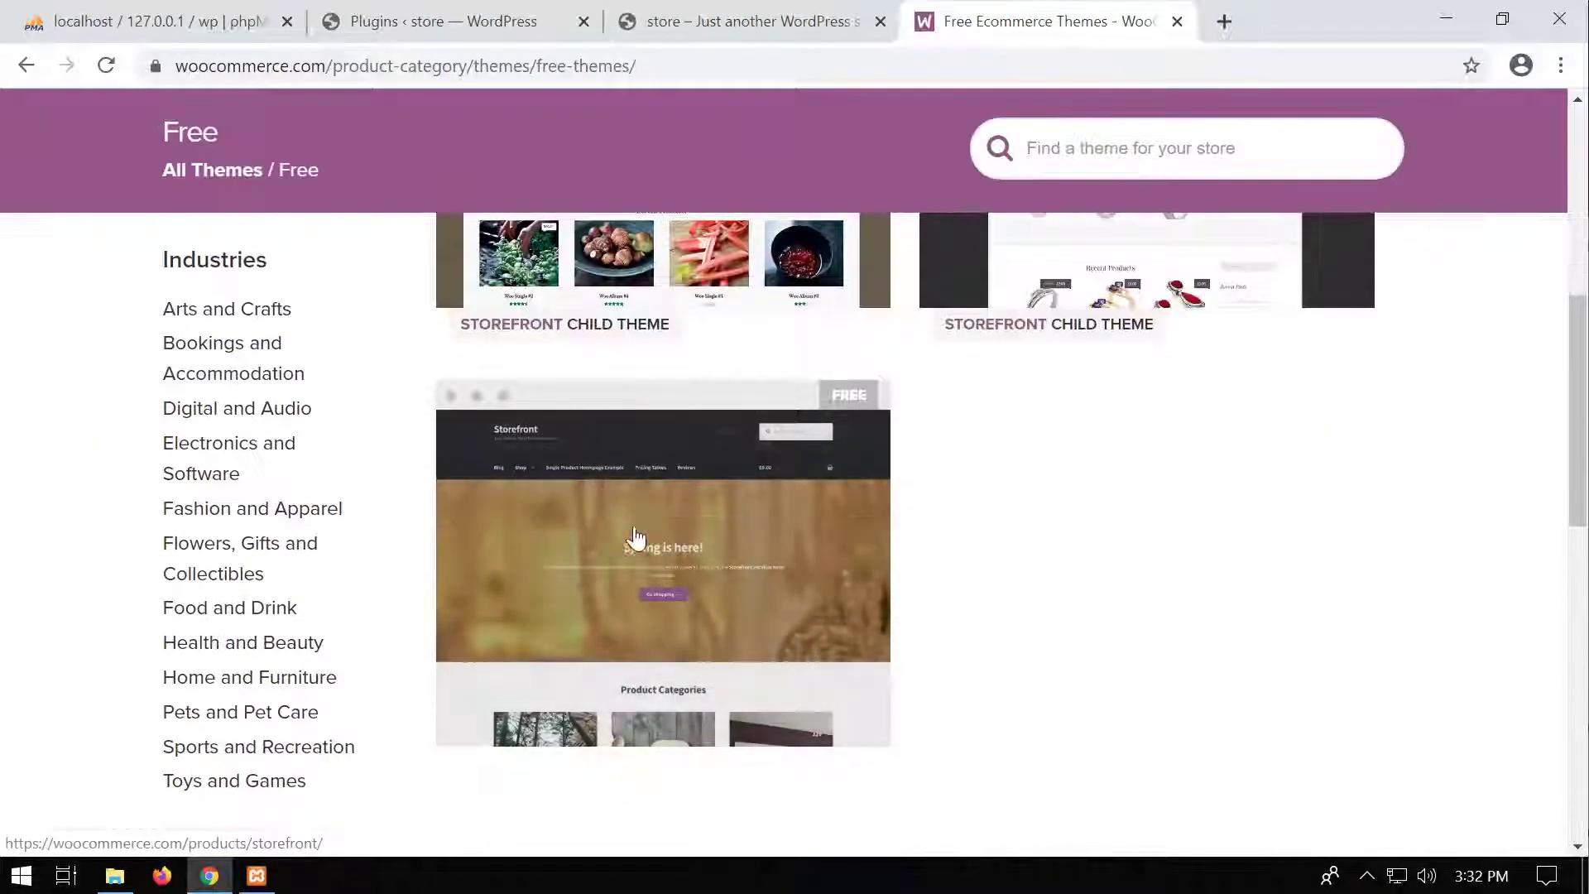
{"action": "scroll", "coordinate": [1145, 589], "scroll_direction": "up", "scroll_amount": 1}
{"action": "scroll", "coordinate": [1125, 654], "scroll_direction": "up", "scroll_amount": 2}
{"action": "scroll", "coordinate": [1107, 683], "scroll_direction": "down", "scroll_amount": 3}
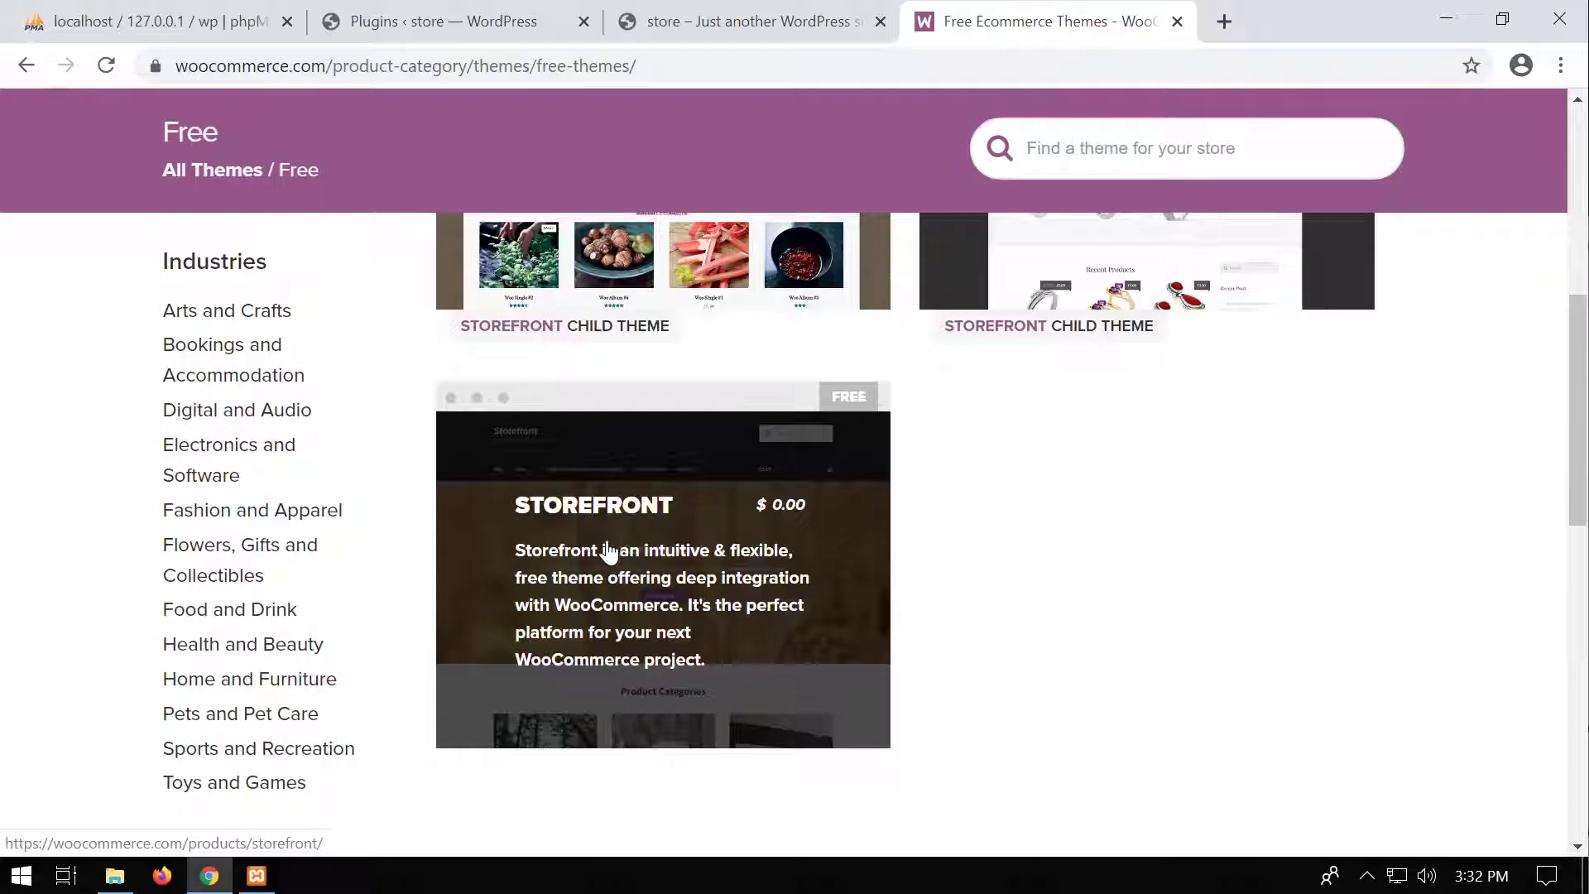
{"action": "scroll", "coordinate": [609, 550], "scroll_direction": "up", "scroll_amount": 3}
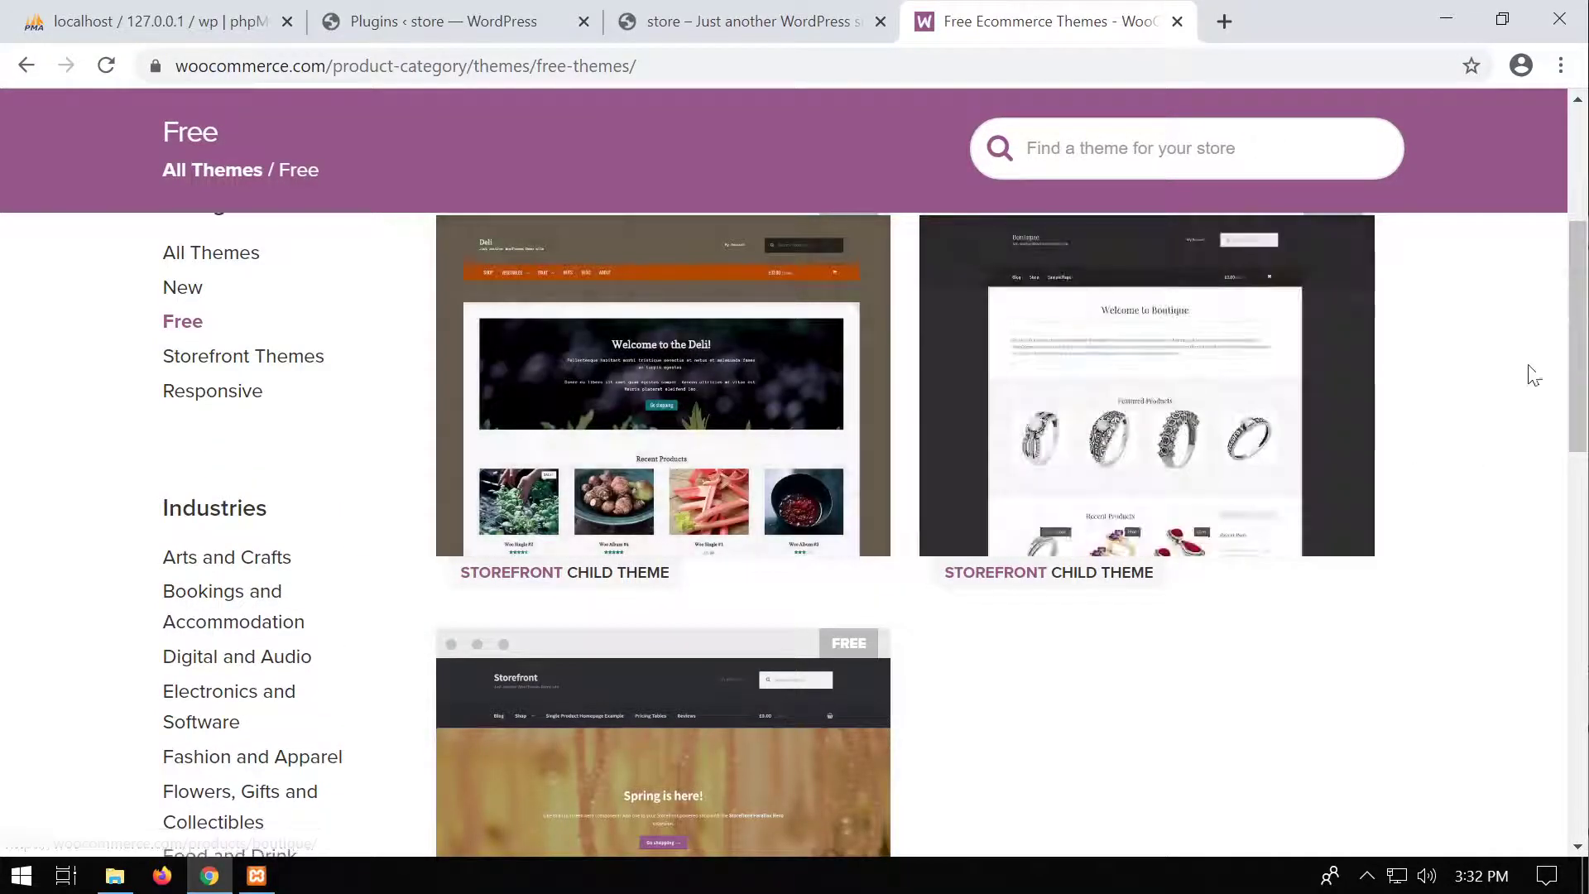
{"action": "scroll", "coordinate": [1515, 385], "scroll_direction": "up", "scroll_amount": 2}
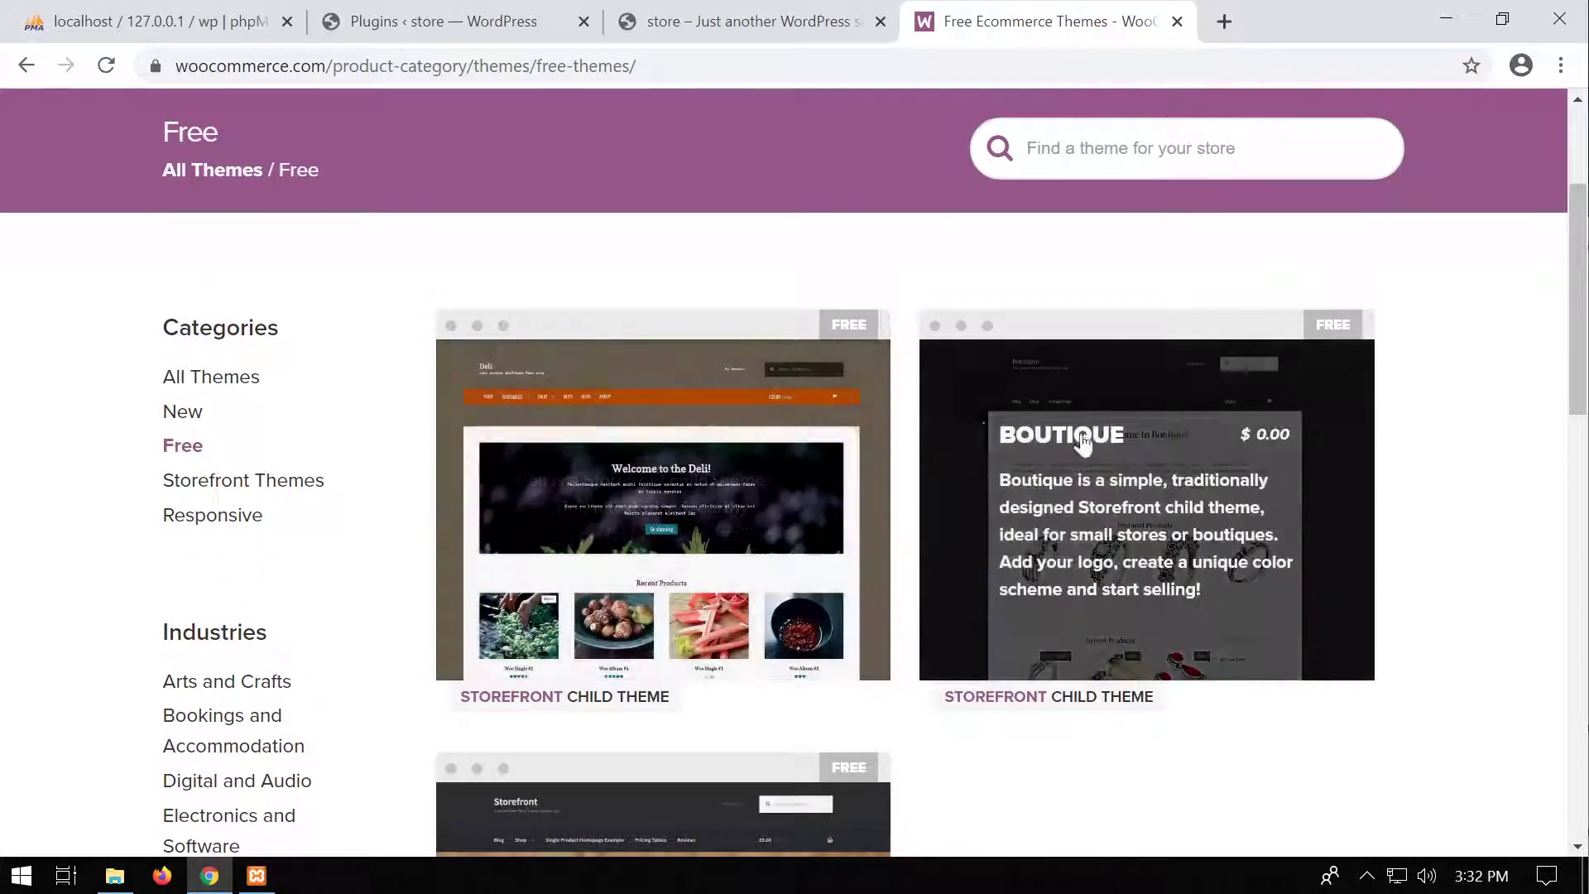
{"action": "scroll", "coordinate": [745, 497], "scroll_direction": "down", "scroll_amount": 3}
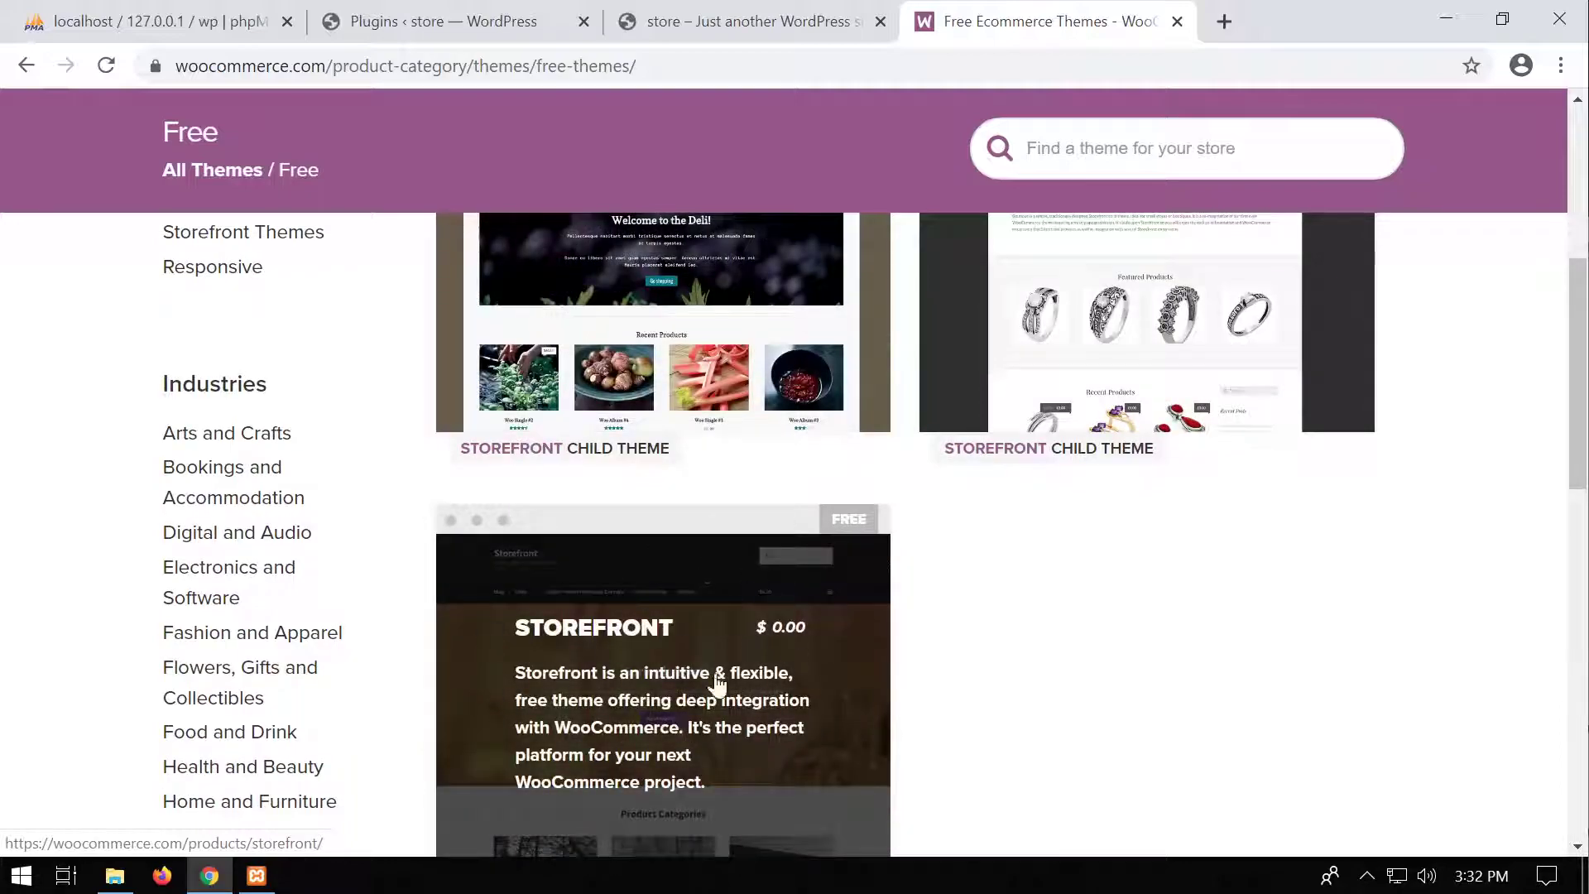
{"action": "scroll", "coordinate": [685, 654], "scroll_direction": "up", "scroll_amount": 3}
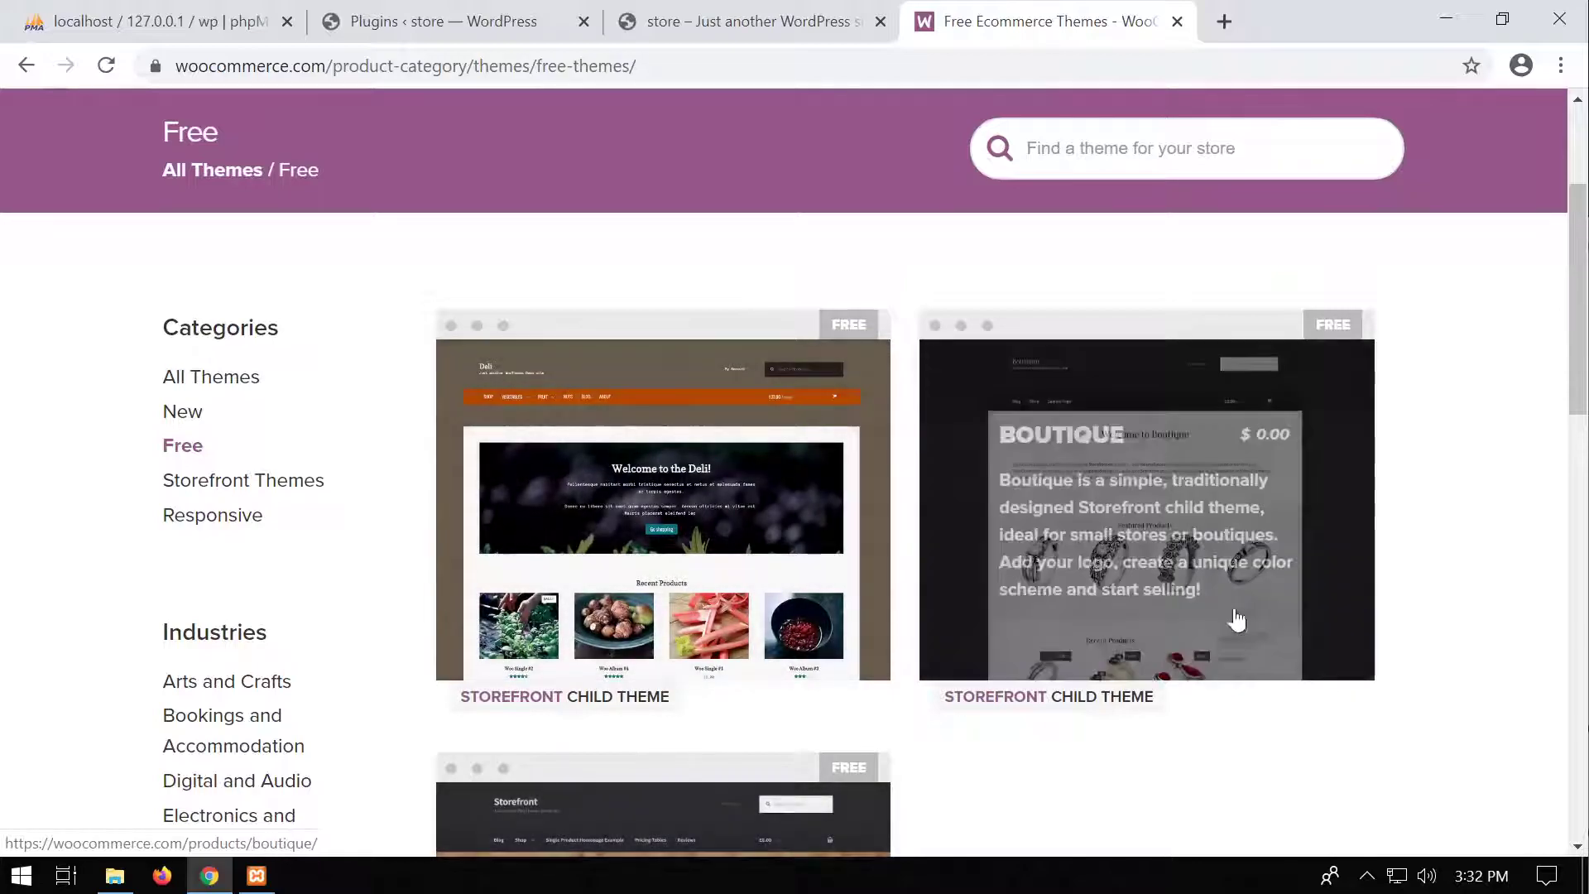
{"action": "scroll", "coordinate": [593, 821], "scroll_direction": "down", "scroll_amount": 5}
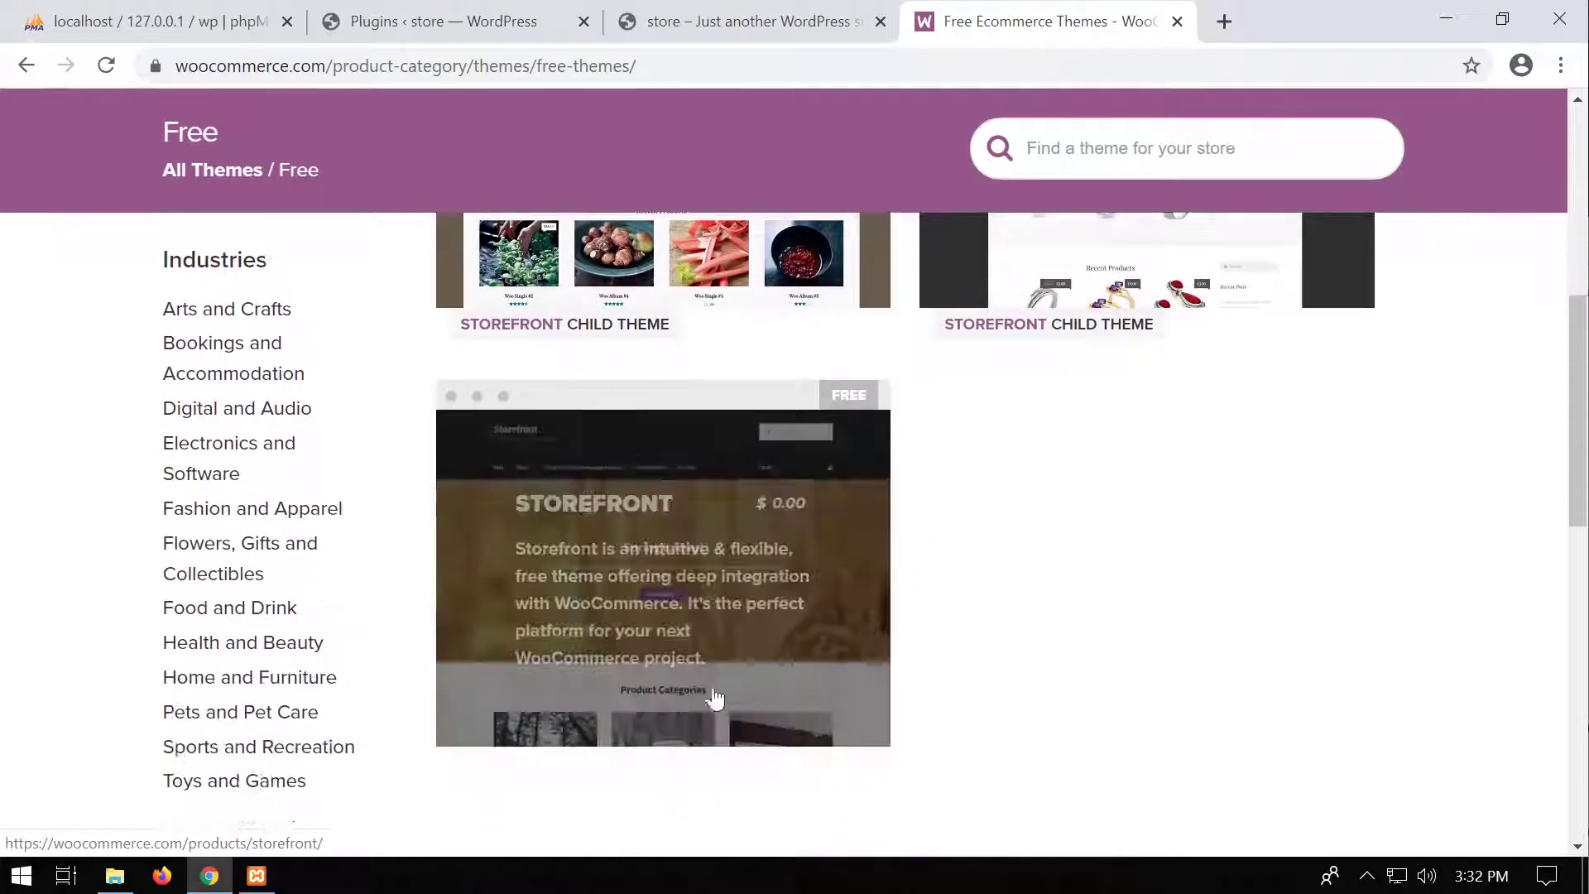
{"action": "scroll", "coordinate": [724, 611], "scroll_direction": "up", "scroll_amount": 3}
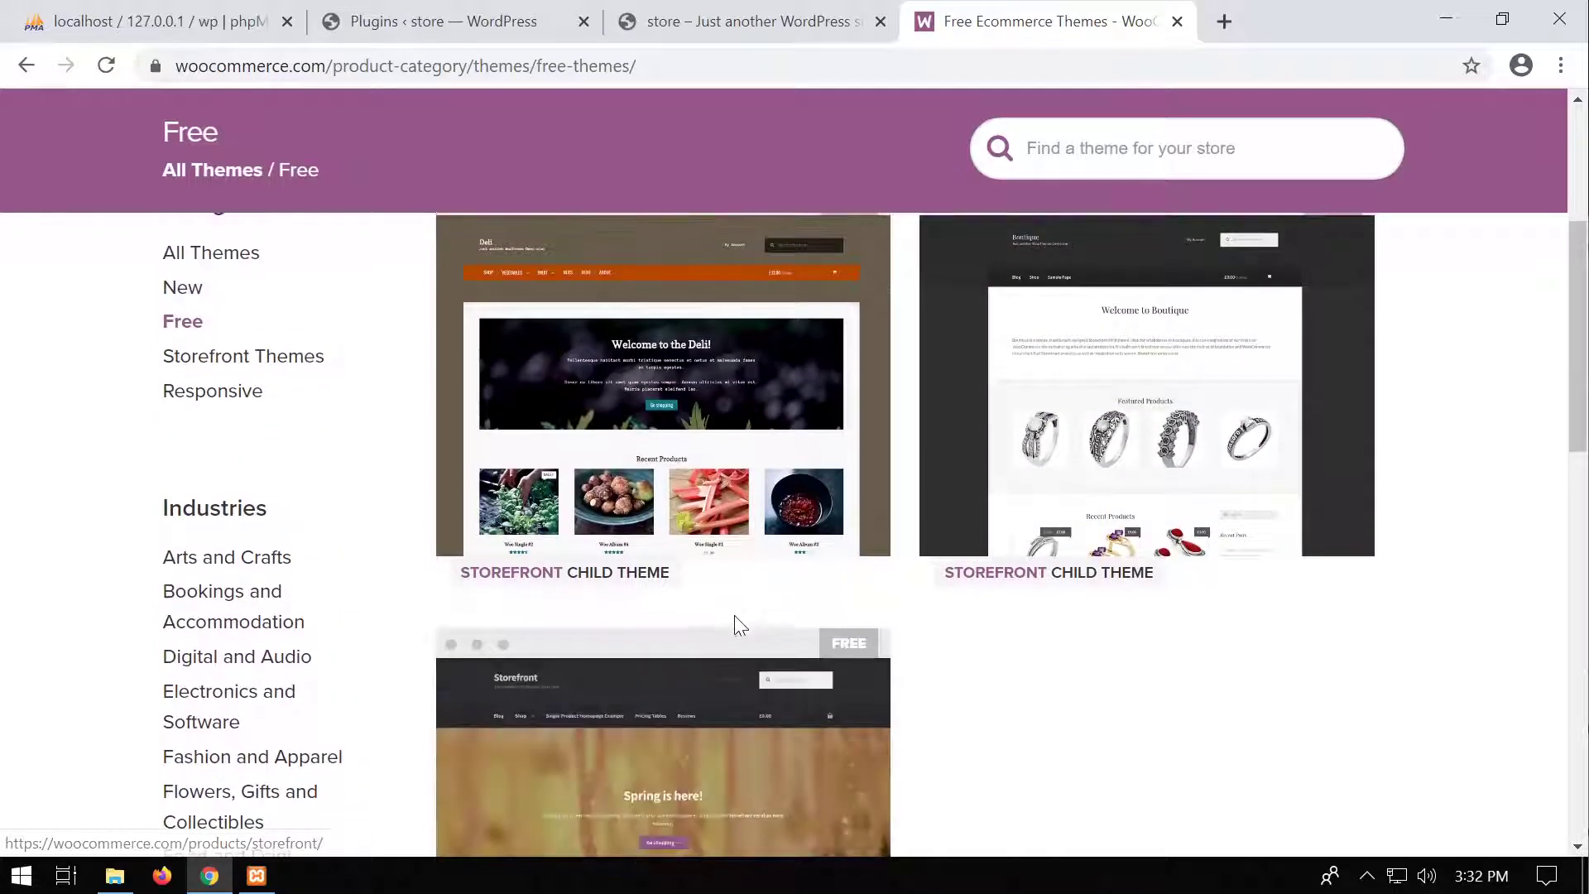
{"action": "scroll", "coordinate": [737, 621], "scroll_direction": "up", "scroll_amount": 3}
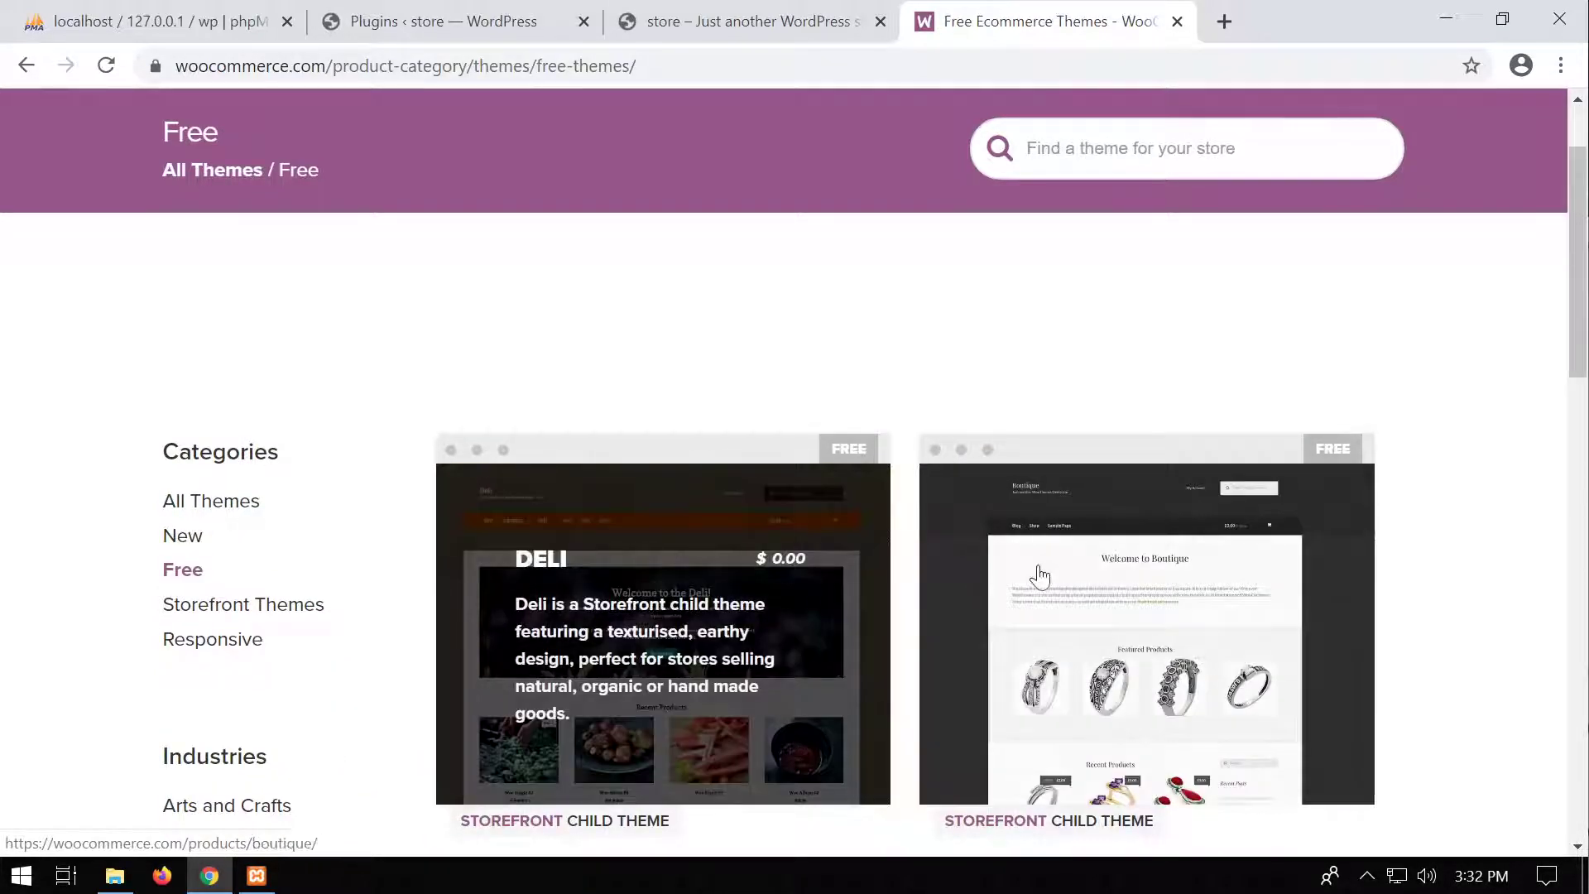
{"action": "scroll", "coordinate": [711, 596], "scroll_direction": "down", "scroll_amount": 8}
{"action": "mouse_move", "coordinate": [702, 497]}
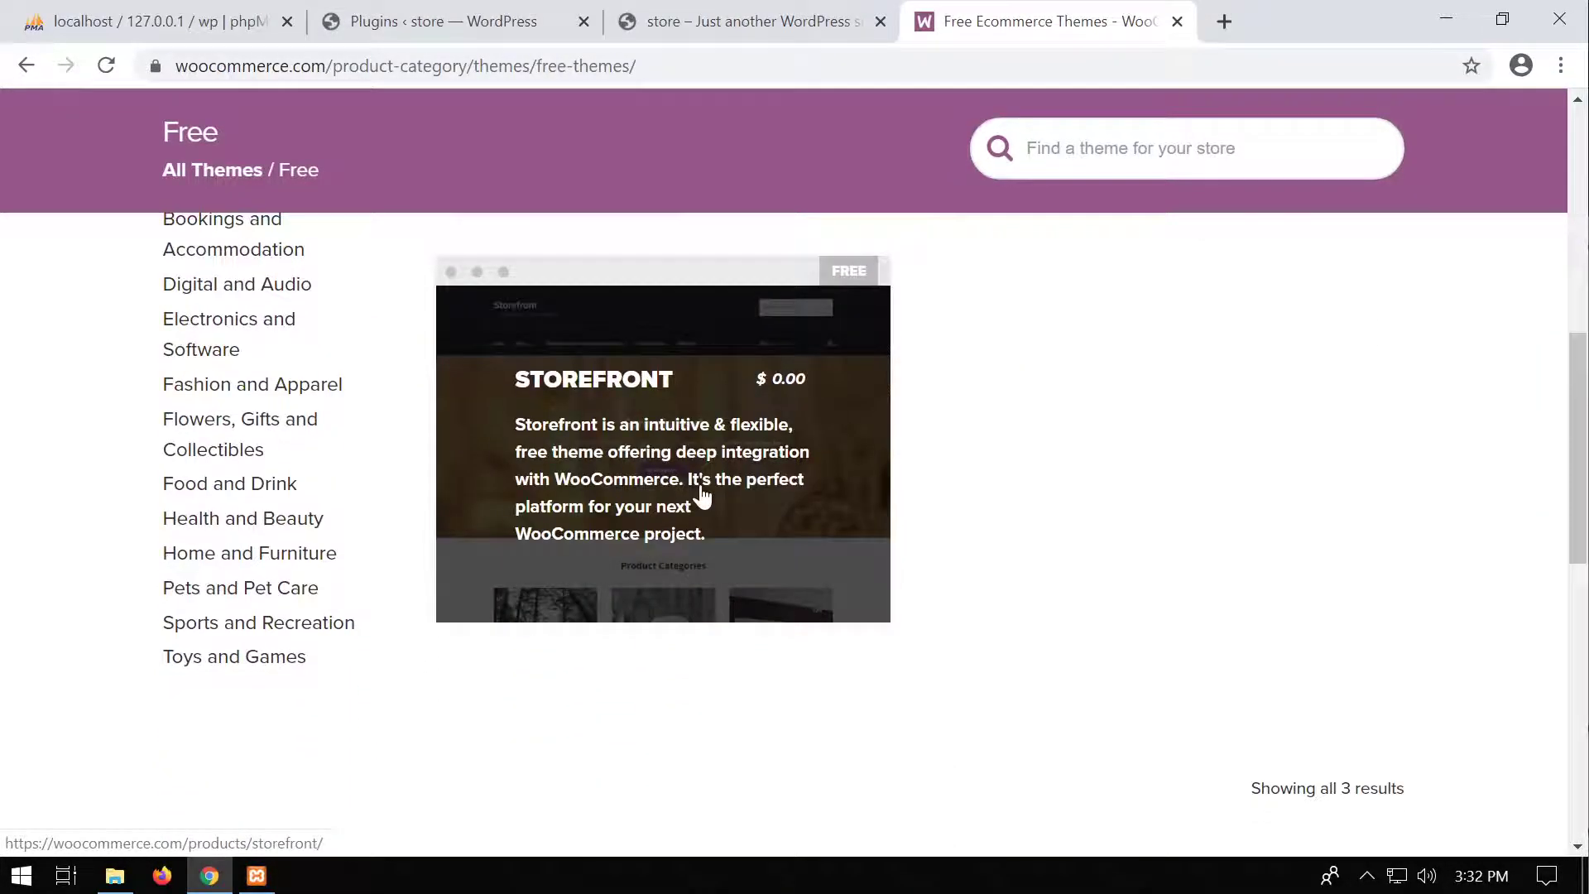
{"action": "left_click", "coordinate": [702, 495]}
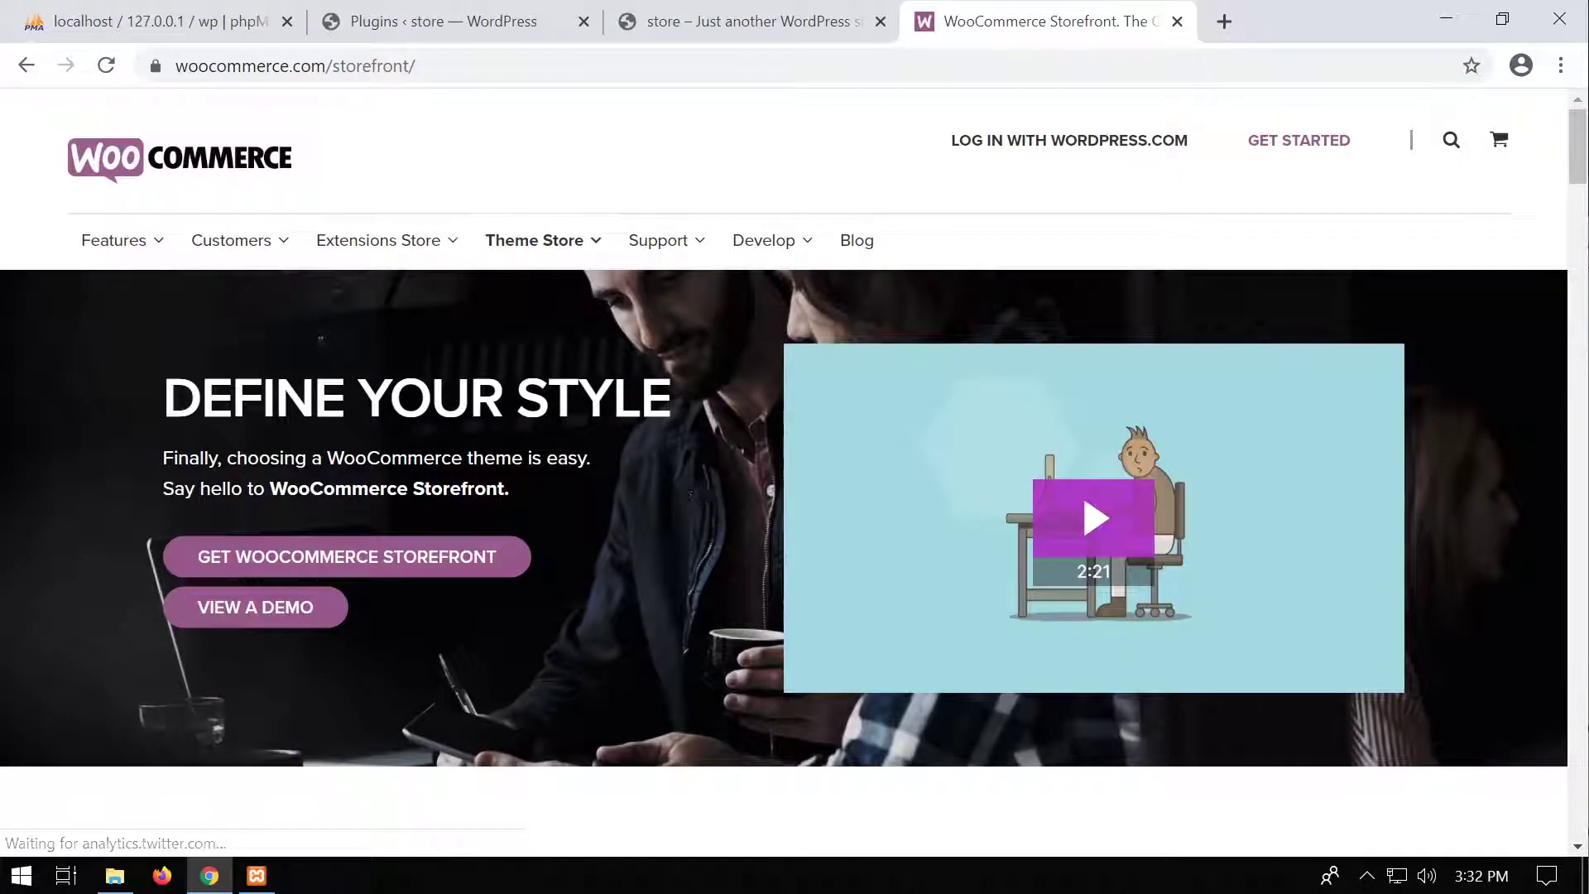
Step: Add WooCommerce Storefront to the cart, confirming the $0.00 total
{"action": "scroll", "coordinate": [694, 468], "scroll_direction": "down", "scroll_amount": 9}
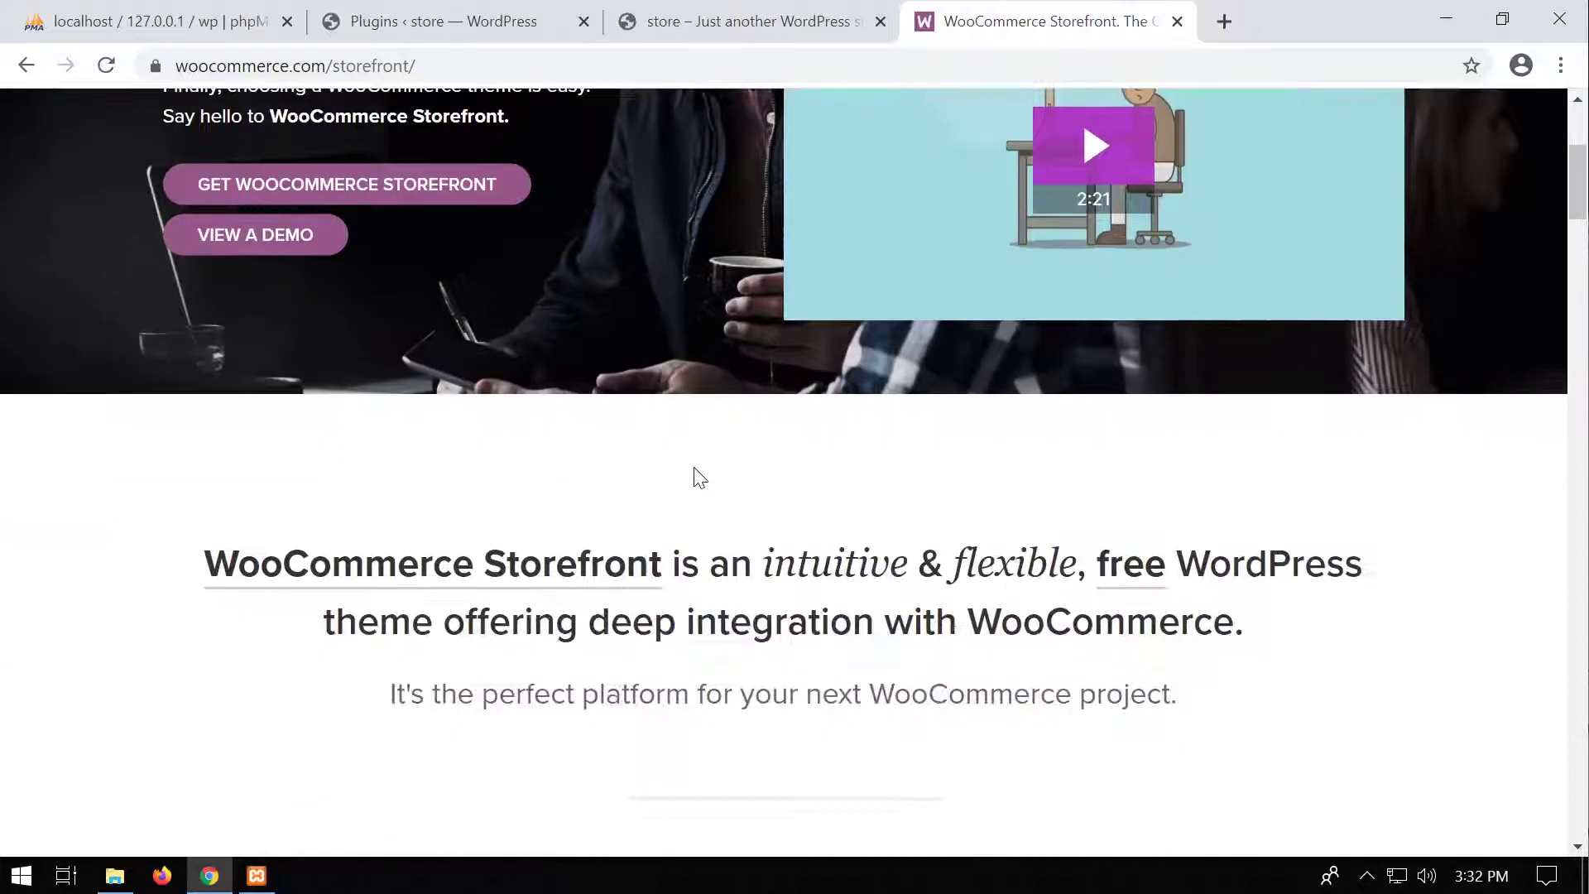
{"action": "scroll", "coordinate": [701, 485], "scroll_direction": "down", "scroll_amount": 20}
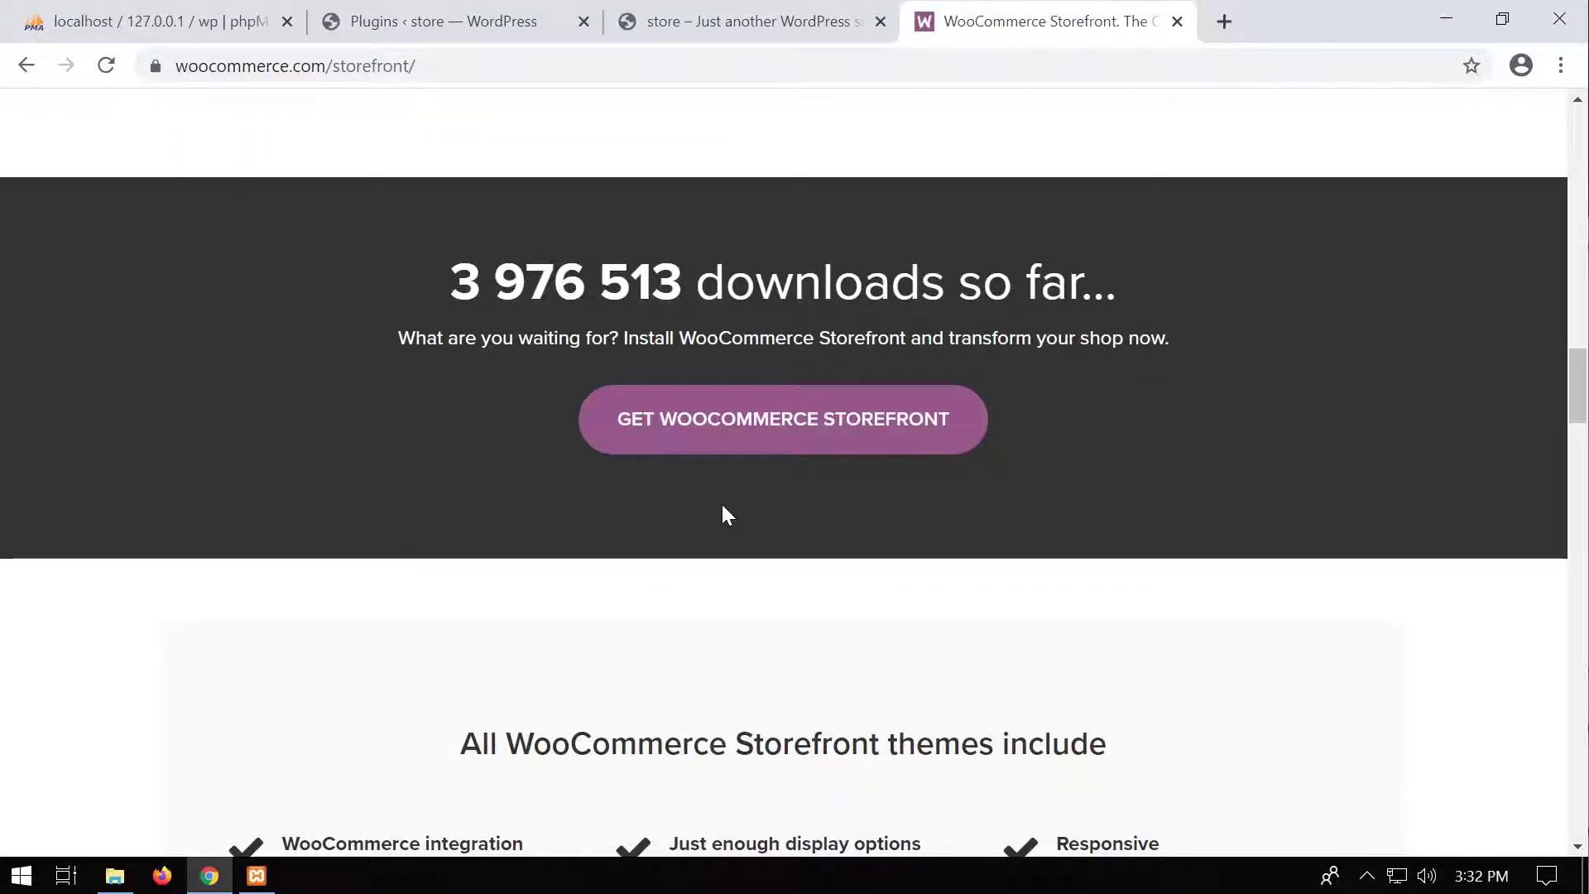
{"action": "left_click", "coordinate": [774, 426]}
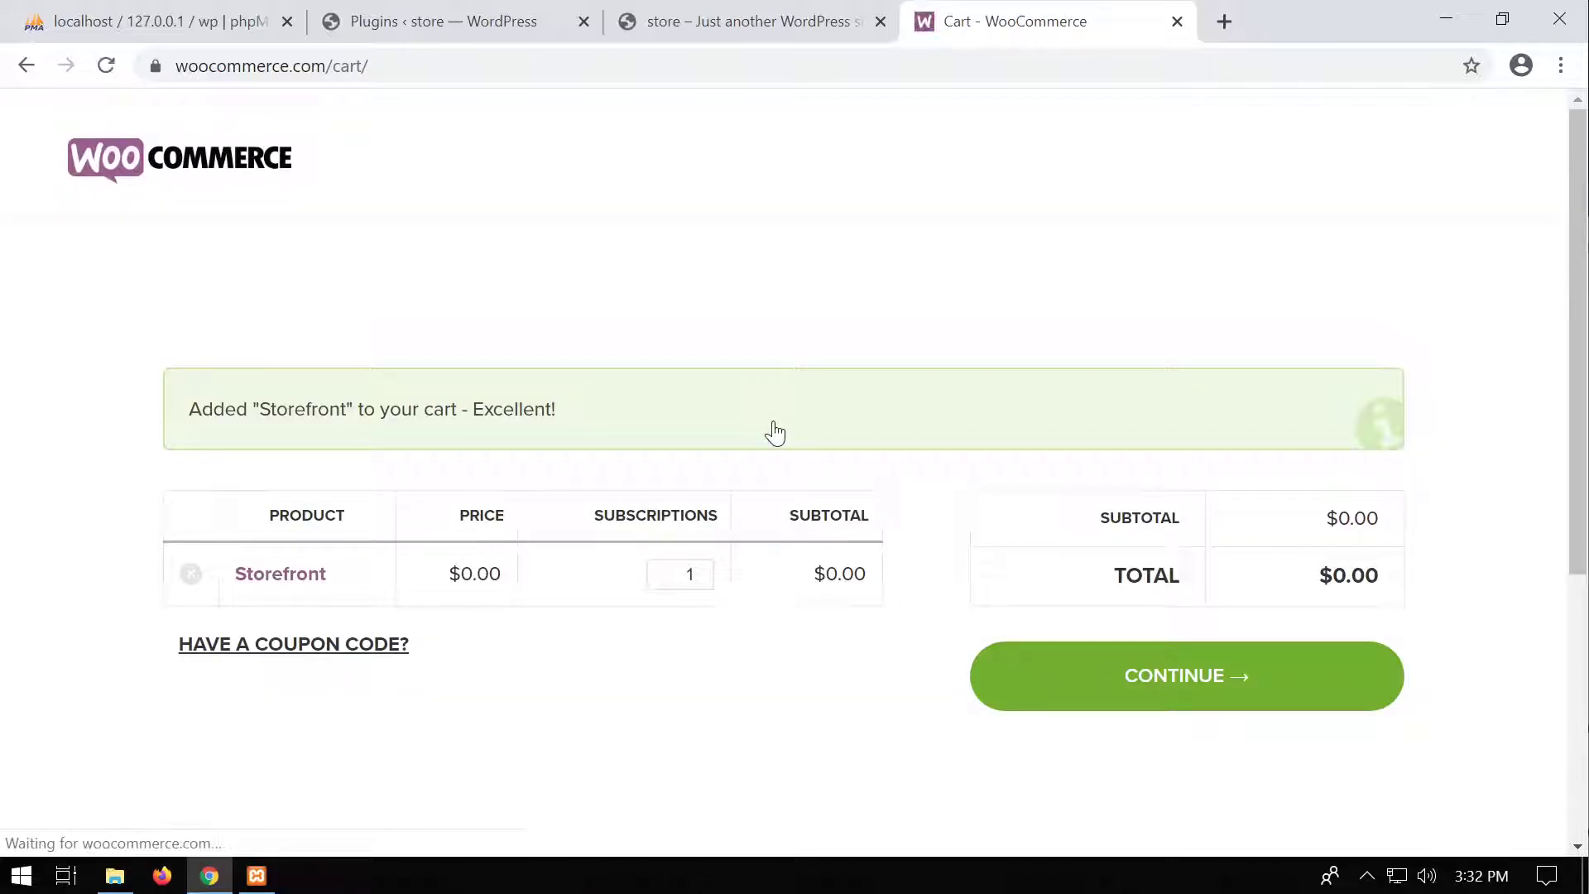
{"action": "scroll", "coordinate": [1076, 240], "scroll_direction": "down", "scroll_amount": 3}
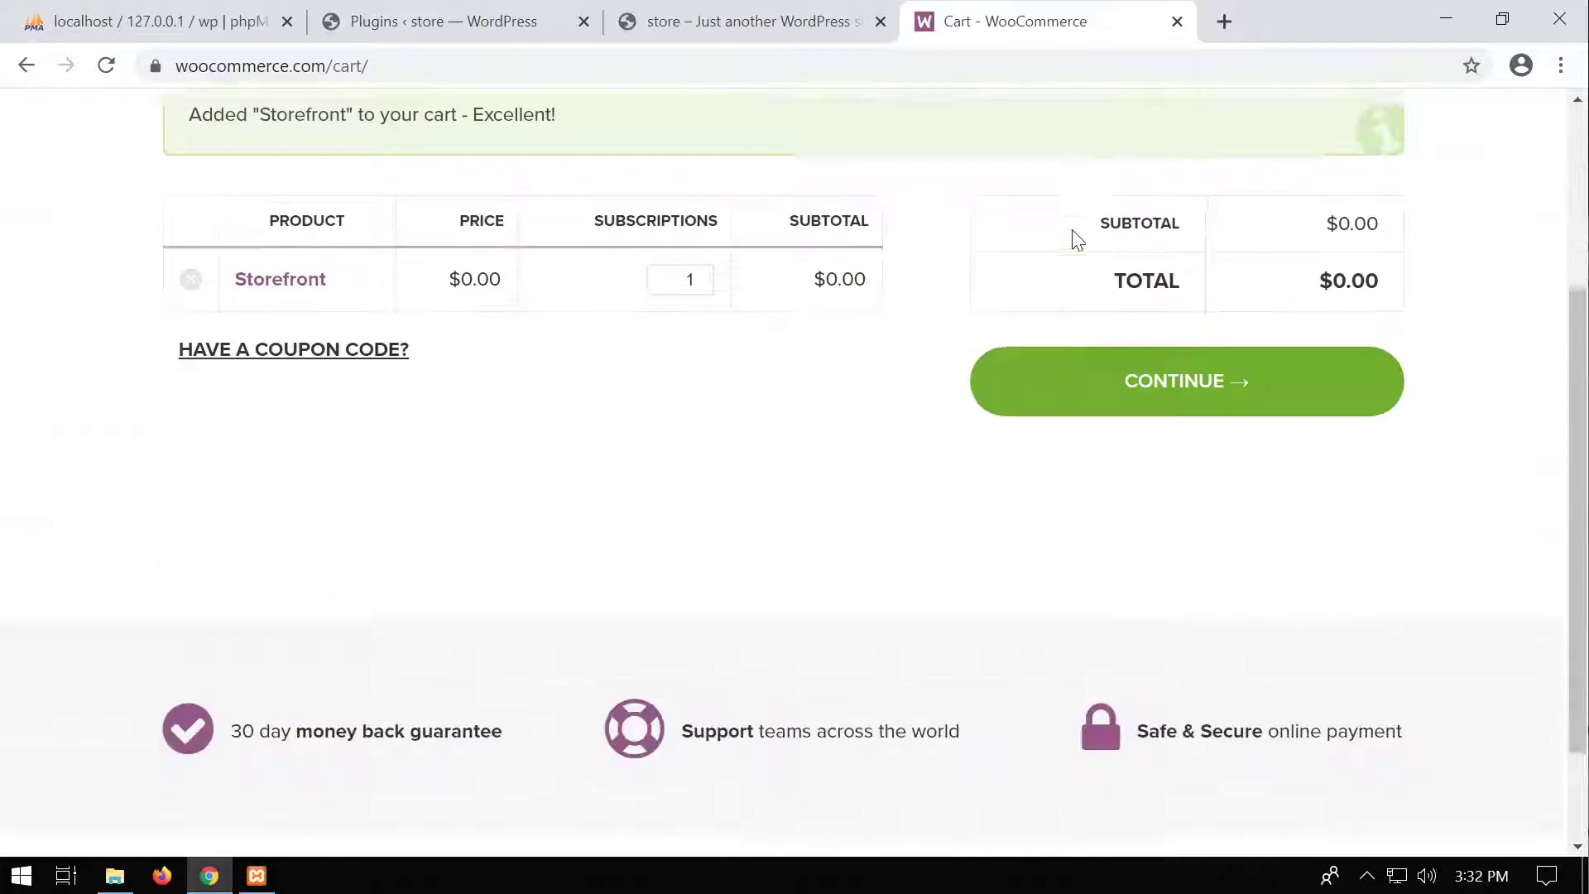
{"action": "scroll", "coordinate": [1051, 331], "scroll_direction": "down", "scroll_amount": 2}
{"action": "scroll", "coordinate": [1029, 401], "scroll_direction": "up", "scroll_amount": 5}
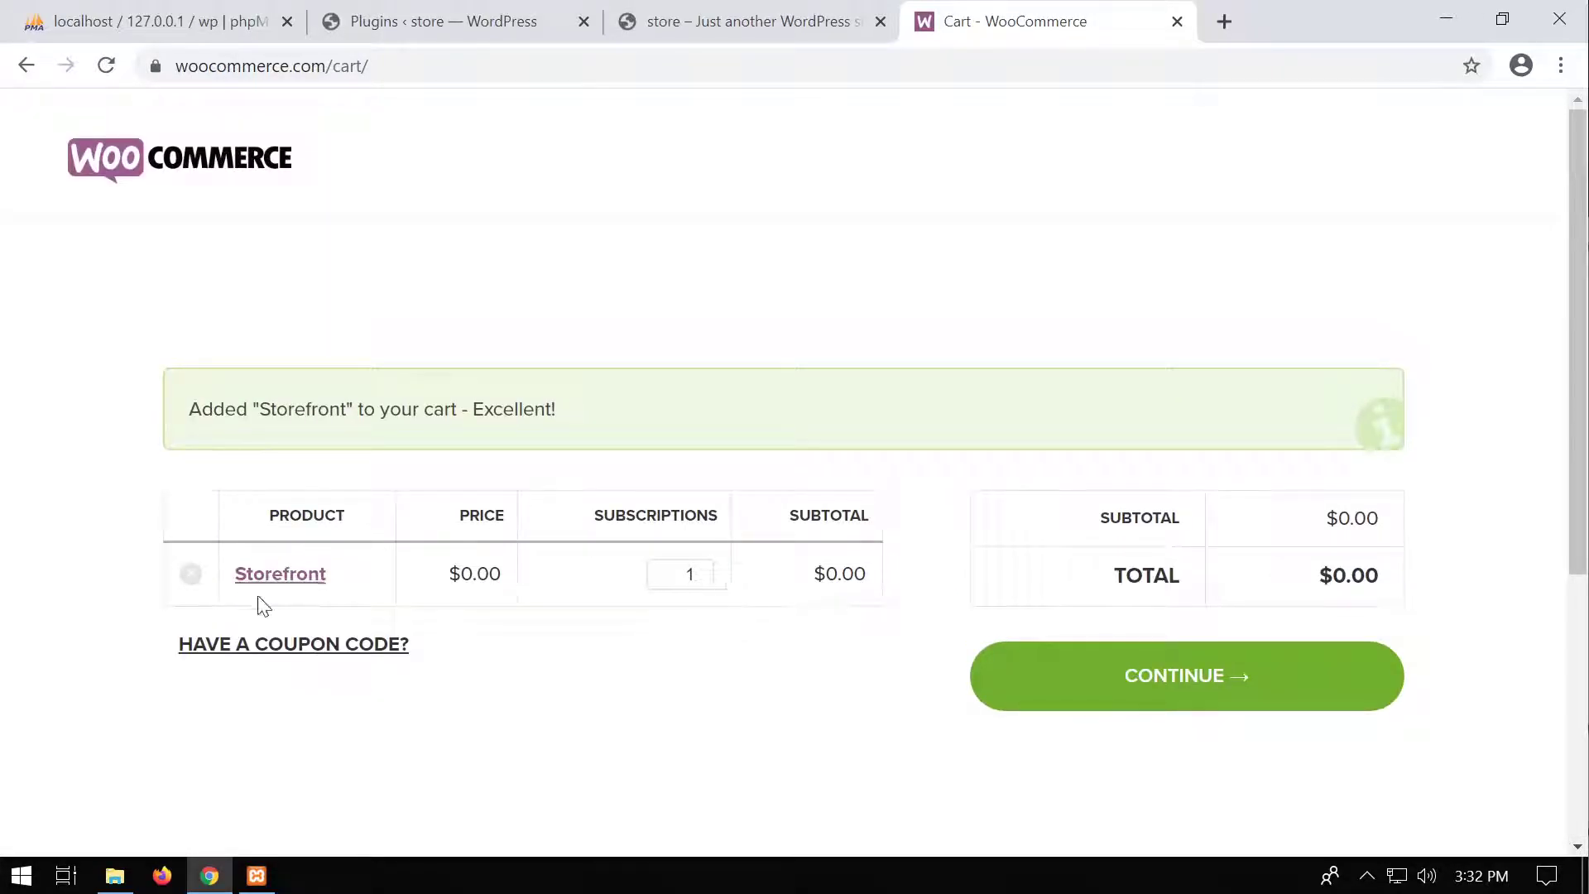
Step: Continue from the cart to the checkout page for the $0.00 Storefront order
{"action": "left_click", "coordinate": [1162, 677]}
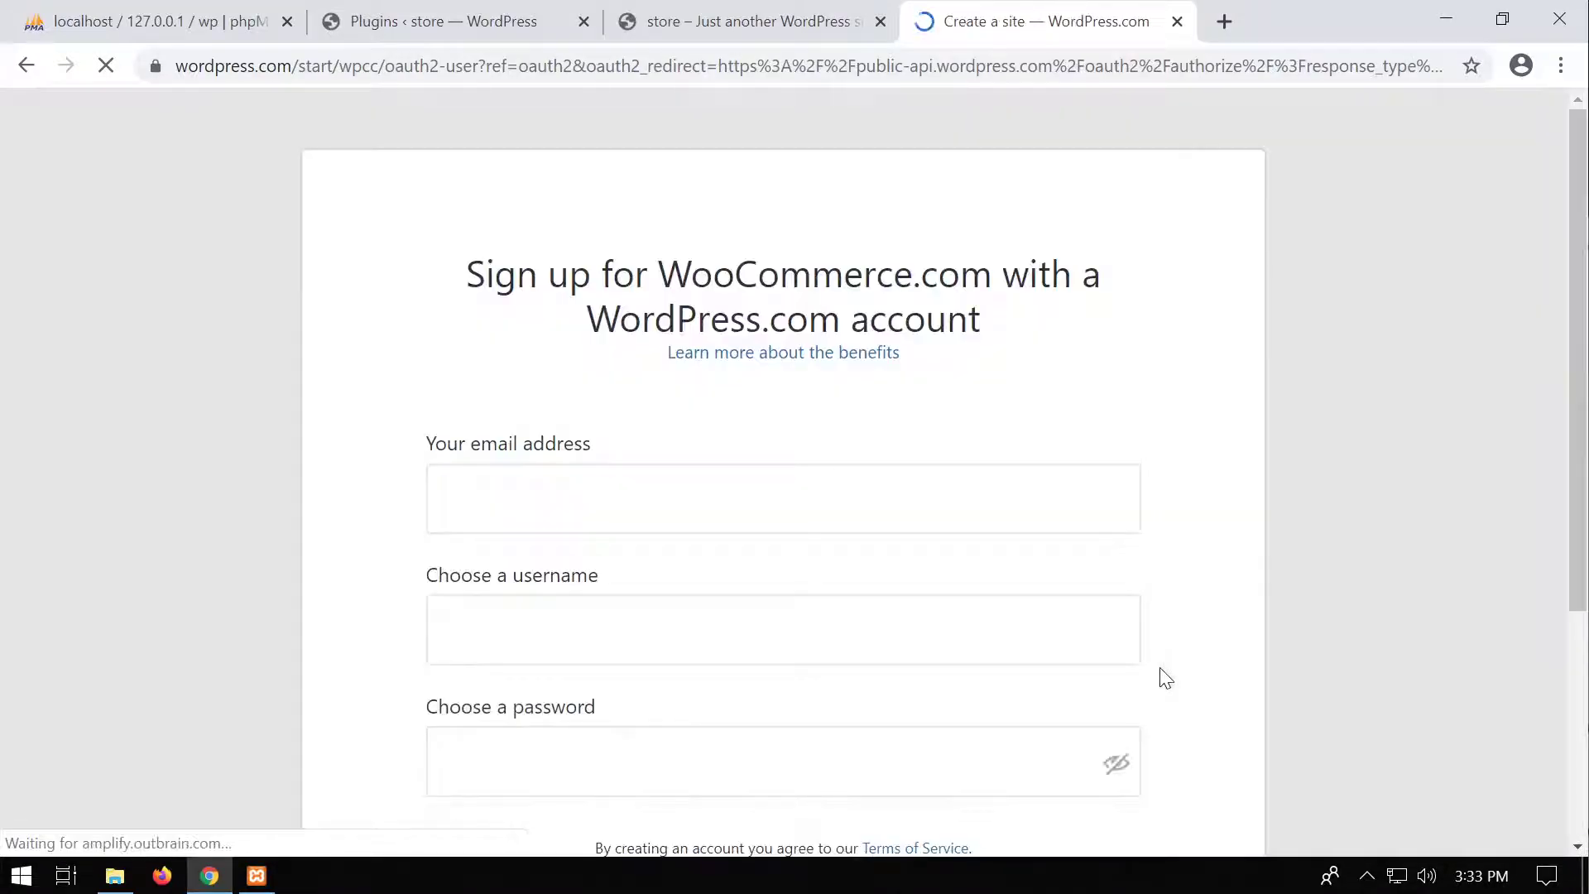
{"action": "scroll", "coordinate": [1159, 674], "scroll_direction": "down", "scroll_amount": 4}
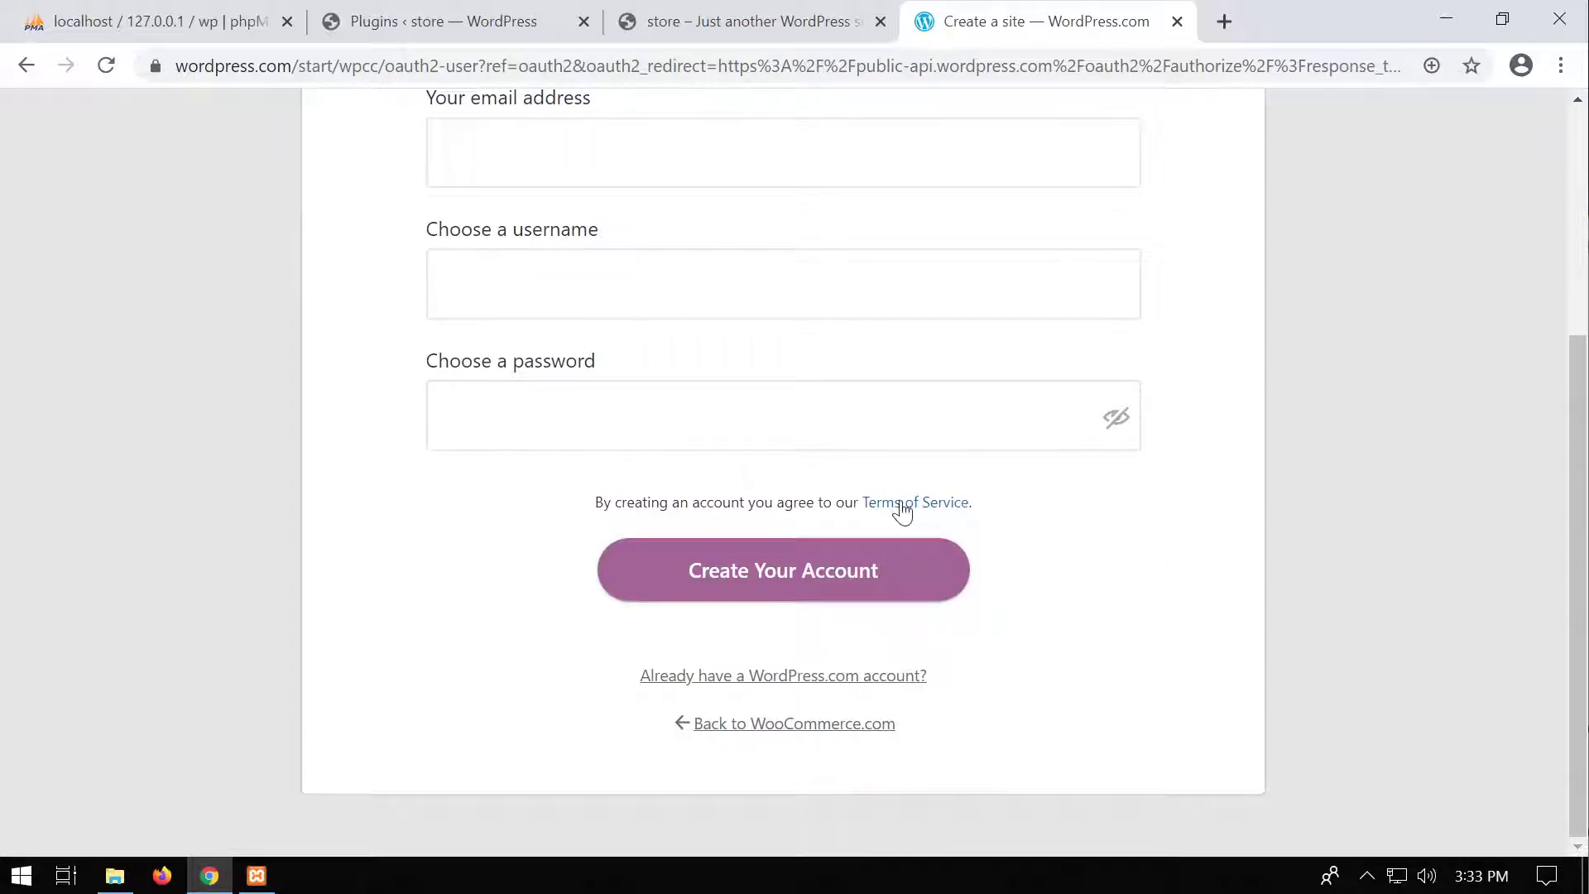
{"action": "scroll", "coordinate": [986, 518], "scroll_direction": "up", "scroll_amount": 4}
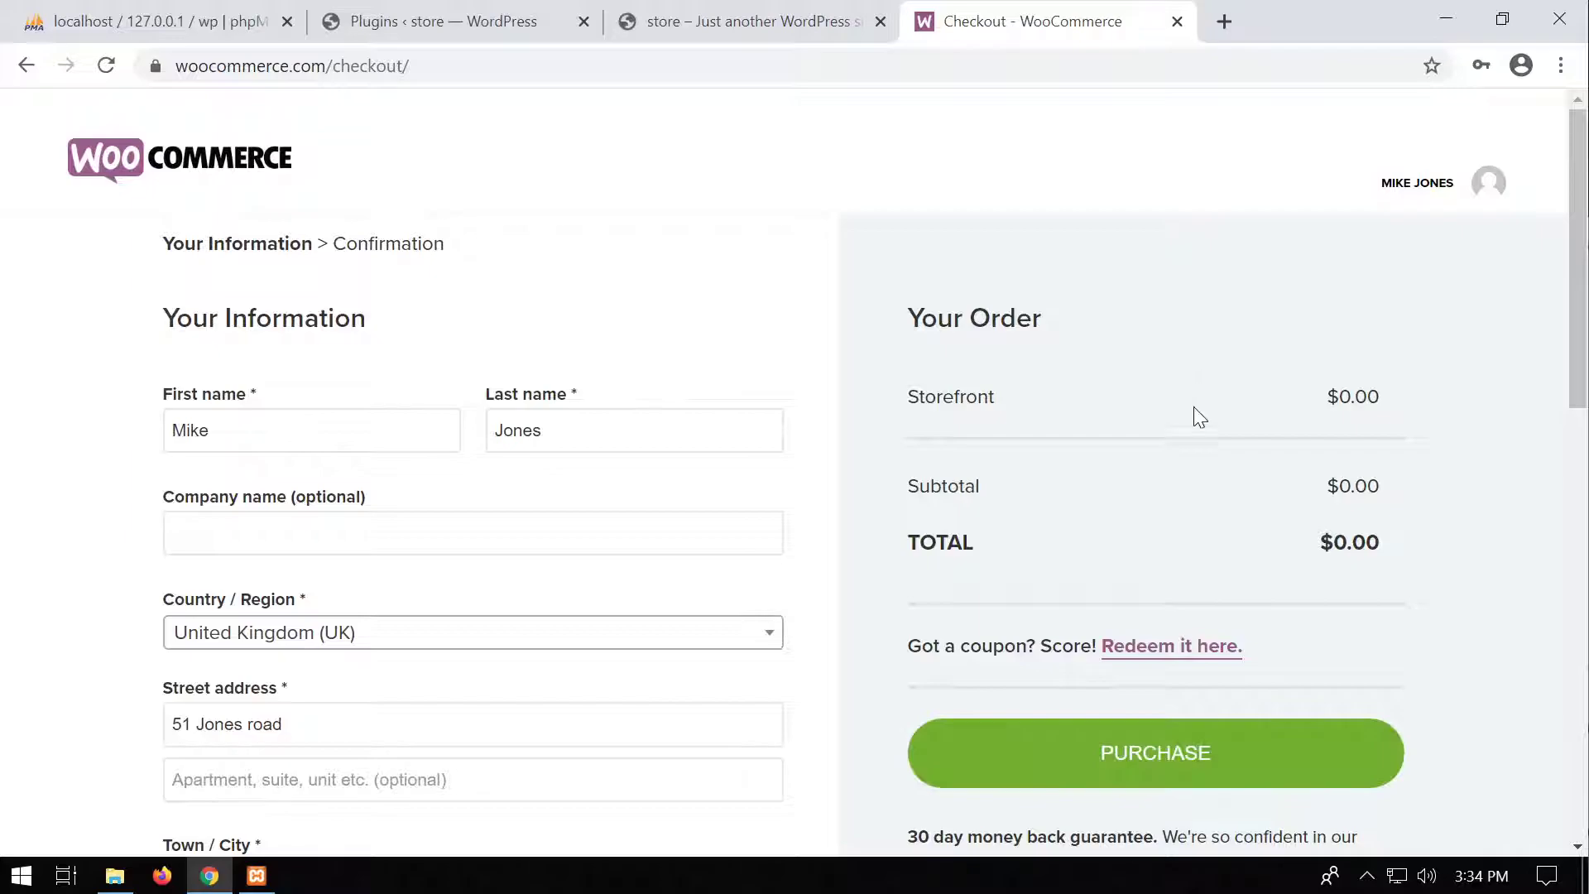
Step: Place the free Storefront order, download storefront.2.5.5.zip, and close the checkout tab
{"action": "left_click", "coordinate": [1200, 737]}
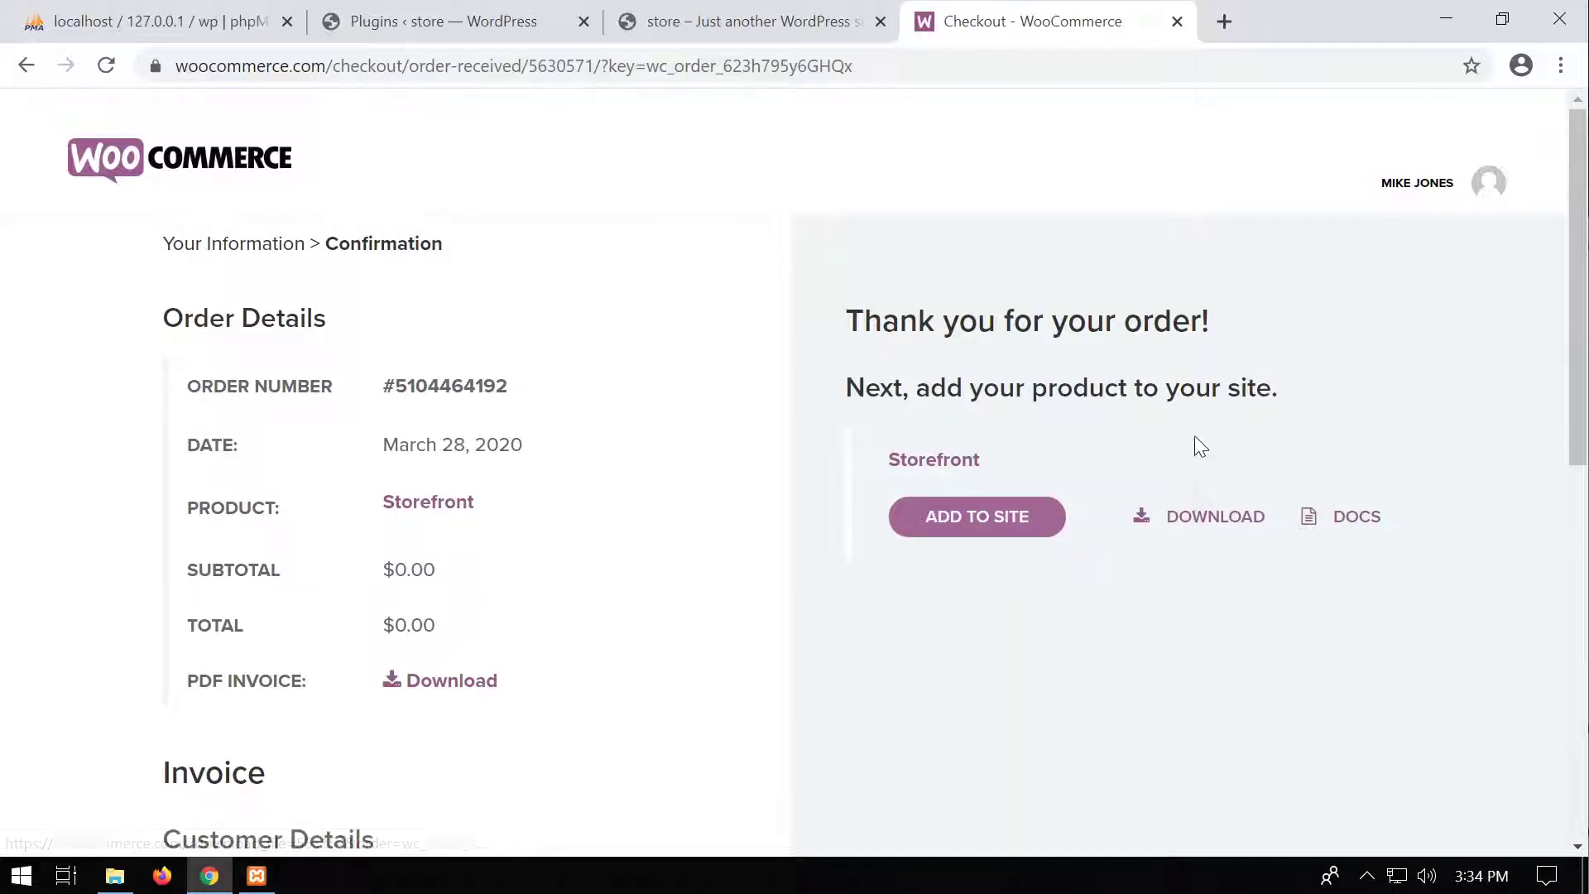
{"action": "left_click", "coordinate": [1223, 524]}
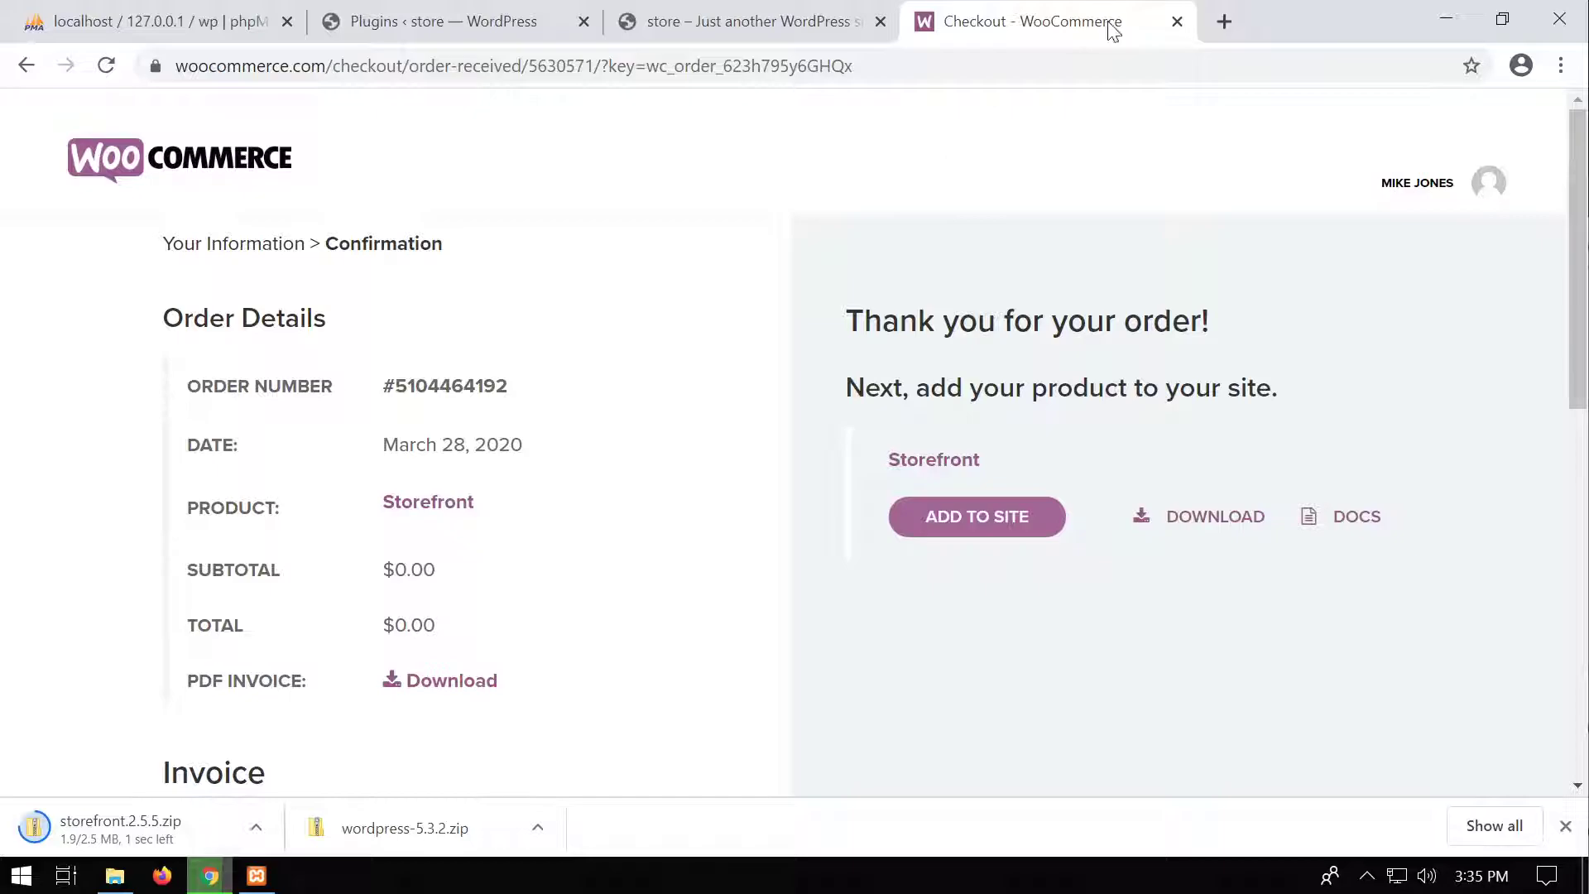
{"action": "left_click", "coordinate": [1177, 22]}
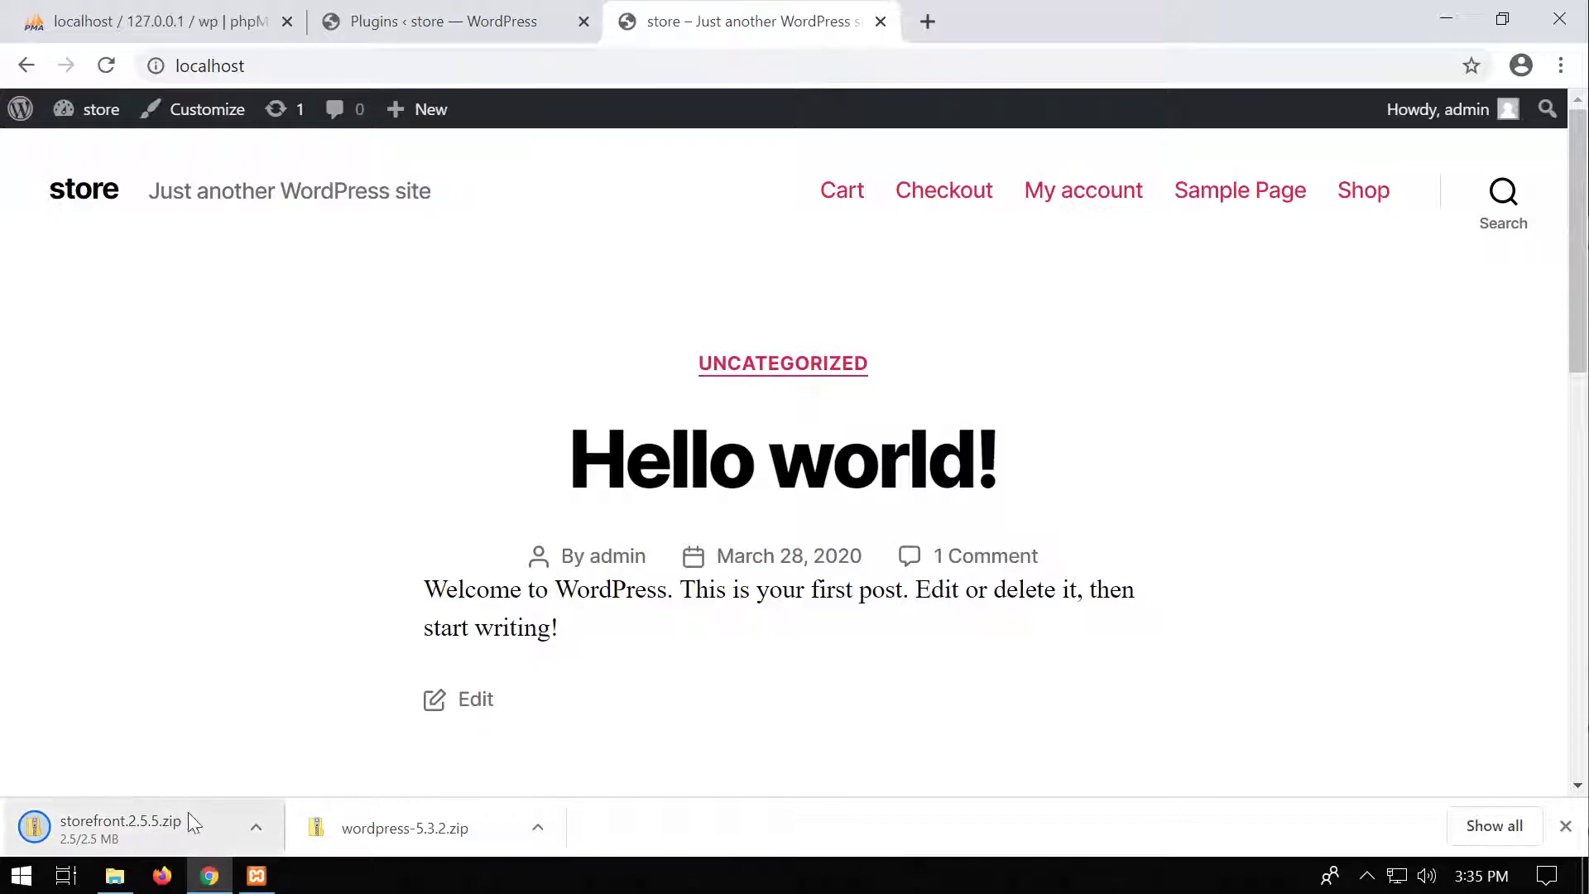
Step: Navigate File Explorer to C:\xampp\htdocs\wp-content\themes
{"action": "left_click", "coordinate": [120, 883]}
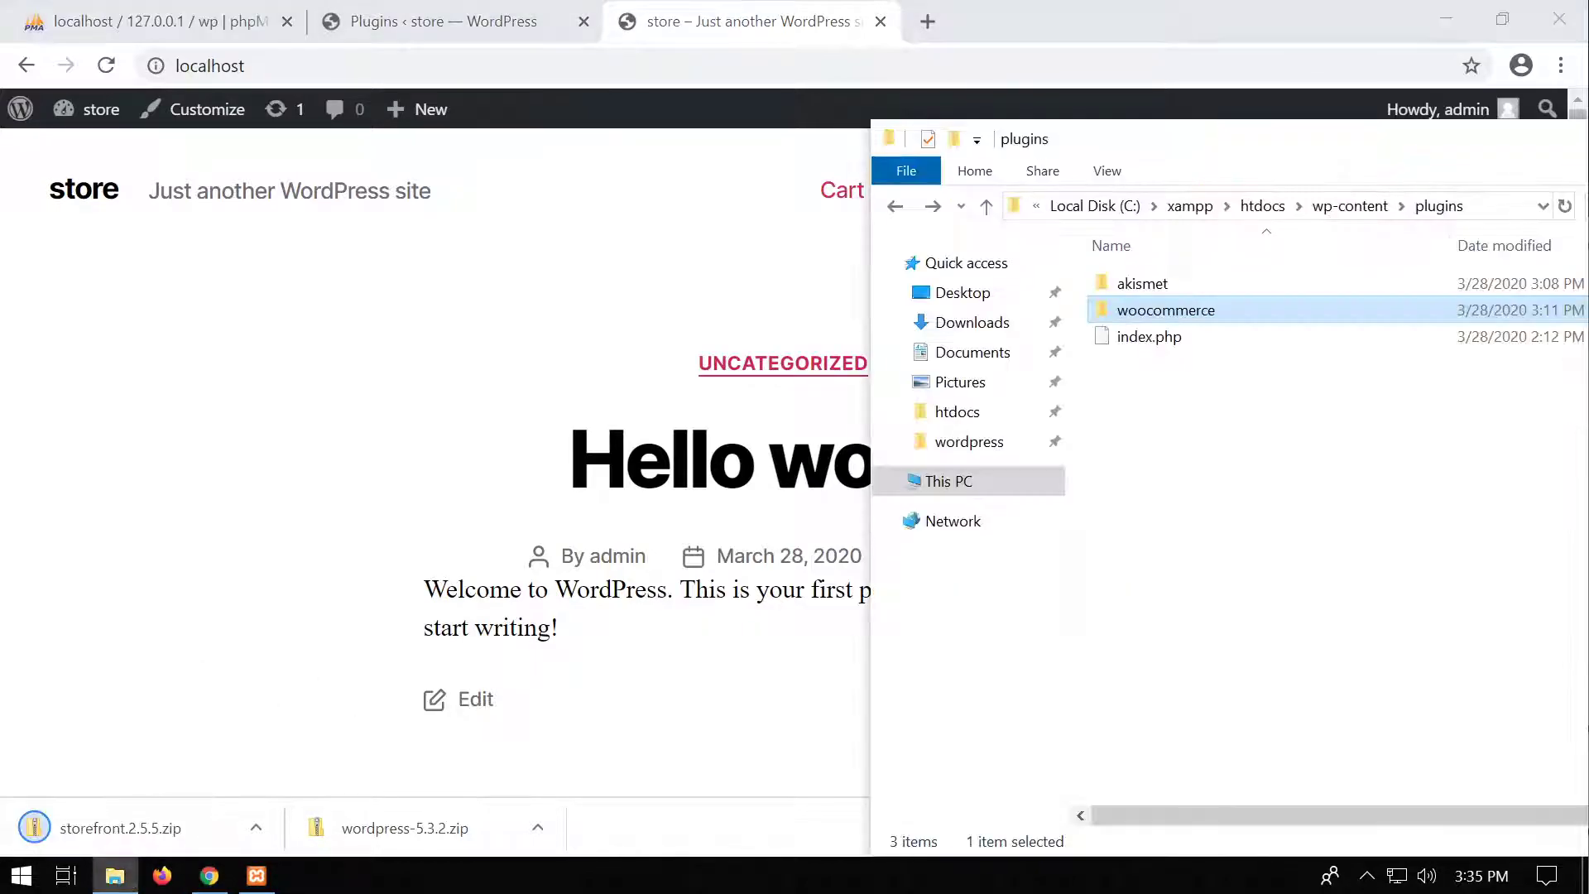
{"action": "left_click", "coordinate": [1200, 206]}
{"action": "left_click", "coordinate": [1142, 206]}
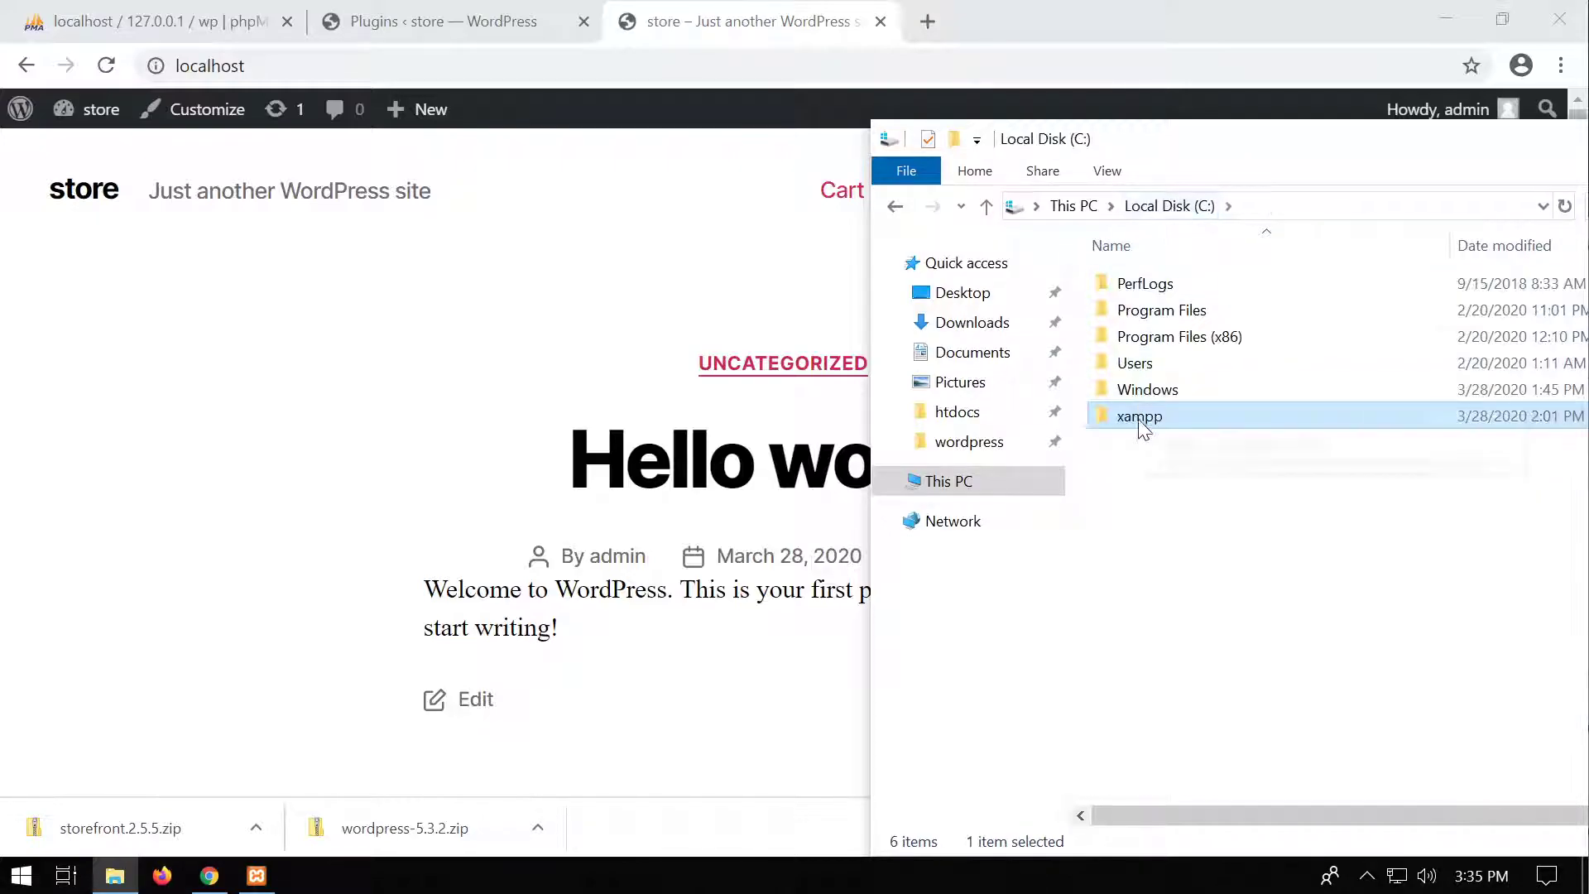
{"action": "left_click", "coordinate": [962, 487]}
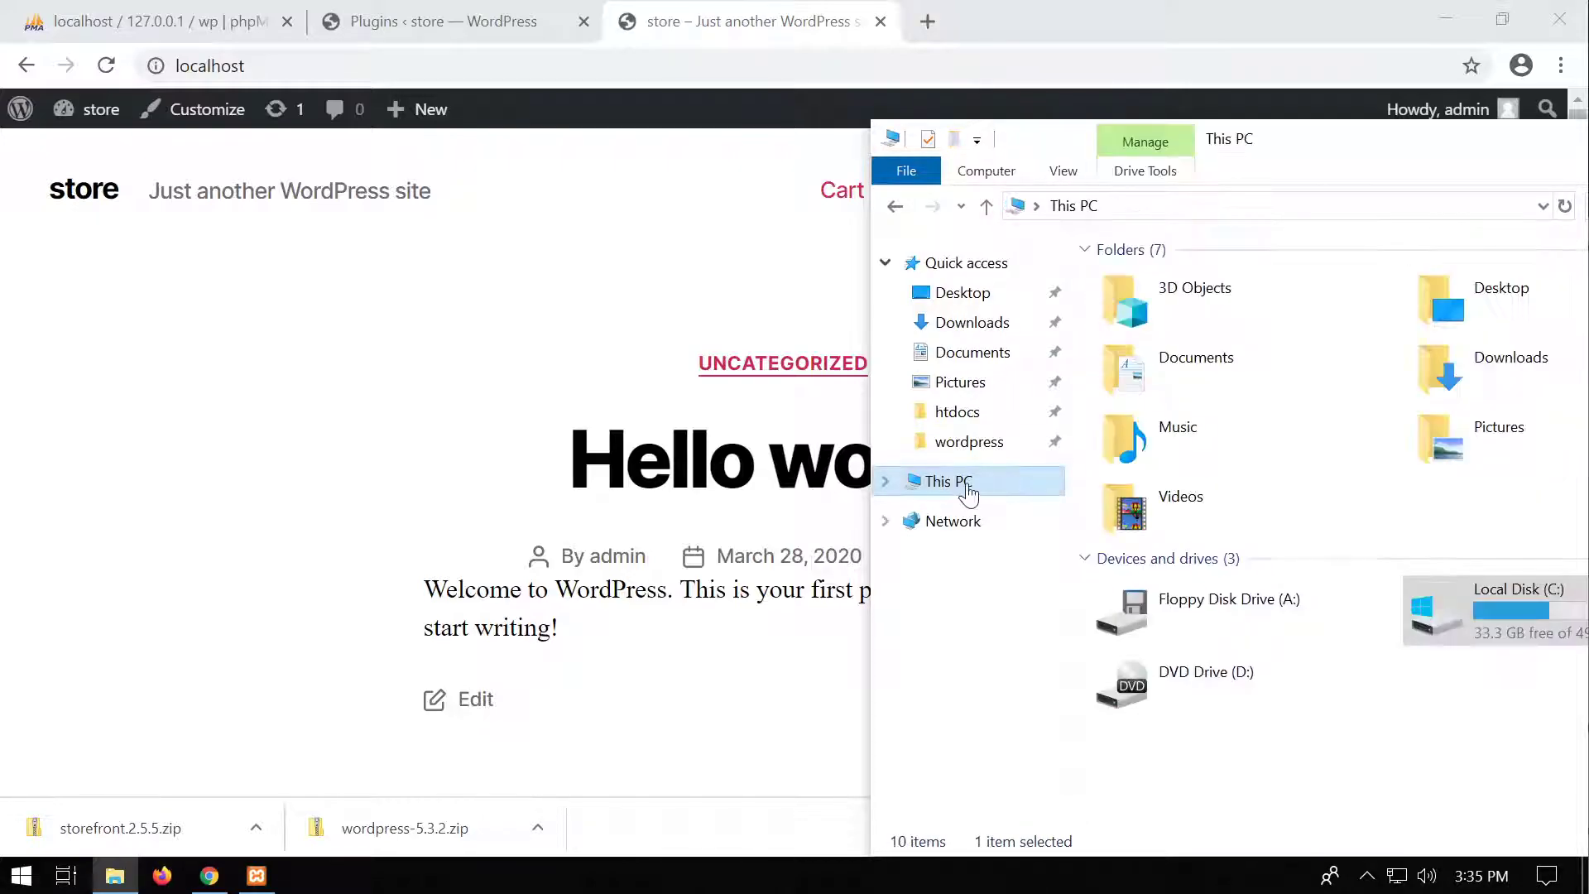
{"action": "double_click", "coordinate": [1439, 608]}
{"action": "double_click", "coordinate": [1171, 426]}
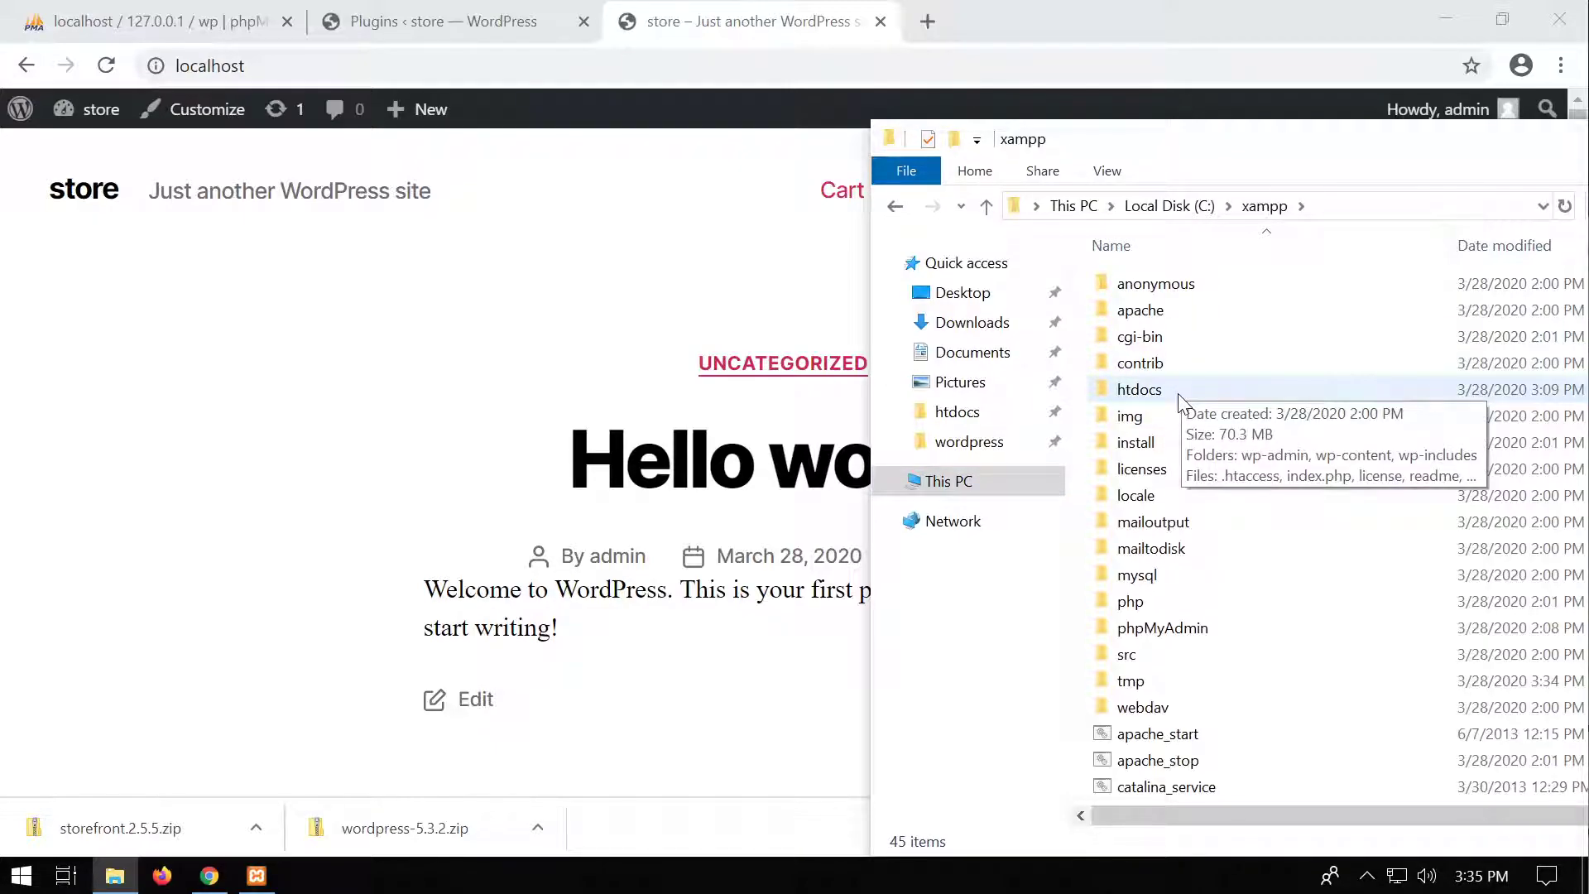
{"action": "double_click", "coordinate": [1182, 402]}
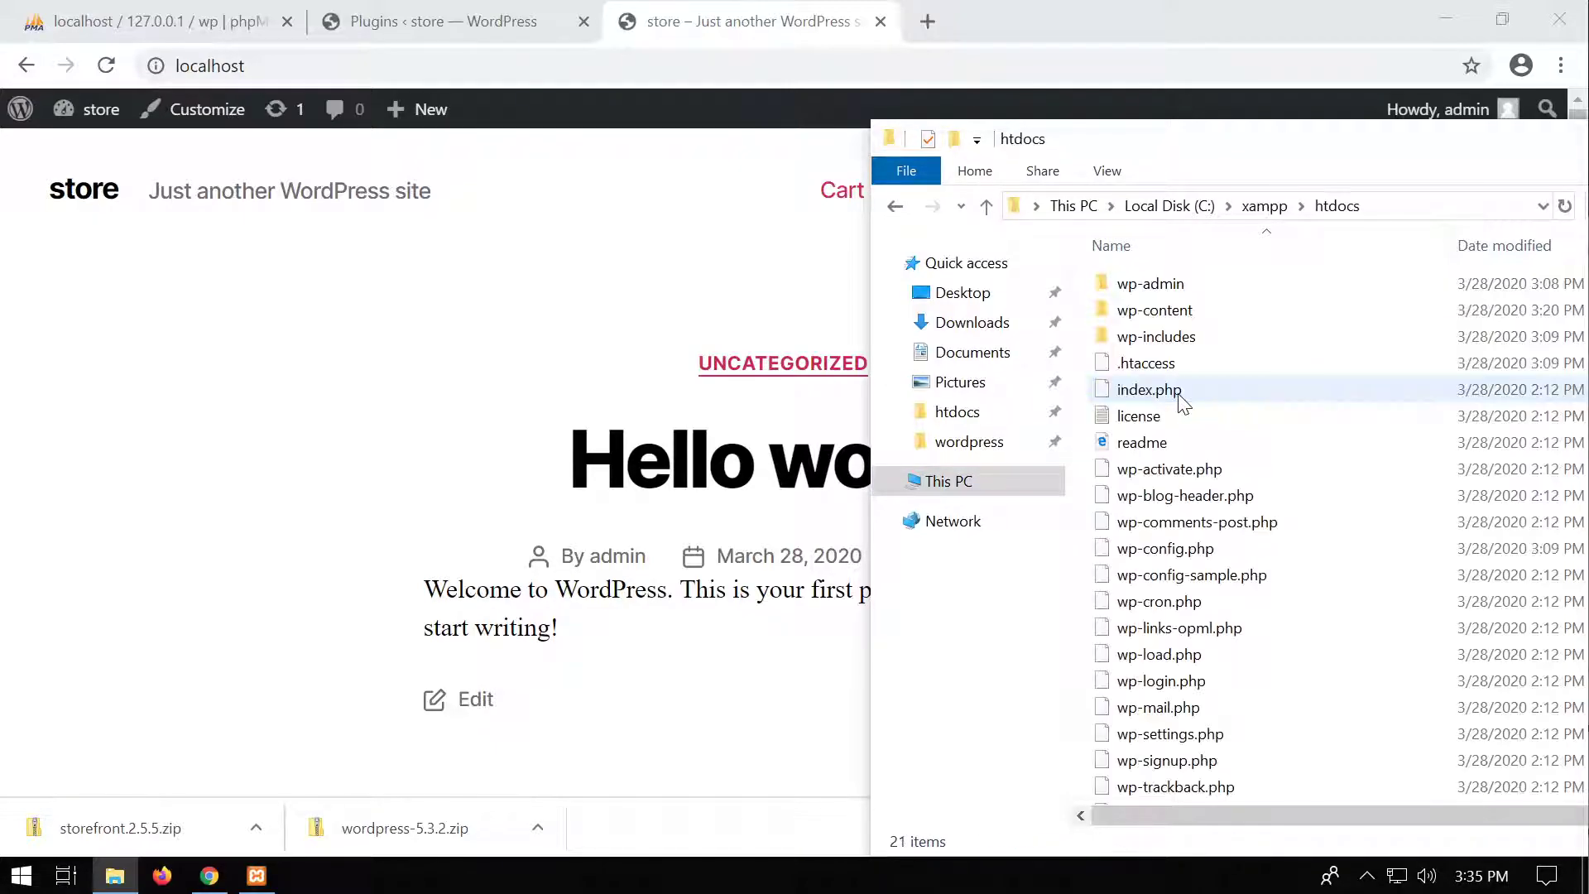
{"action": "double_click", "coordinate": [1170, 310]}
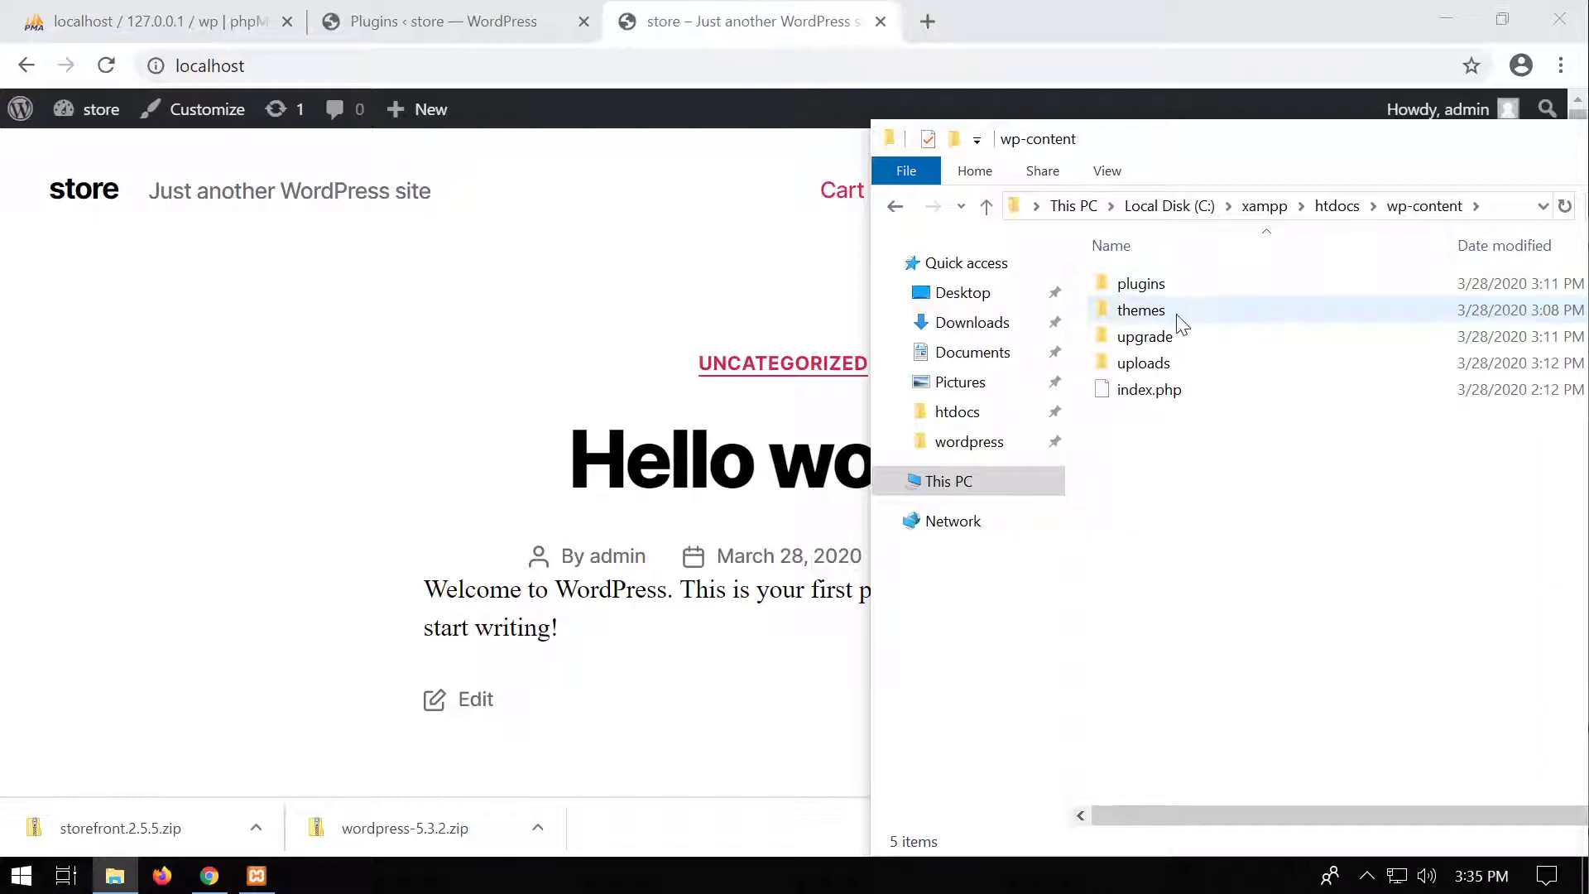
{"action": "double_click", "coordinate": [1179, 322]}
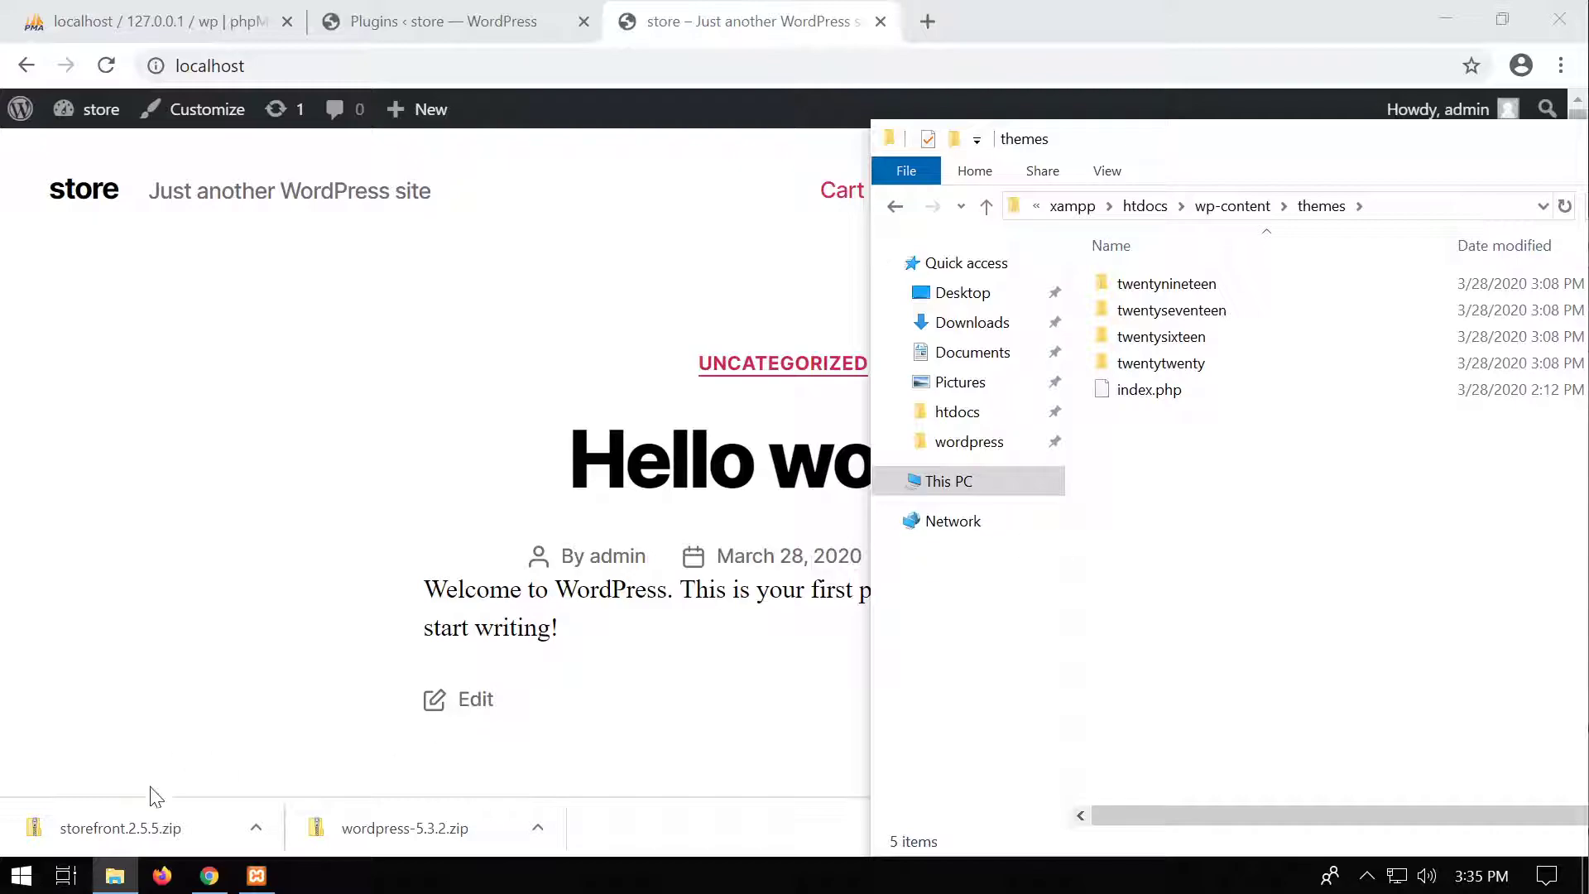
Step: Copy storefront.2.5.5.zip from Downloads and paste it into the themes folder
{"action": "left_click_drag", "start_coordinate": [126, 841], "coordinate": [167, 828]}
{"action": "left_click", "coordinate": [256, 828]}
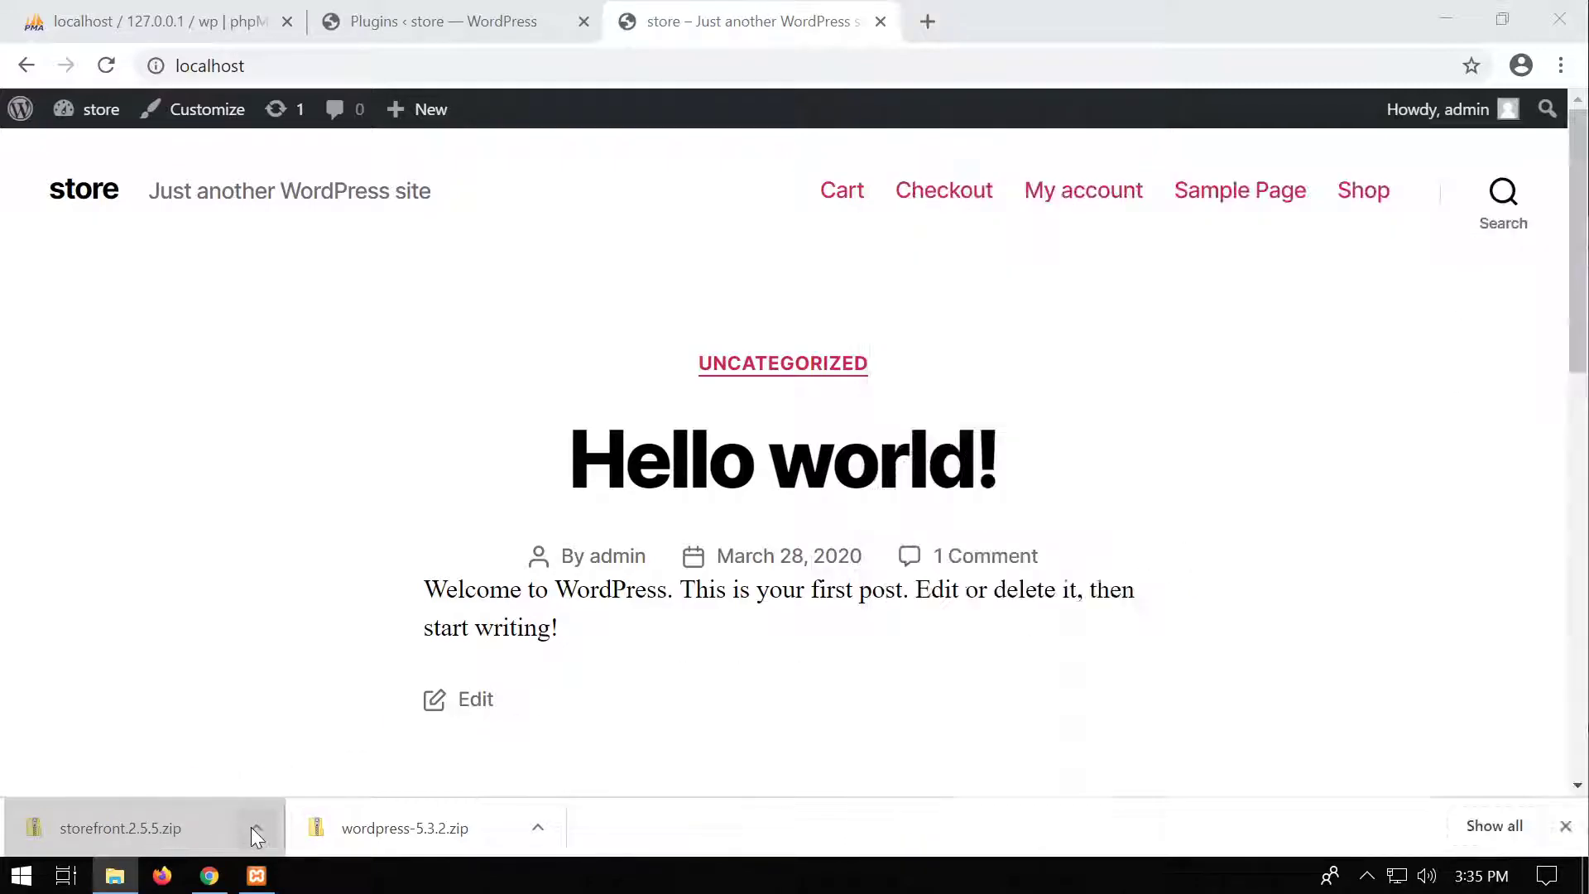
{"action": "left_click", "coordinate": [339, 747]}
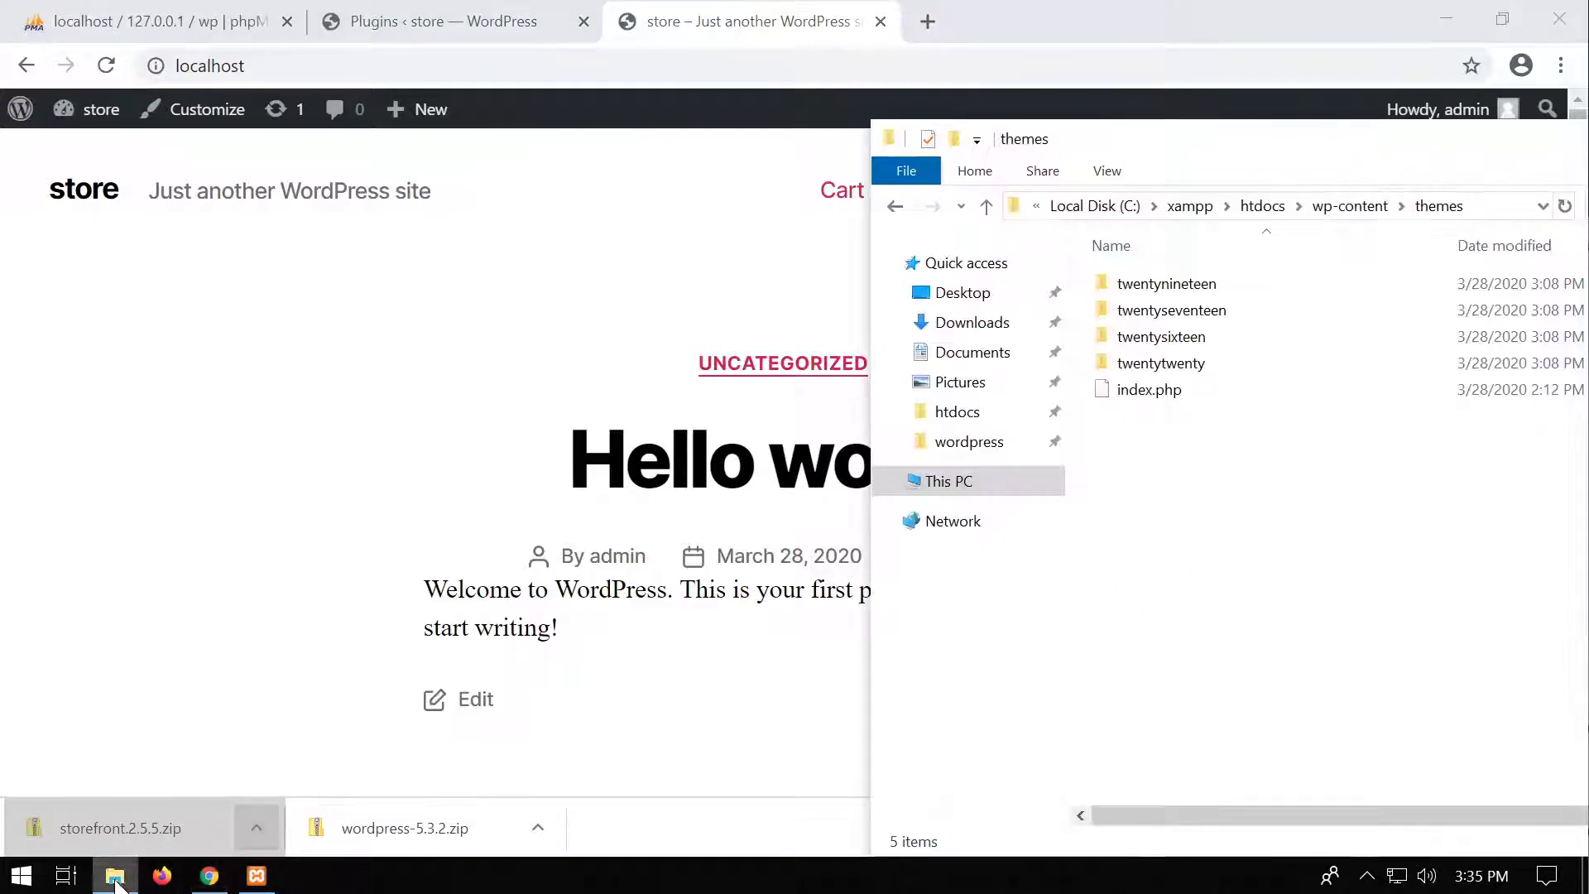
{"action": "left_click", "coordinate": [977, 328]}
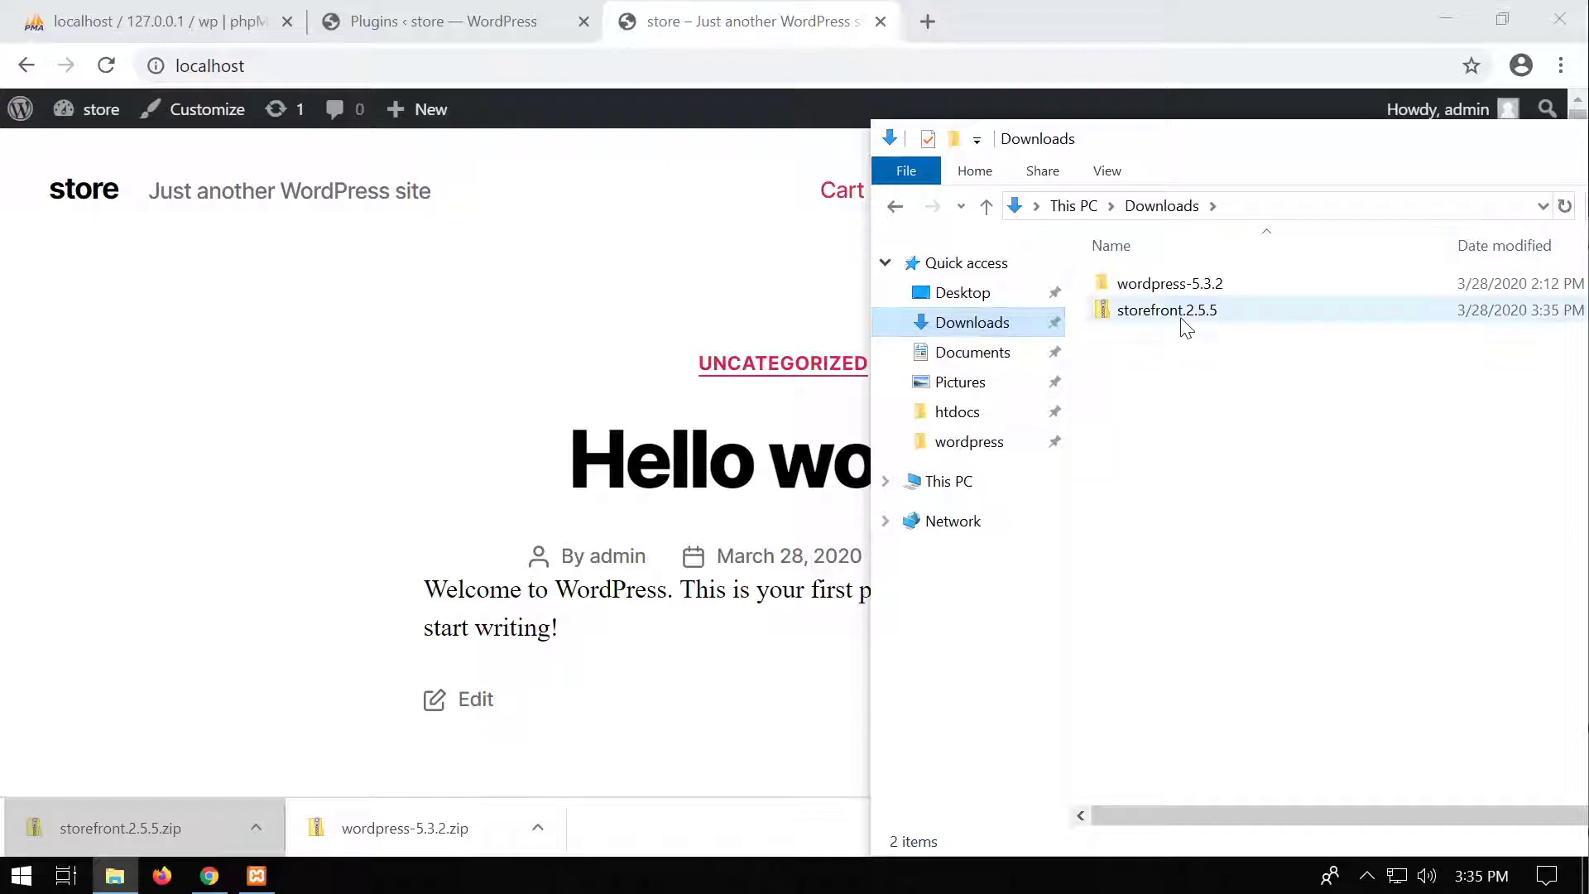
{"action": "left_click", "coordinate": [1183, 318]}
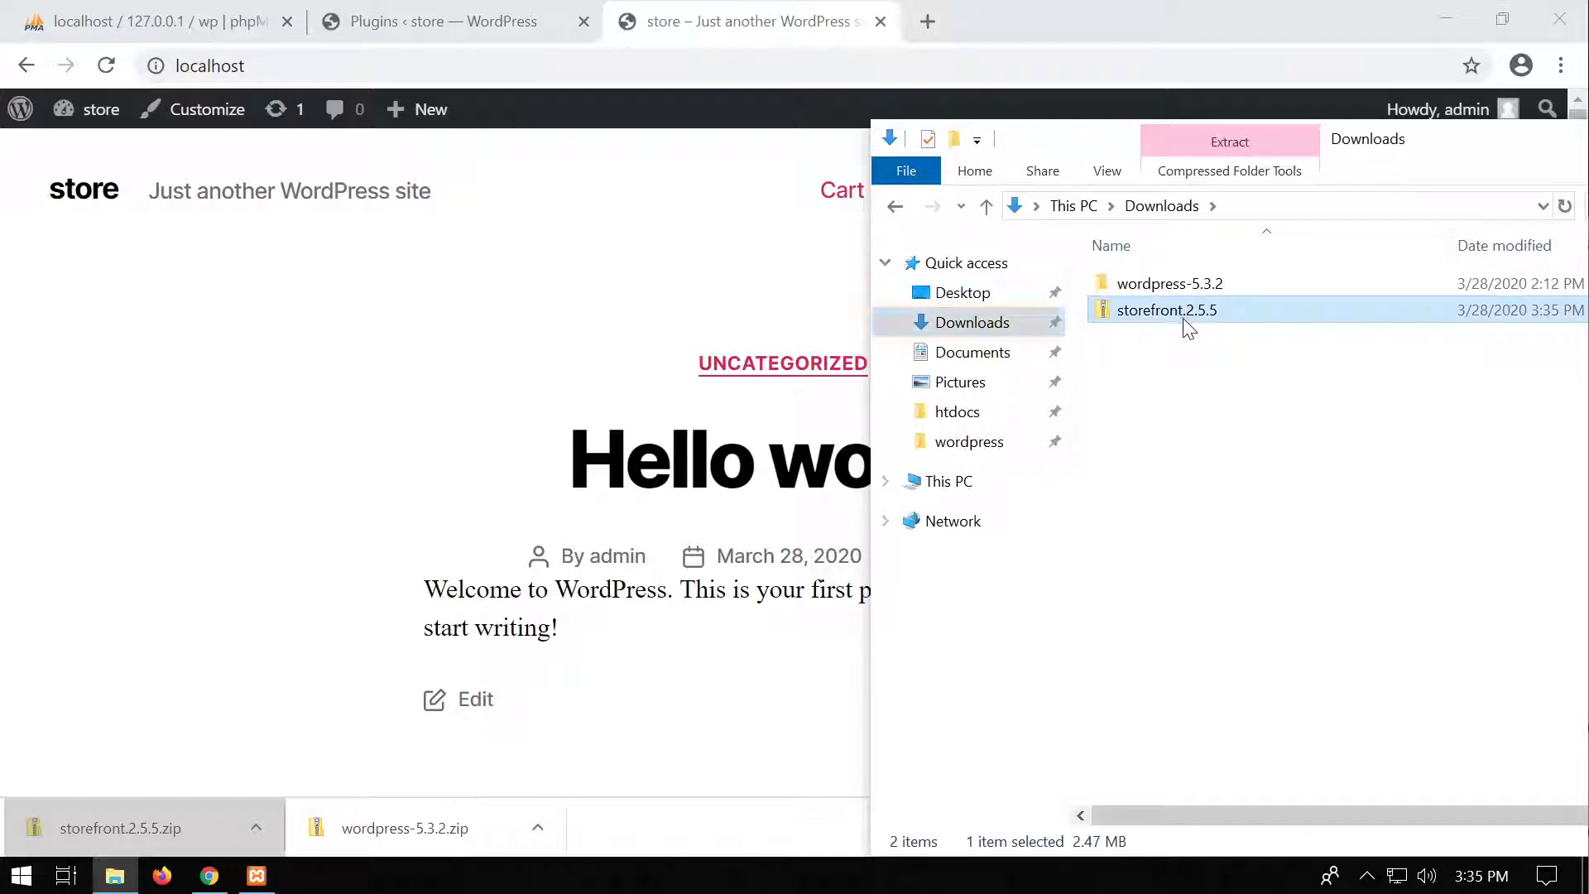
{"action": "left_click", "coordinate": [895, 207]}
{"action": "key", "text": "ctrl+v"}
Step: Extract storefront.2.5.5.zip into themes and delete the zip
{"action": "right_click", "coordinate": [1161, 416]}
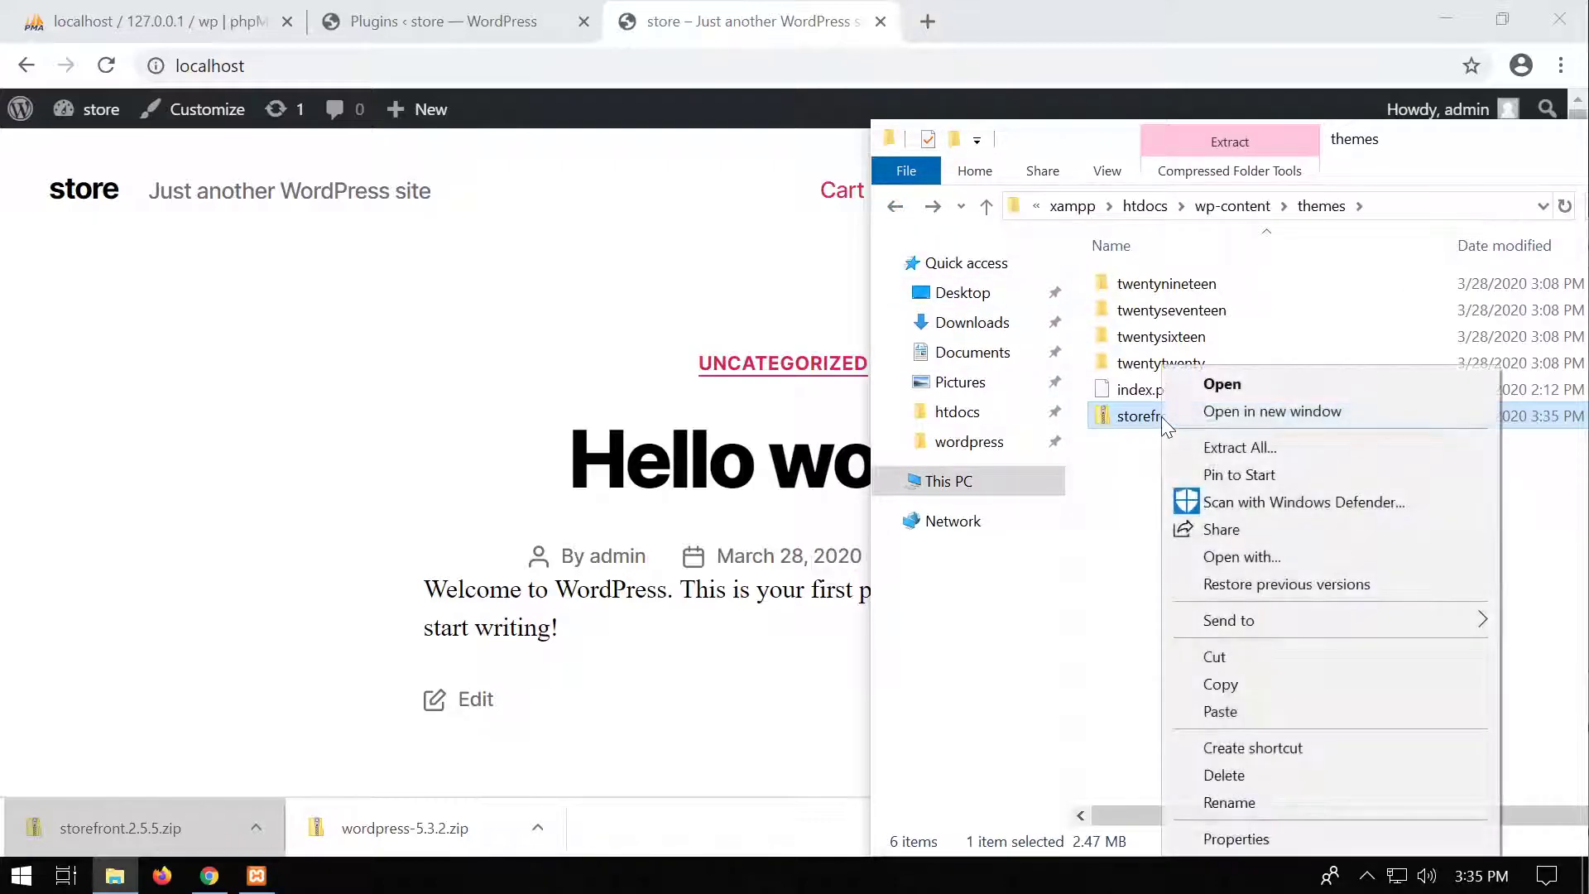
{"action": "left_click", "coordinate": [1234, 447]}
{"action": "left_click", "coordinate": [1006, 701]}
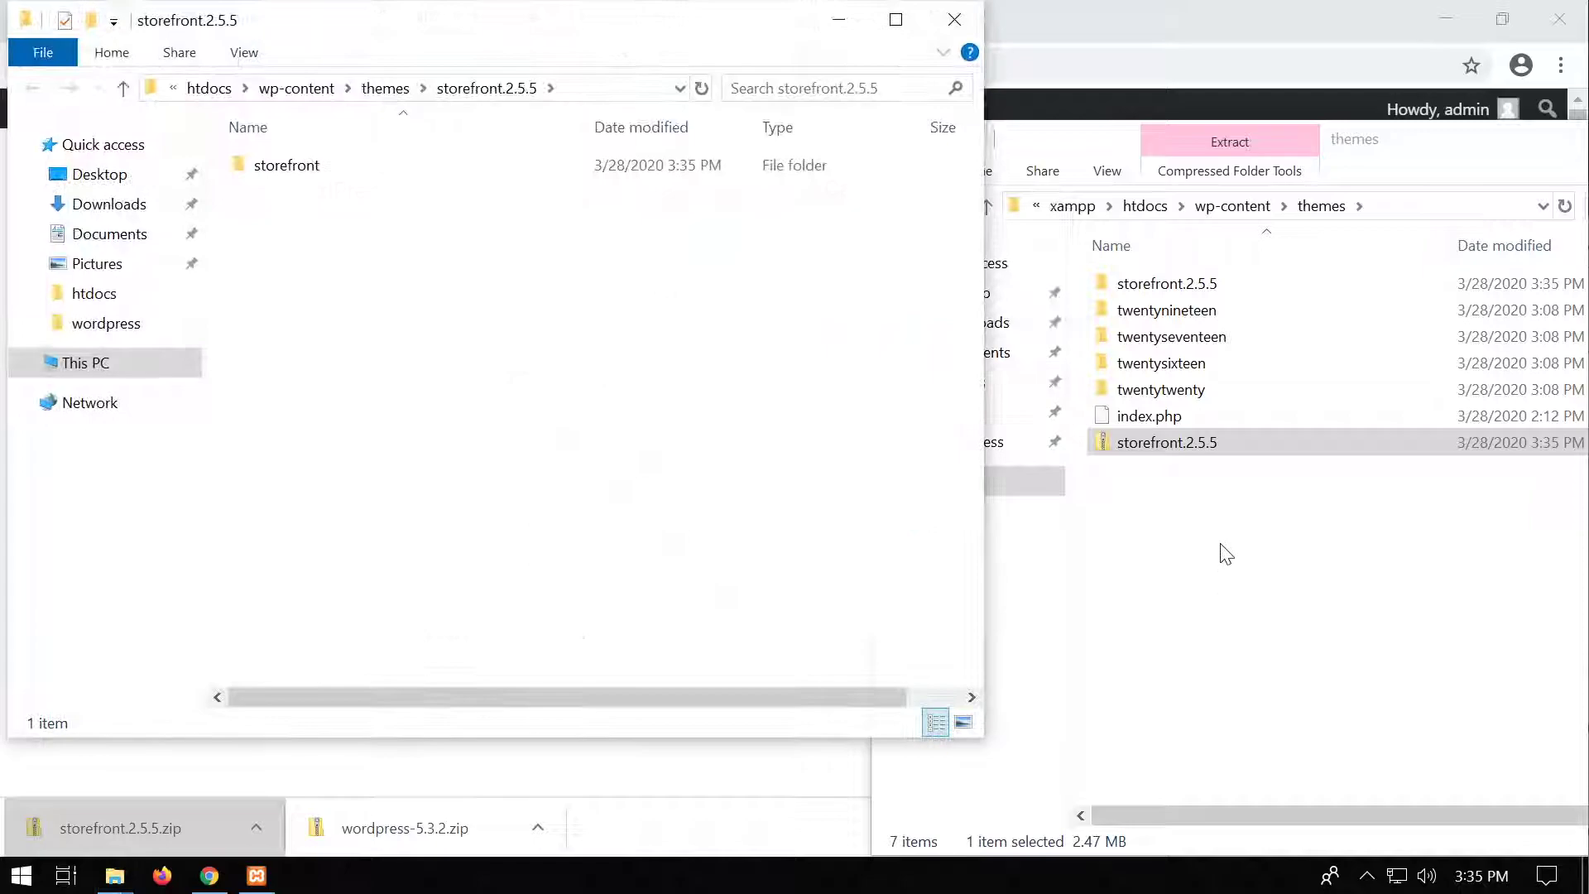
{"action": "left_click", "coordinate": [954, 19]}
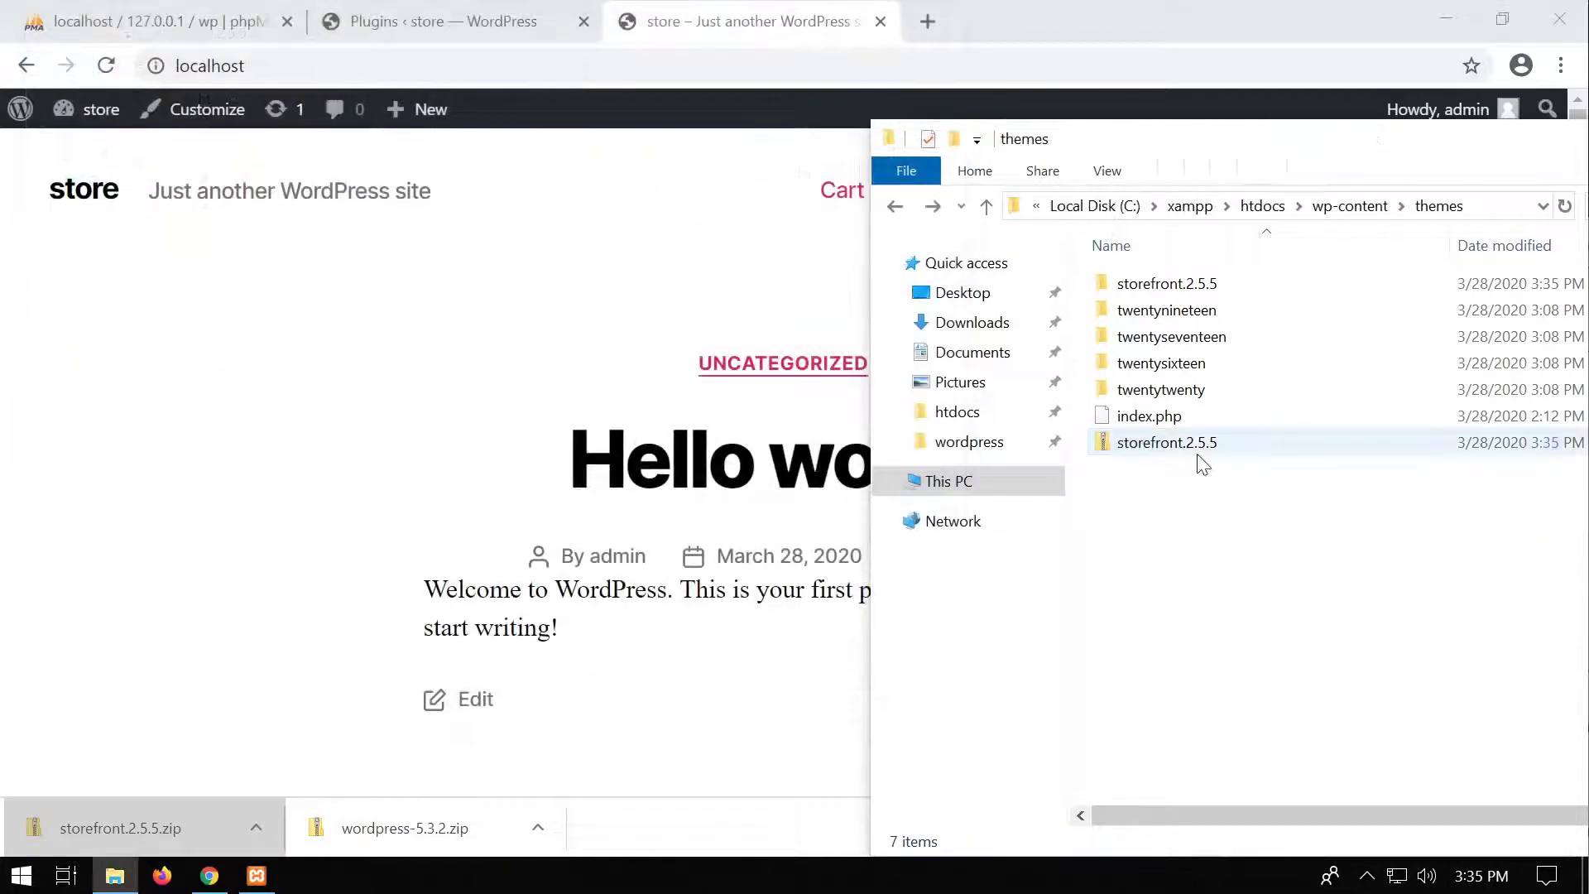
{"action": "left_click", "coordinate": [1199, 455]}
{"action": "key", "text": "Delete"}
Step: Check the inner storefront folder's files inside the extracted storefront.2.5.5 folder
{"action": "double_click", "coordinate": [1175, 288]}
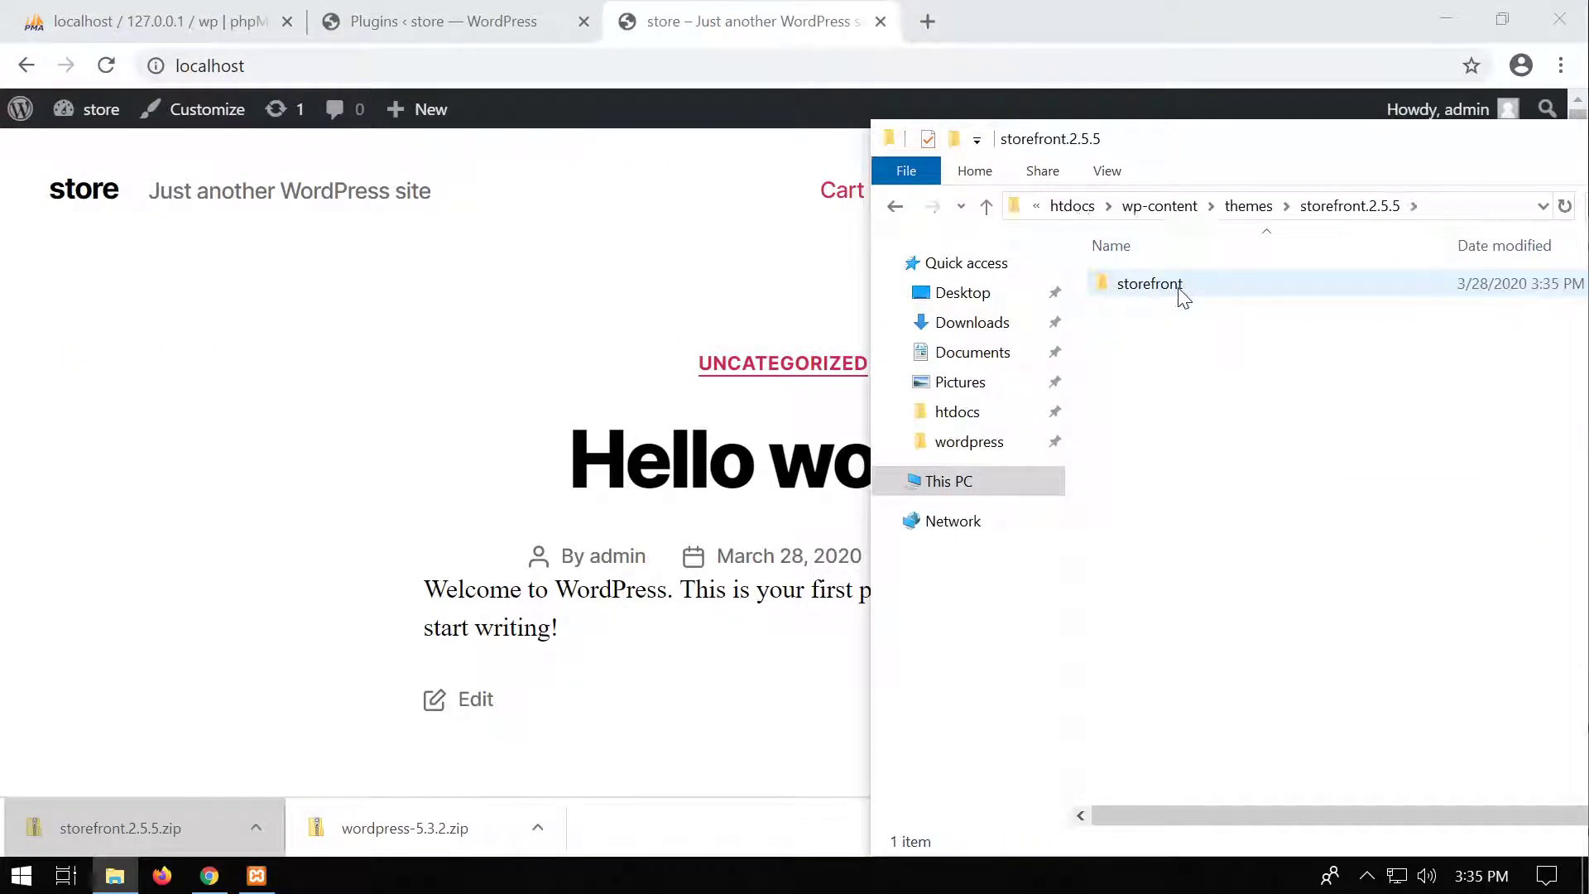
{"action": "left_click", "coordinate": [1142, 294]}
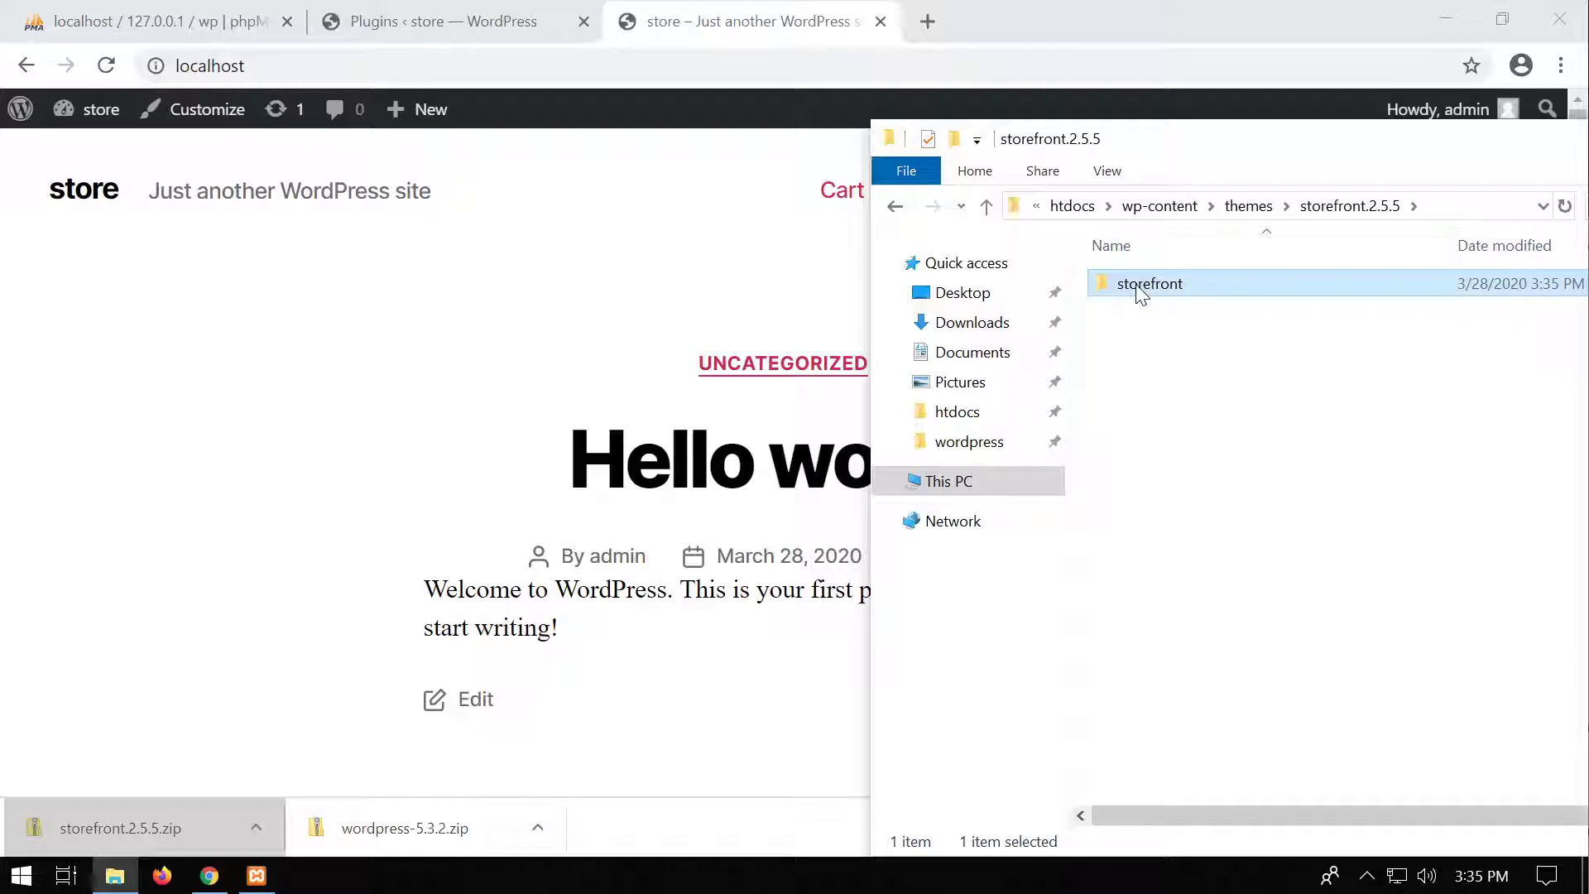
{"action": "double_click", "coordinate": [1141, 293]}
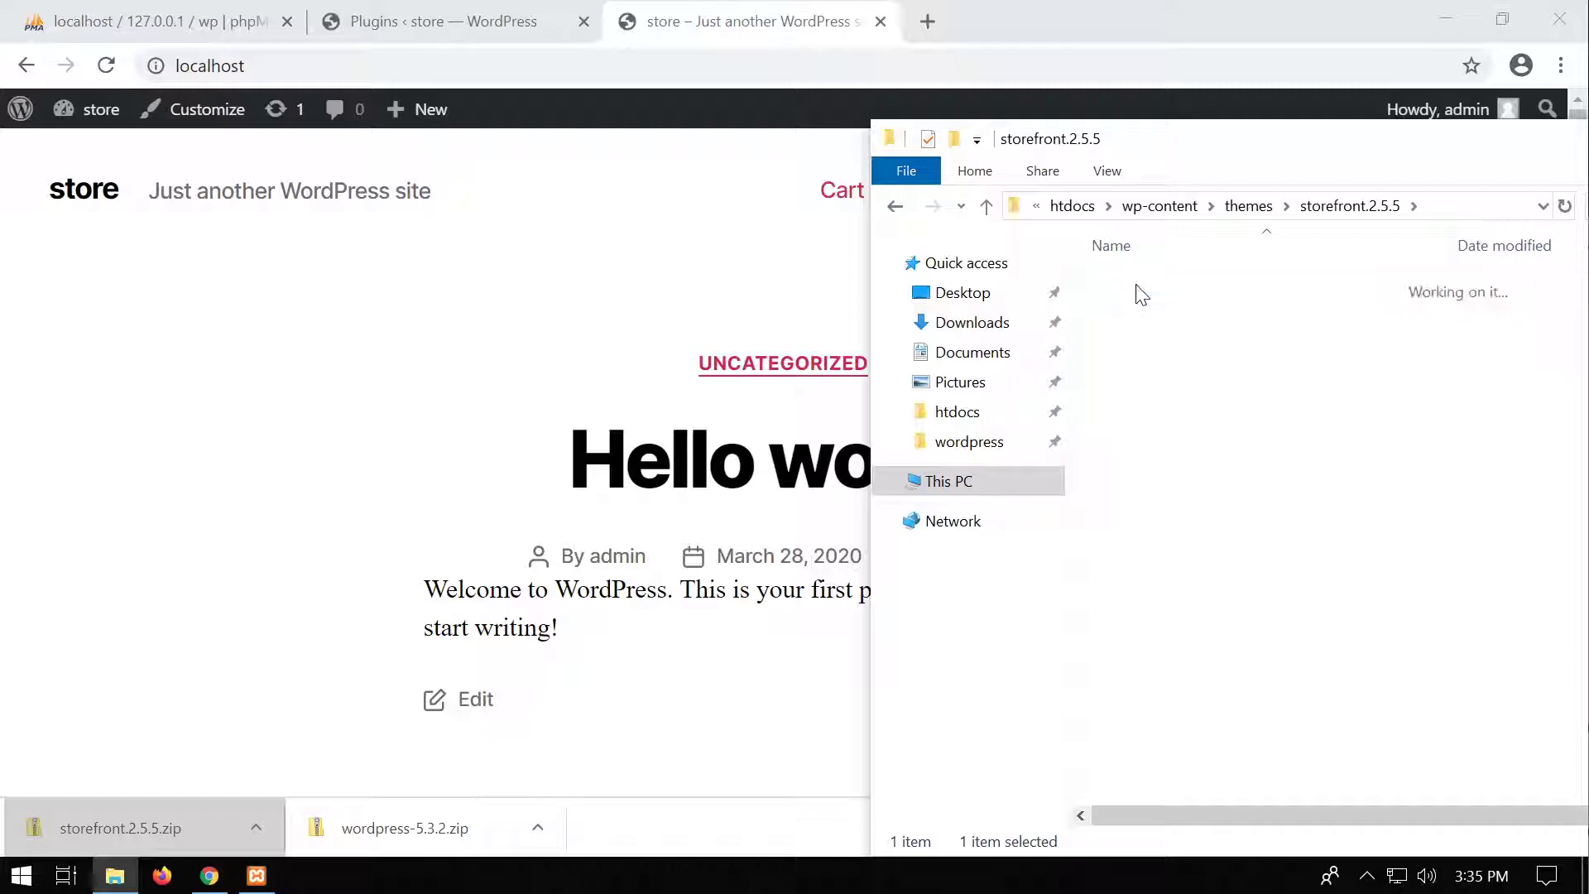
{"action": "left_click", "coordinate": [895, 209]}
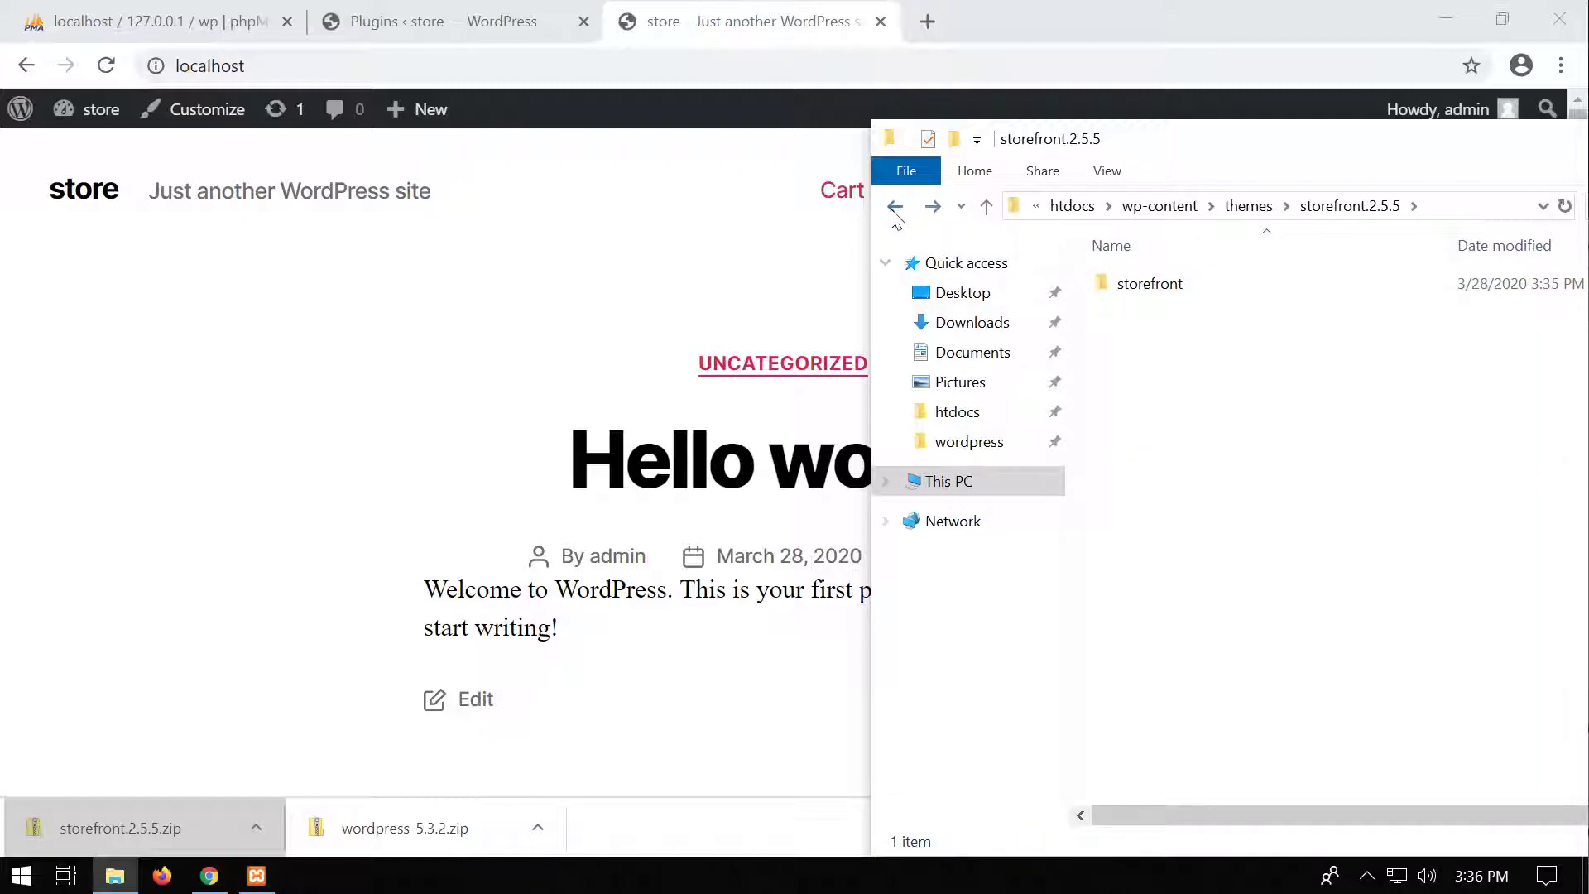
{"action": "left_click", "coordinate": [895, 209]}
Step: Move the storefront folder up into themes and delete the leftover storefront.2.5.5 folder
{"action": "left_click", "coordinate": [1259, 584]}
{"action": "left_click", "coordinate": [1199, 285]}
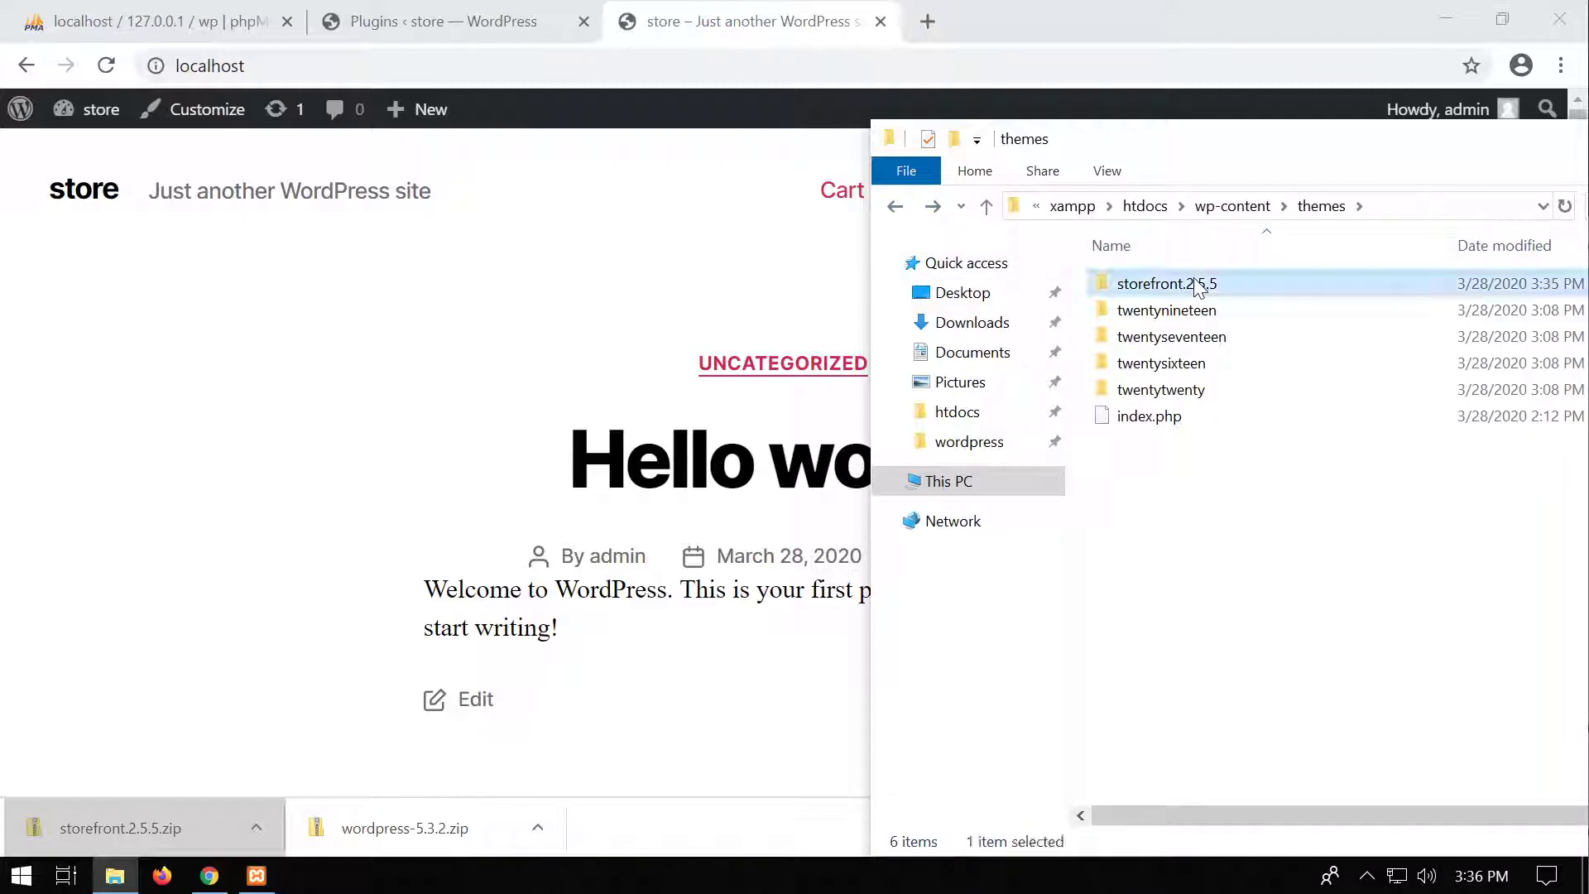
{"action": "double_click", "coordinate": [1200, 286]}
{"action": "left_click", "coordinate": [1177, 278]}
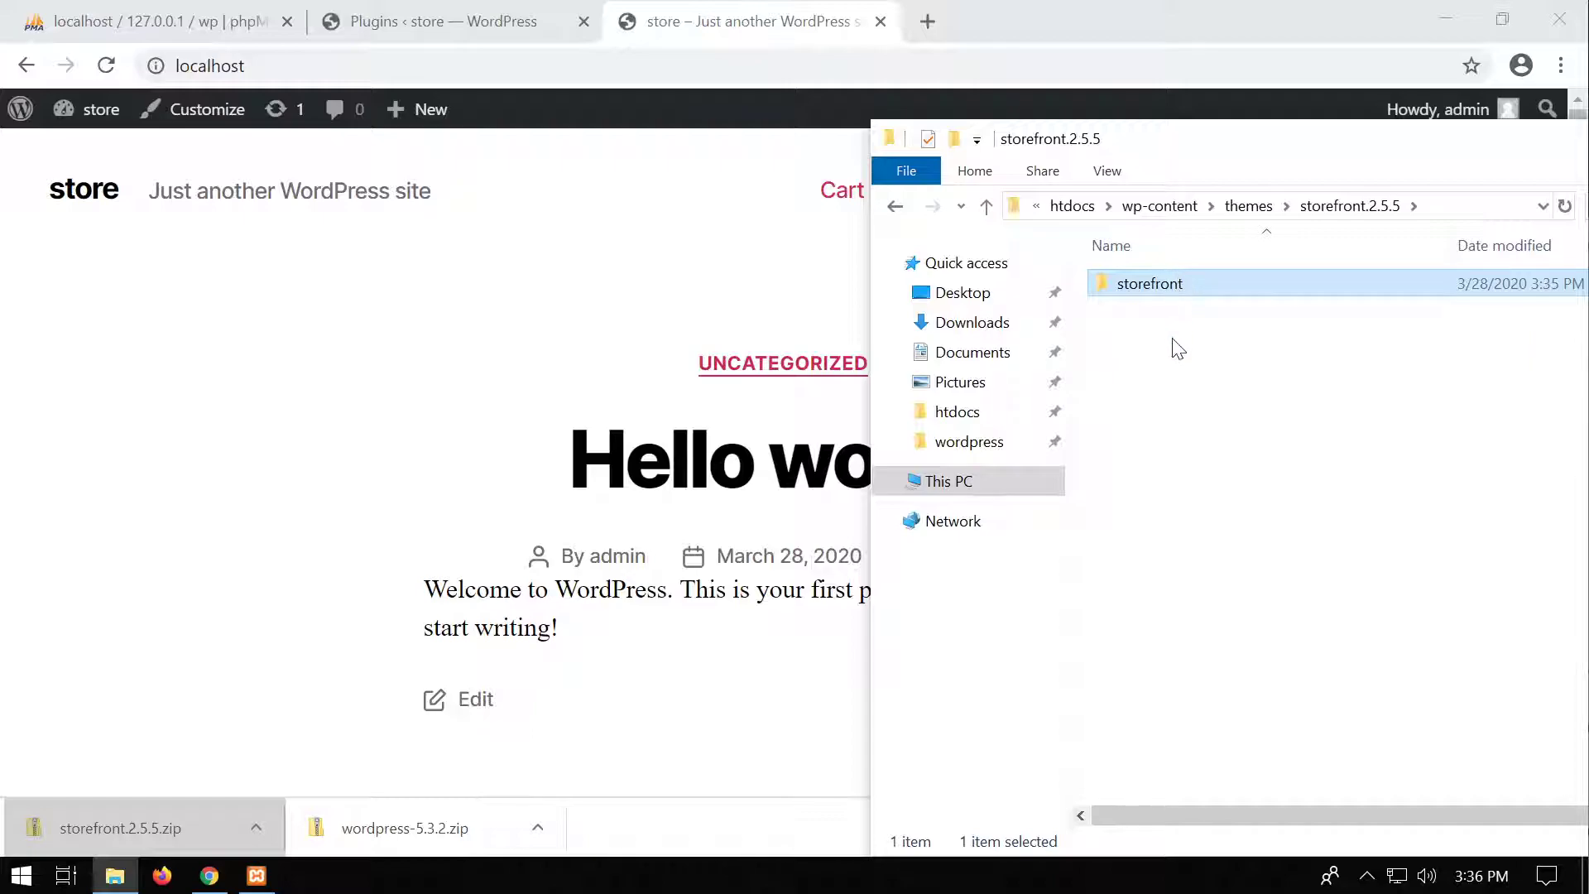
{"action": "key", "text": "ctrl+x"}
{"action": "left_click", "coordinate": [895, 208]}
{"action": "key", "text": "ctrl+v"}
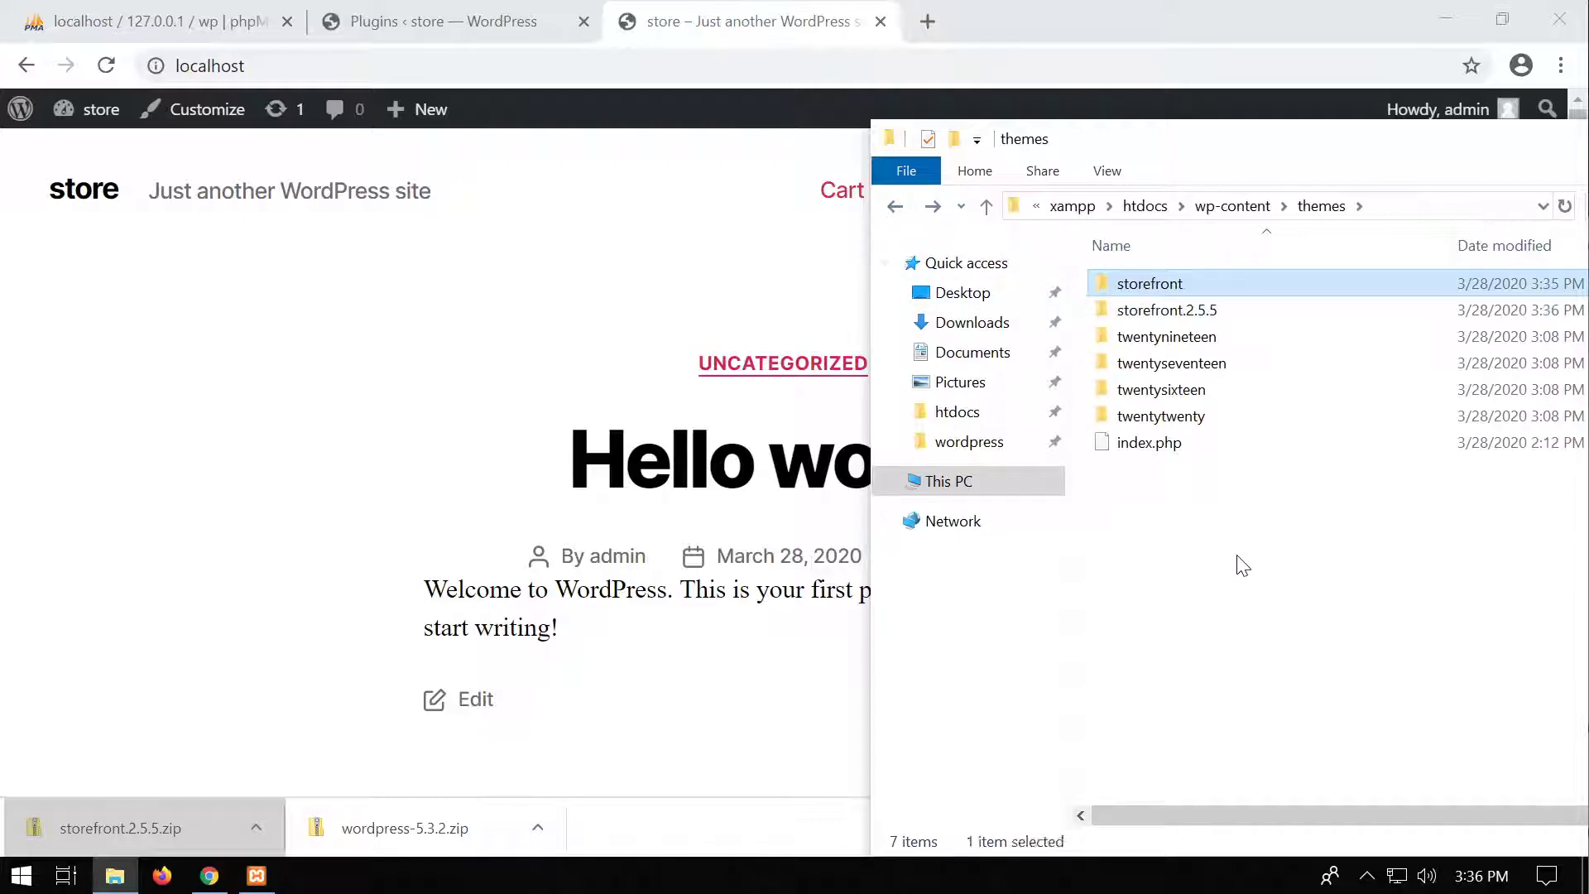
{"action": "left_click", "coordinate": [1232, 312]}
{"action": "key", "text": "Delete"}
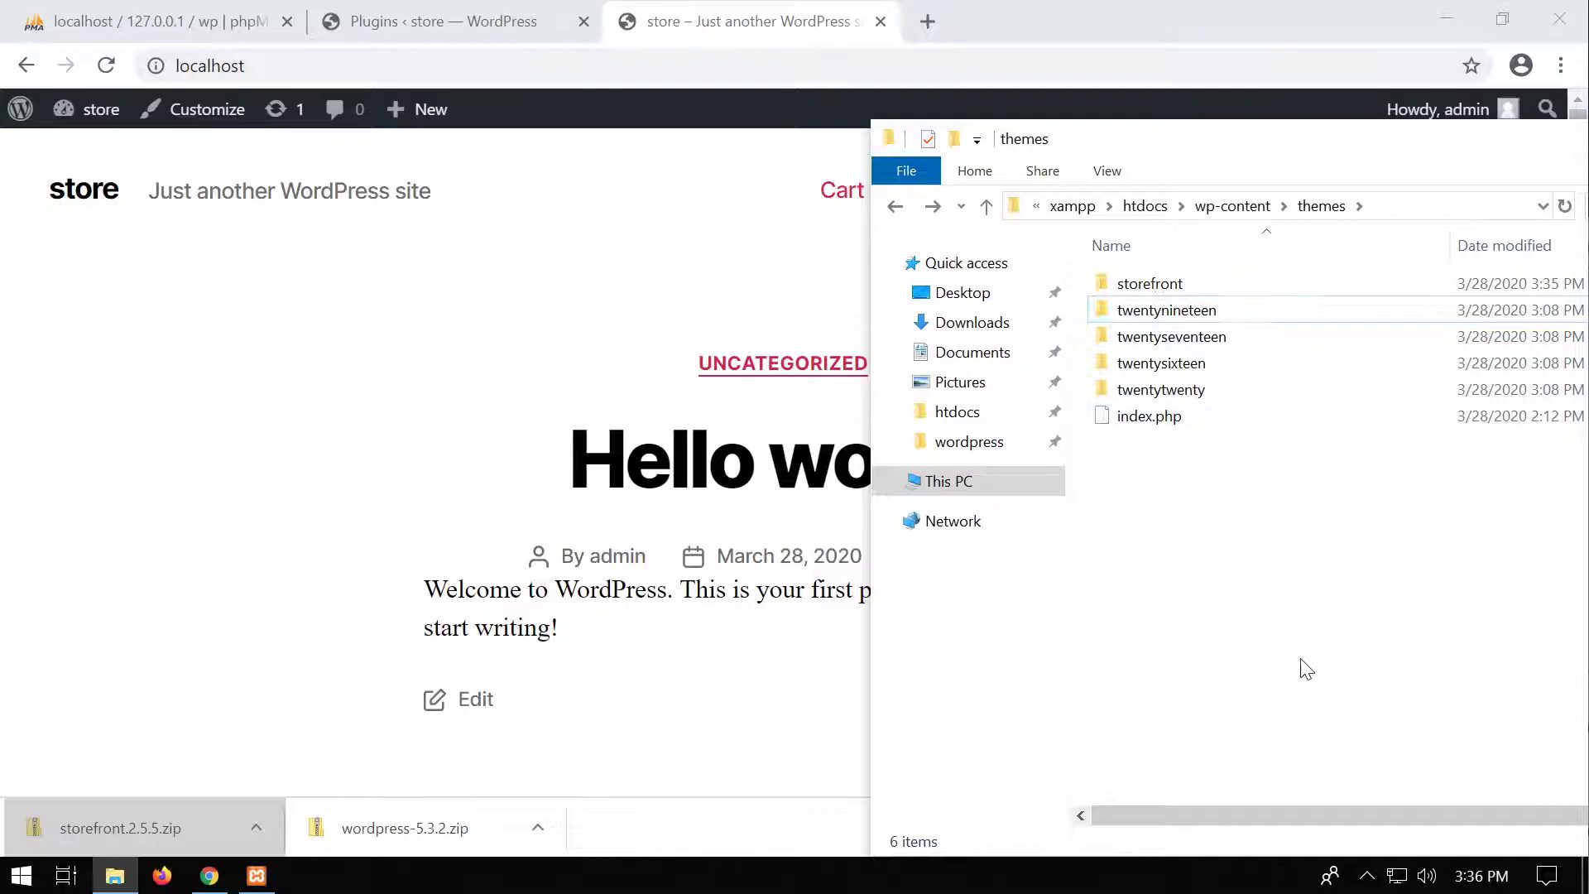
{"action": "double_click", "coordinate": [1169, 291]}
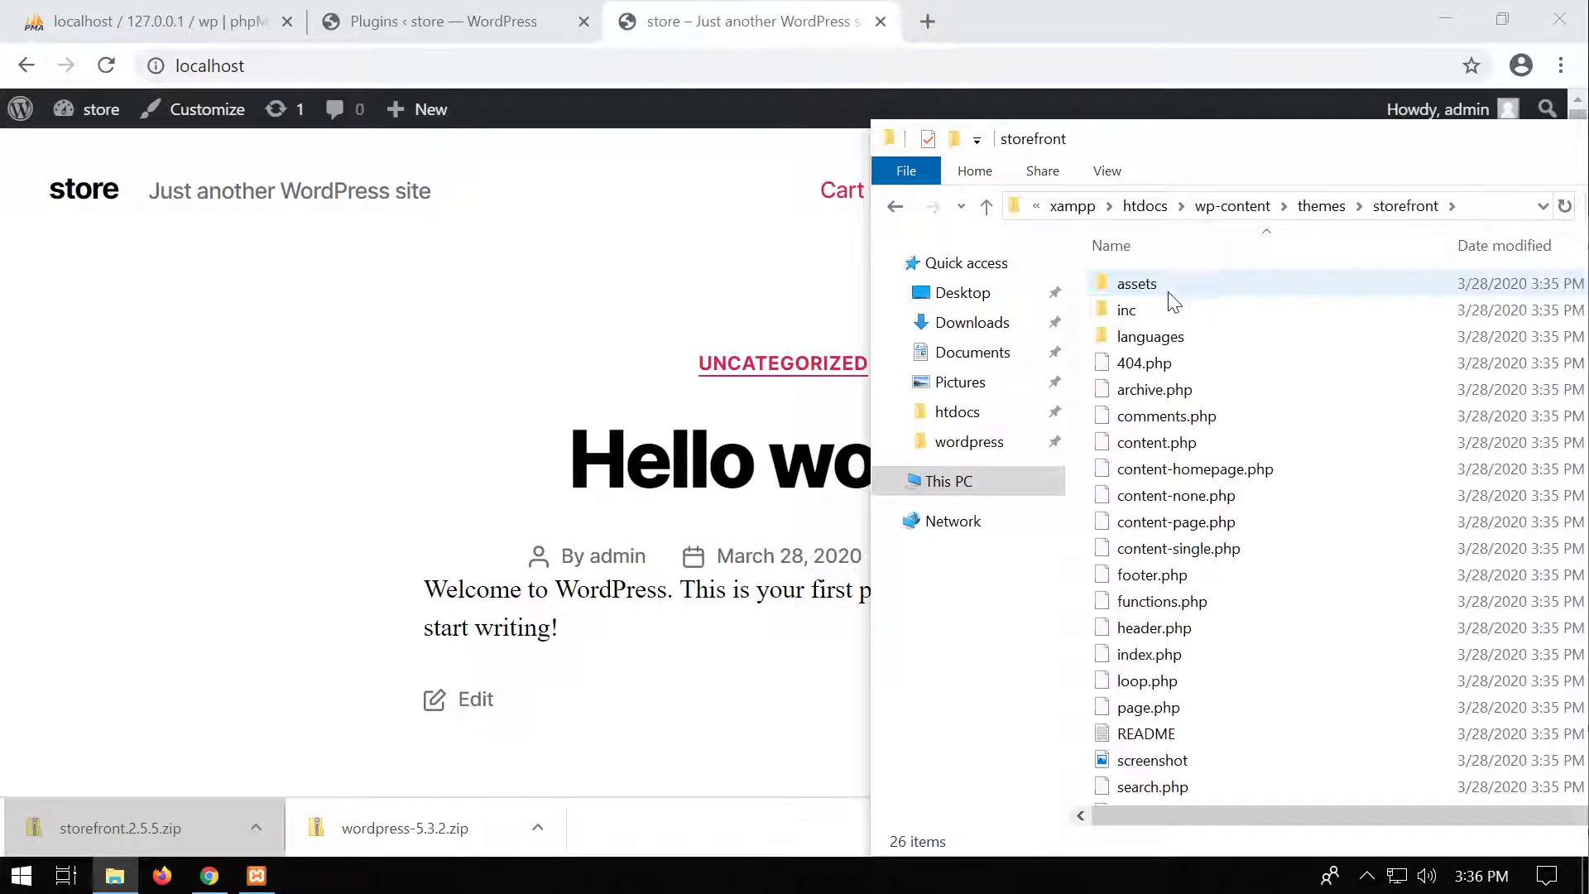
{"action": "left_click", "coordinate": [895, 206]}
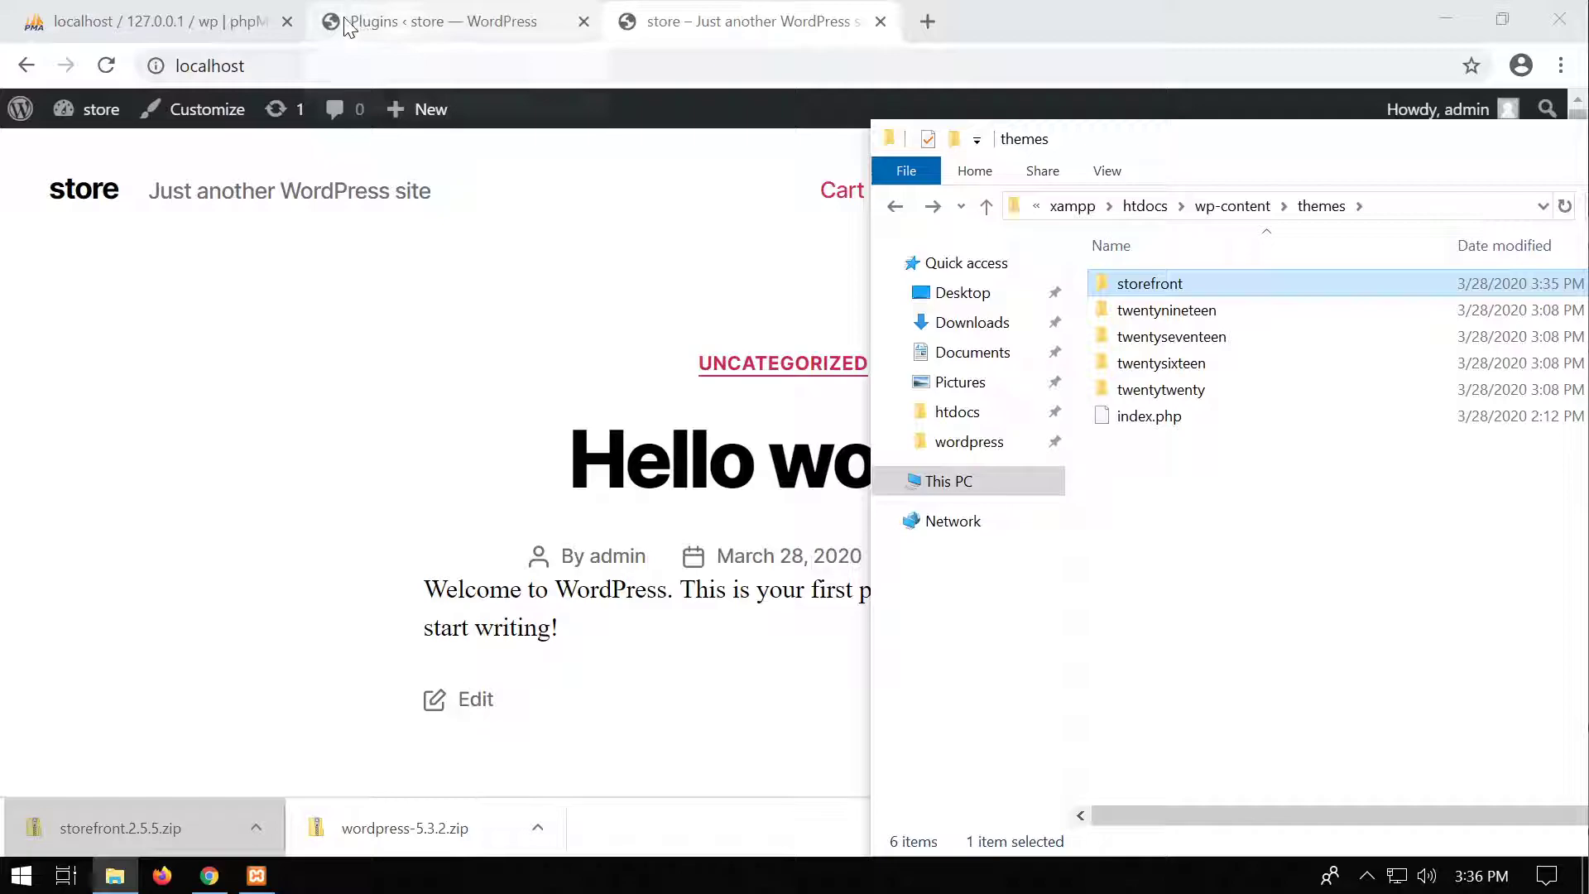
Step: Activate Storefront under Appearance > Themes and choose 'Let's go!' to use its homepage template
{"action": "left_click", "coordinate": [401, 25]}
{"action": "left_click", "coordinate": [106, 168]}
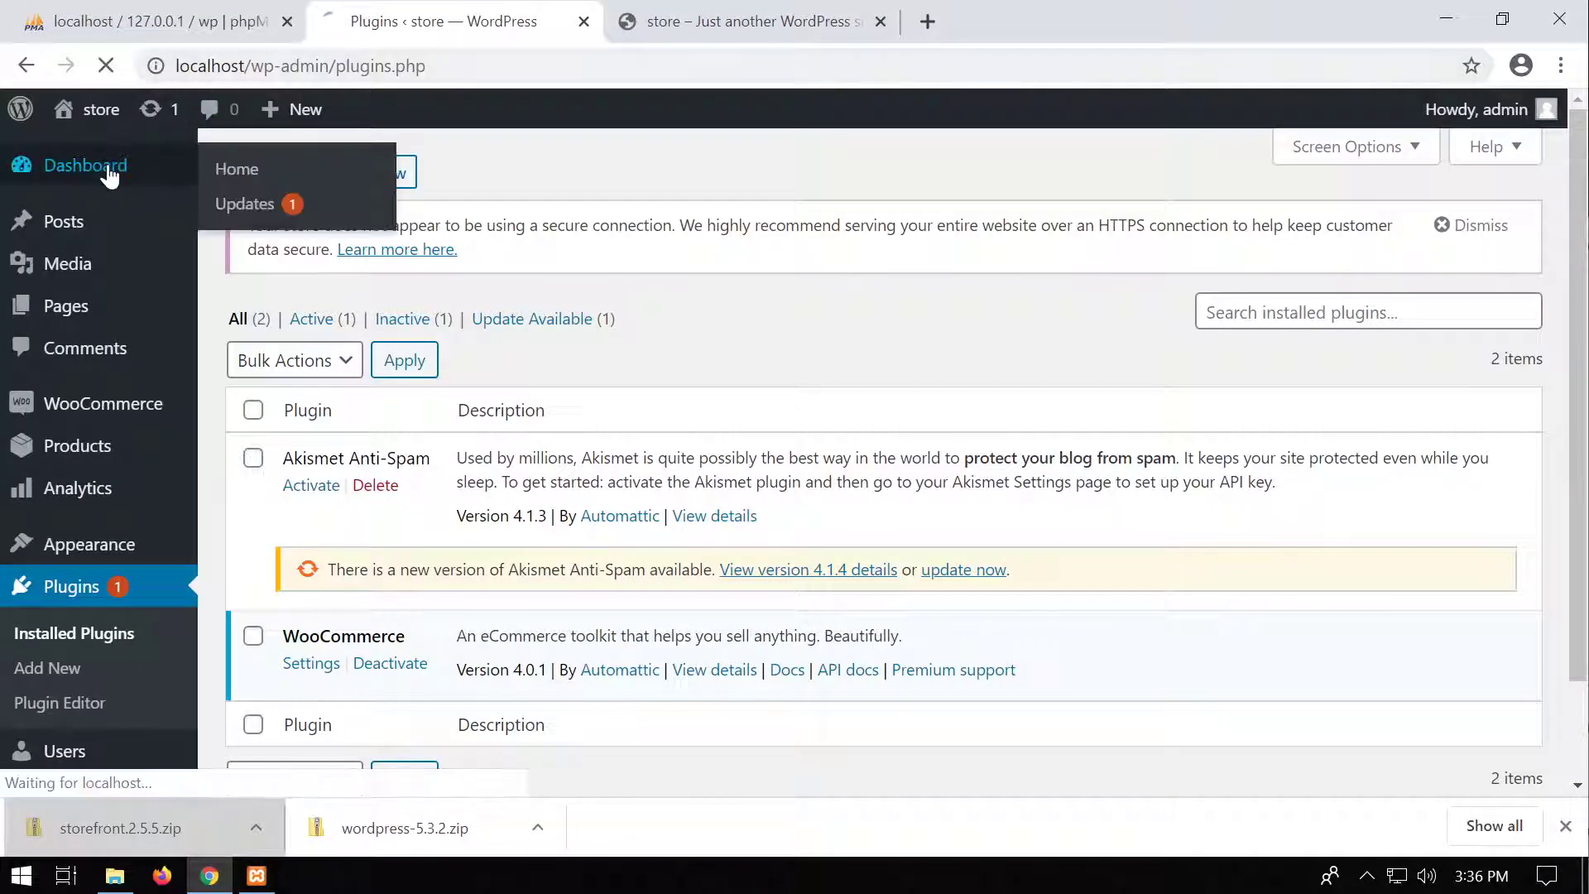
{"action": "left_click", "coordinate": [101, 639]}
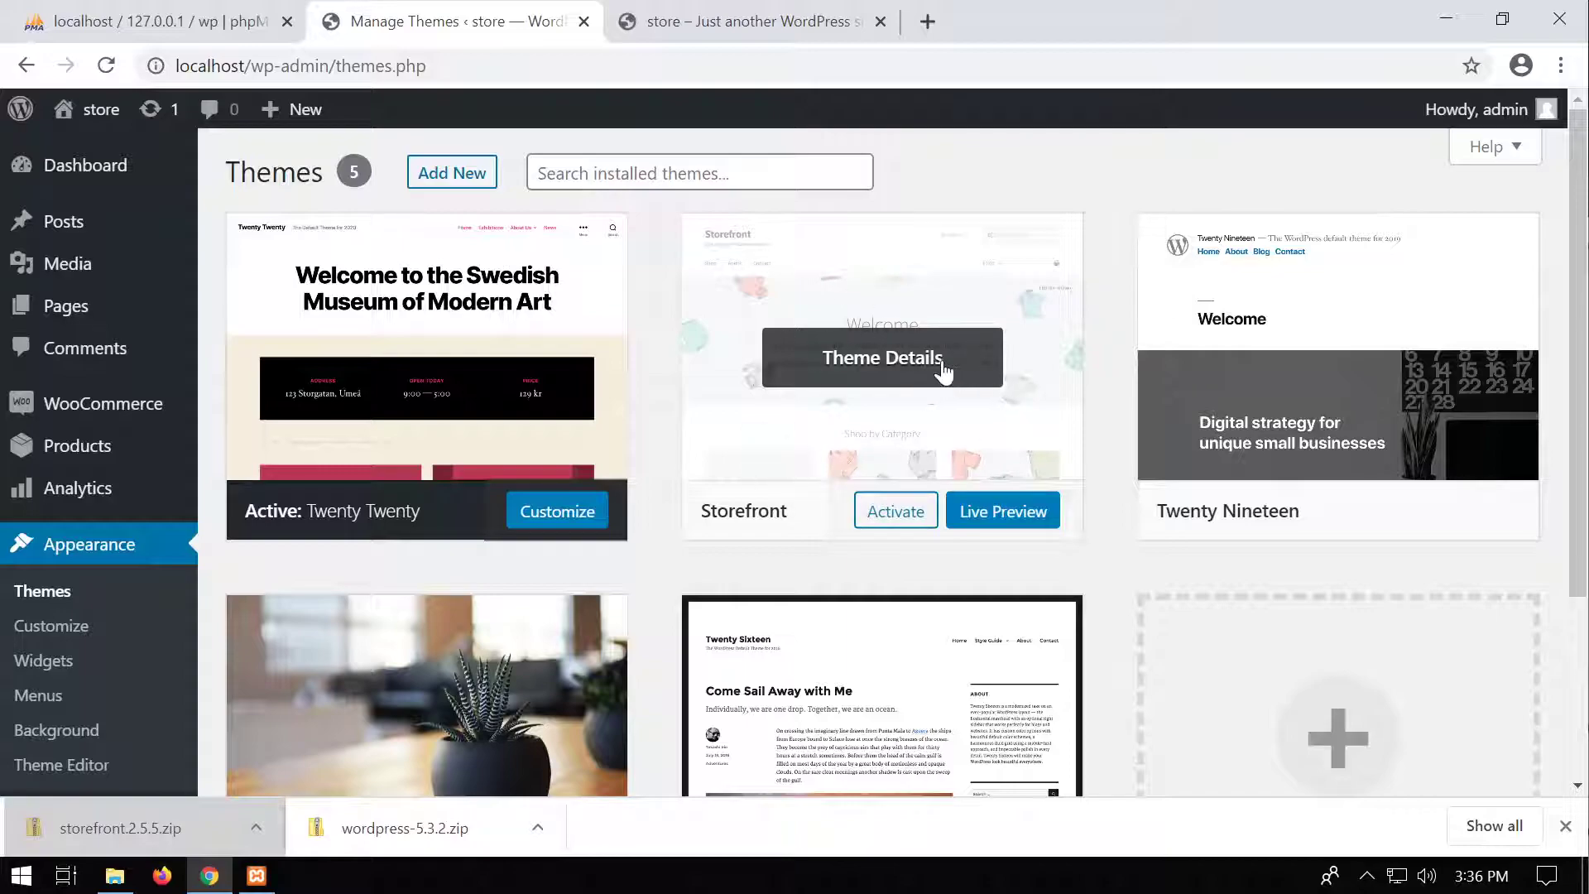
{"action": "left_click", "coordinate": [904, 510]}
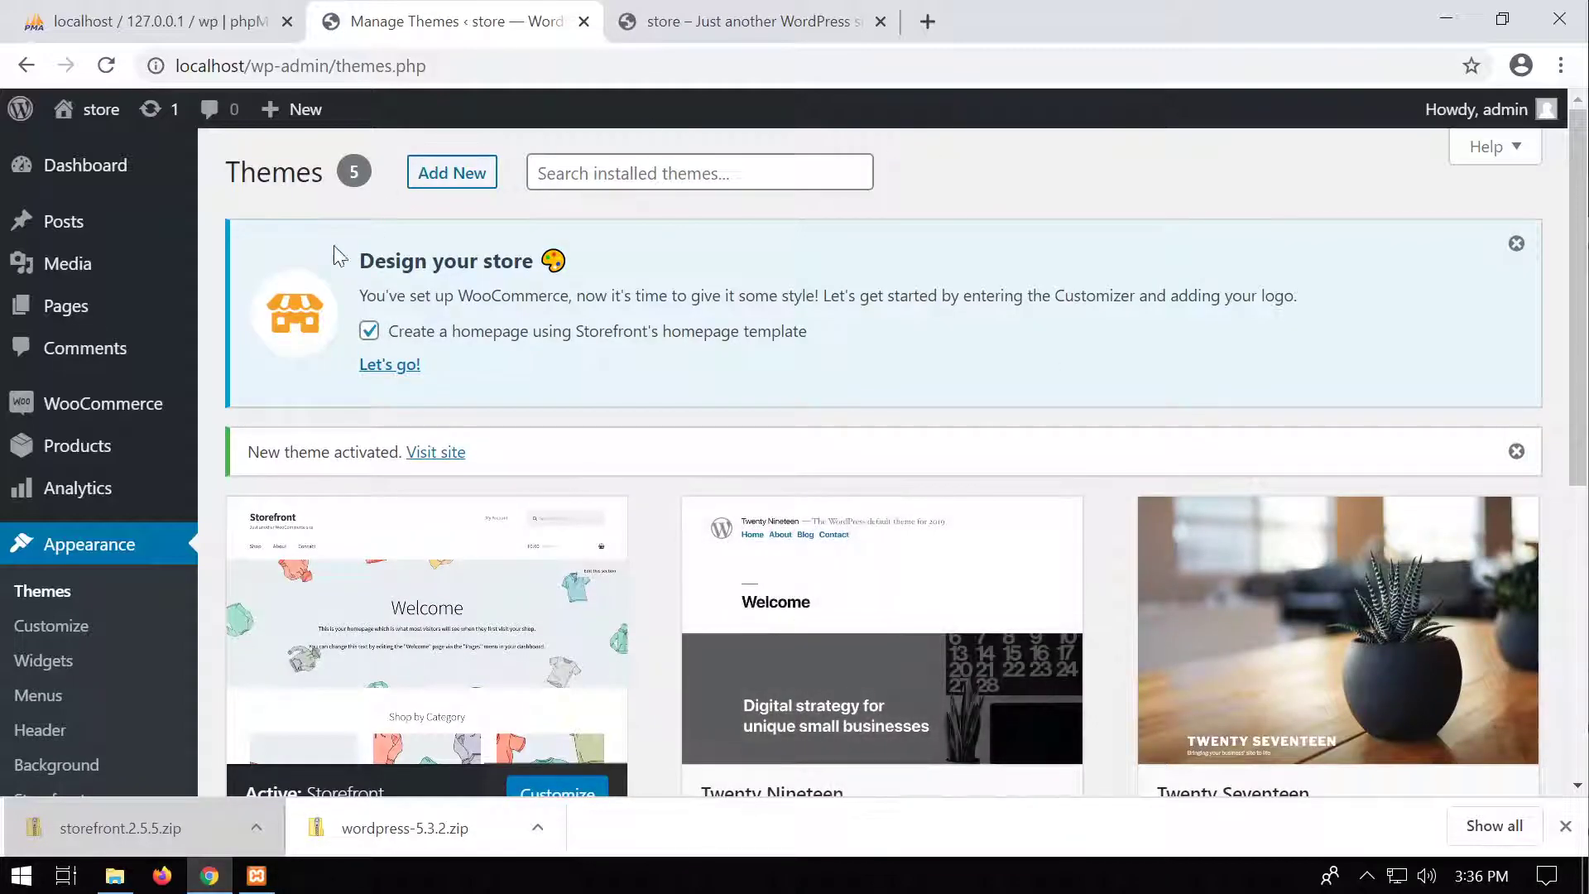
{"action": "left_click", "coordinate": [406, 369]}
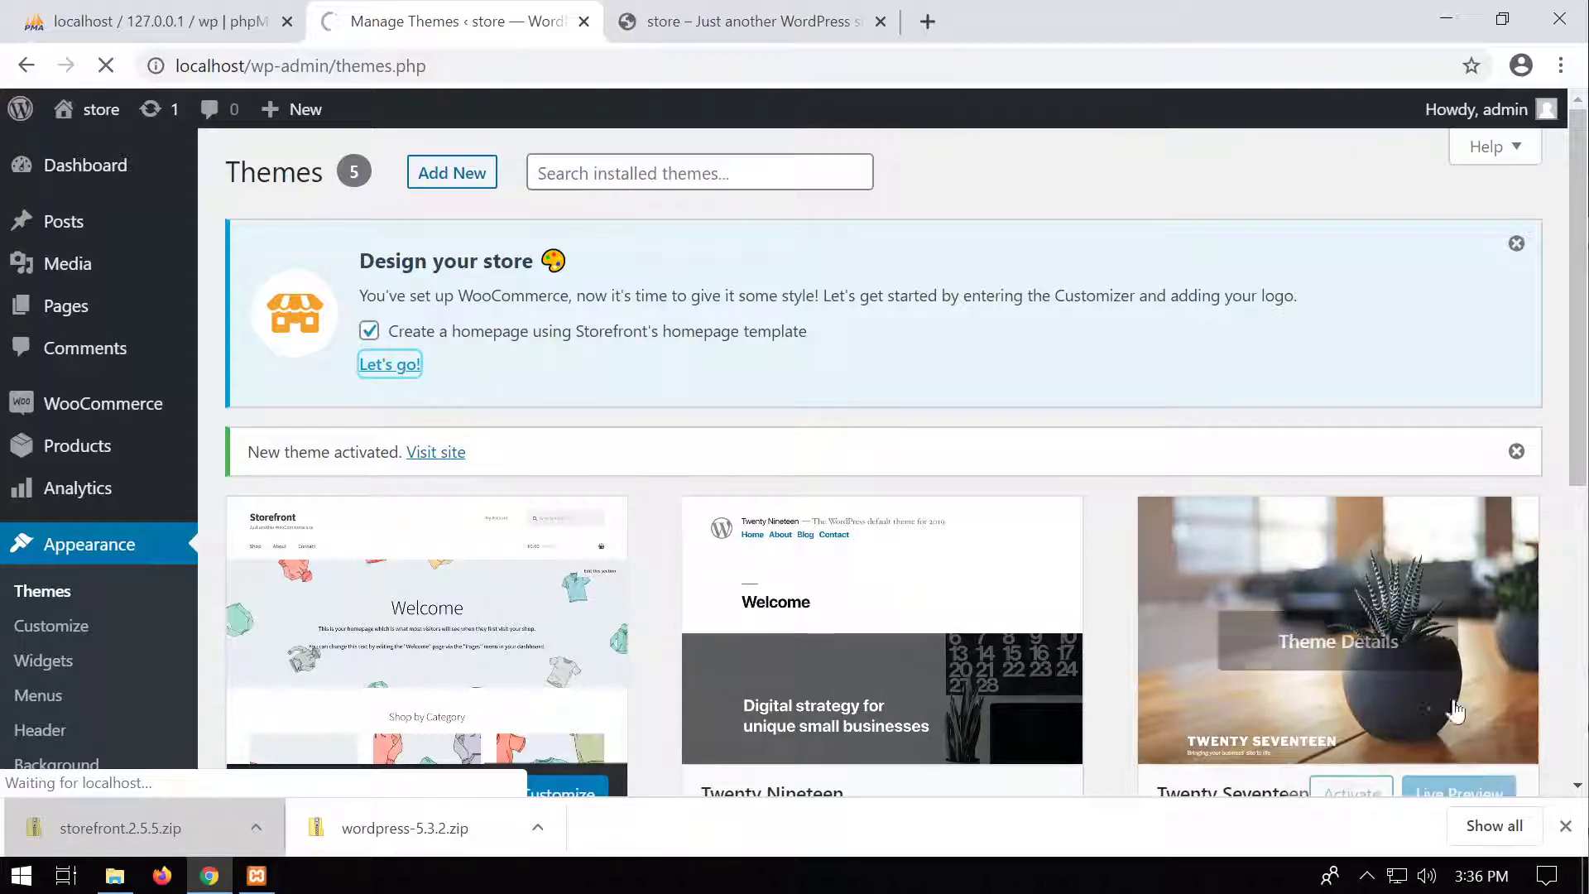
{"action": "left_click", "coordinate": [1565, 827]}
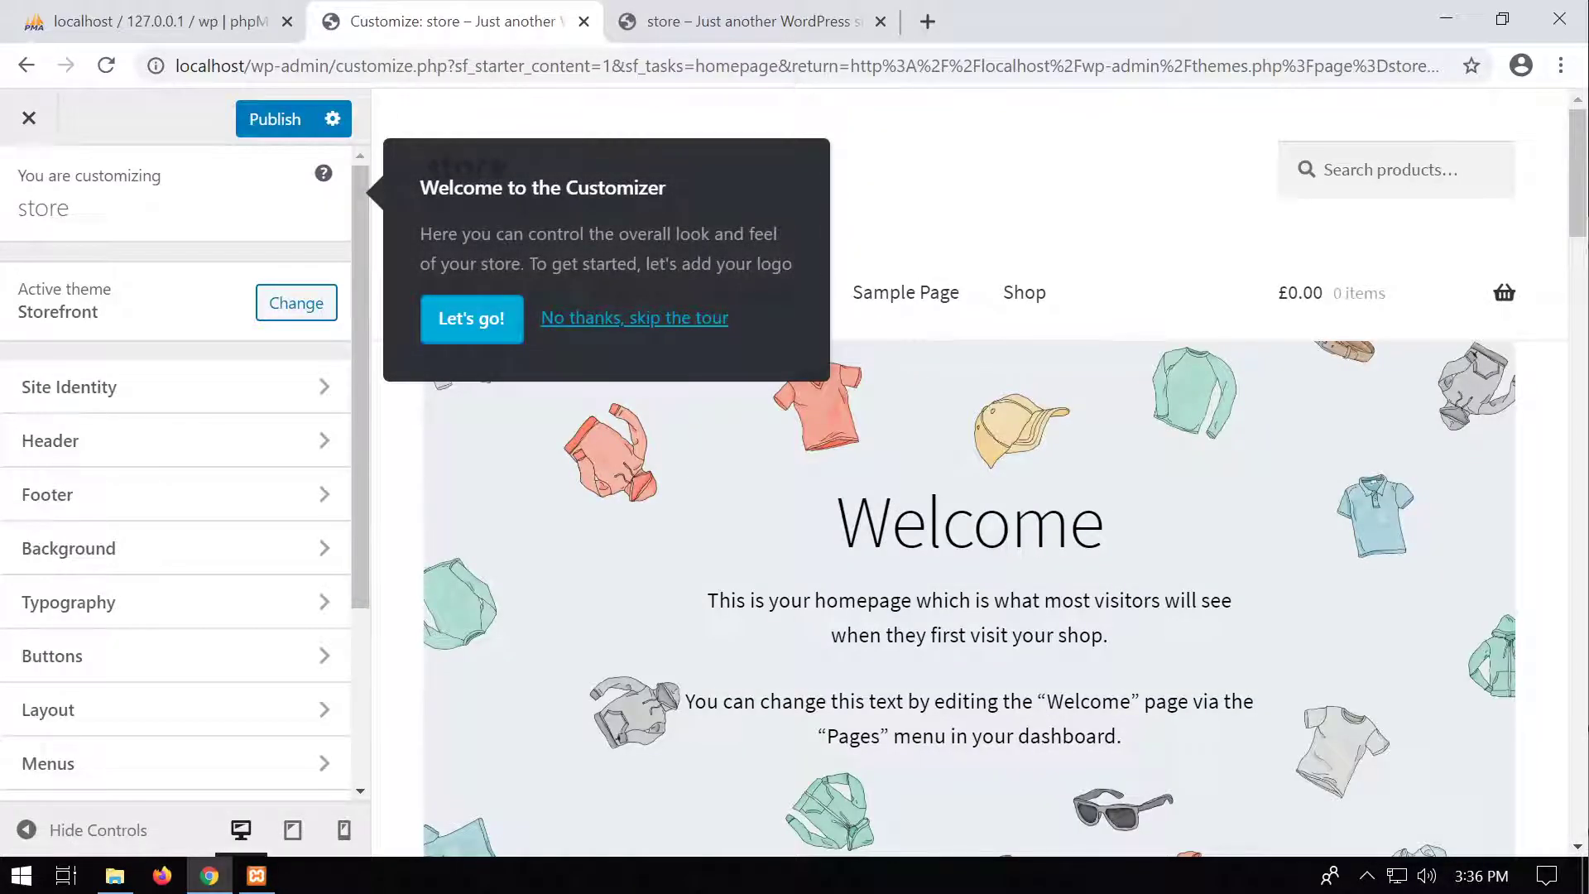
Step: Reload the live store tab and open its Home page
{"action": "left_click", "coordinate": [723, 20]}
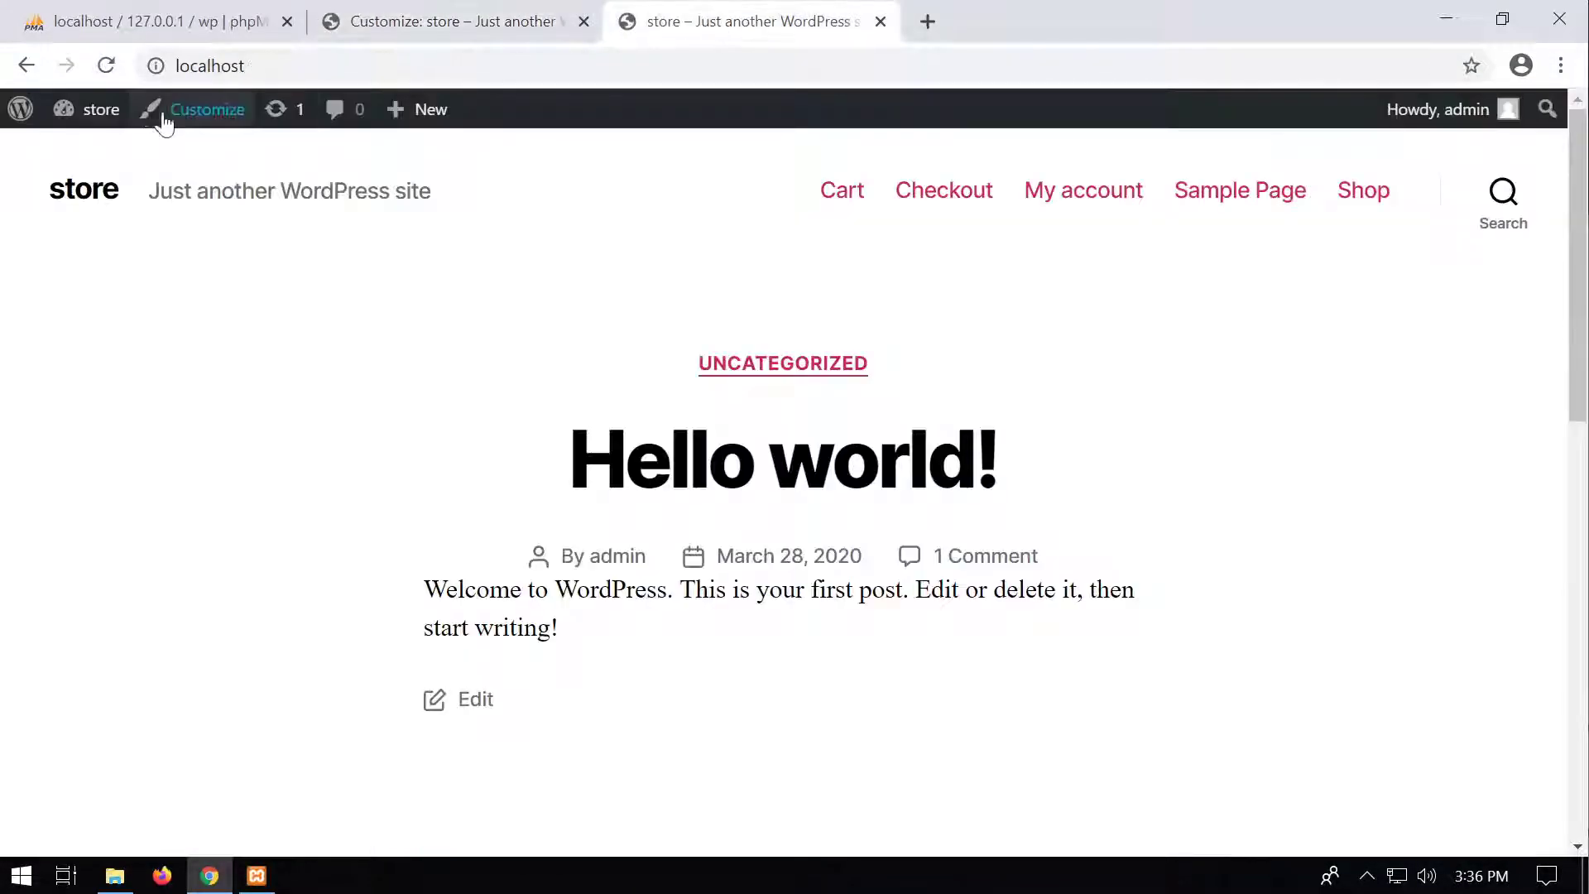
{"action": "left_click", "coordinate": [105, 69]}
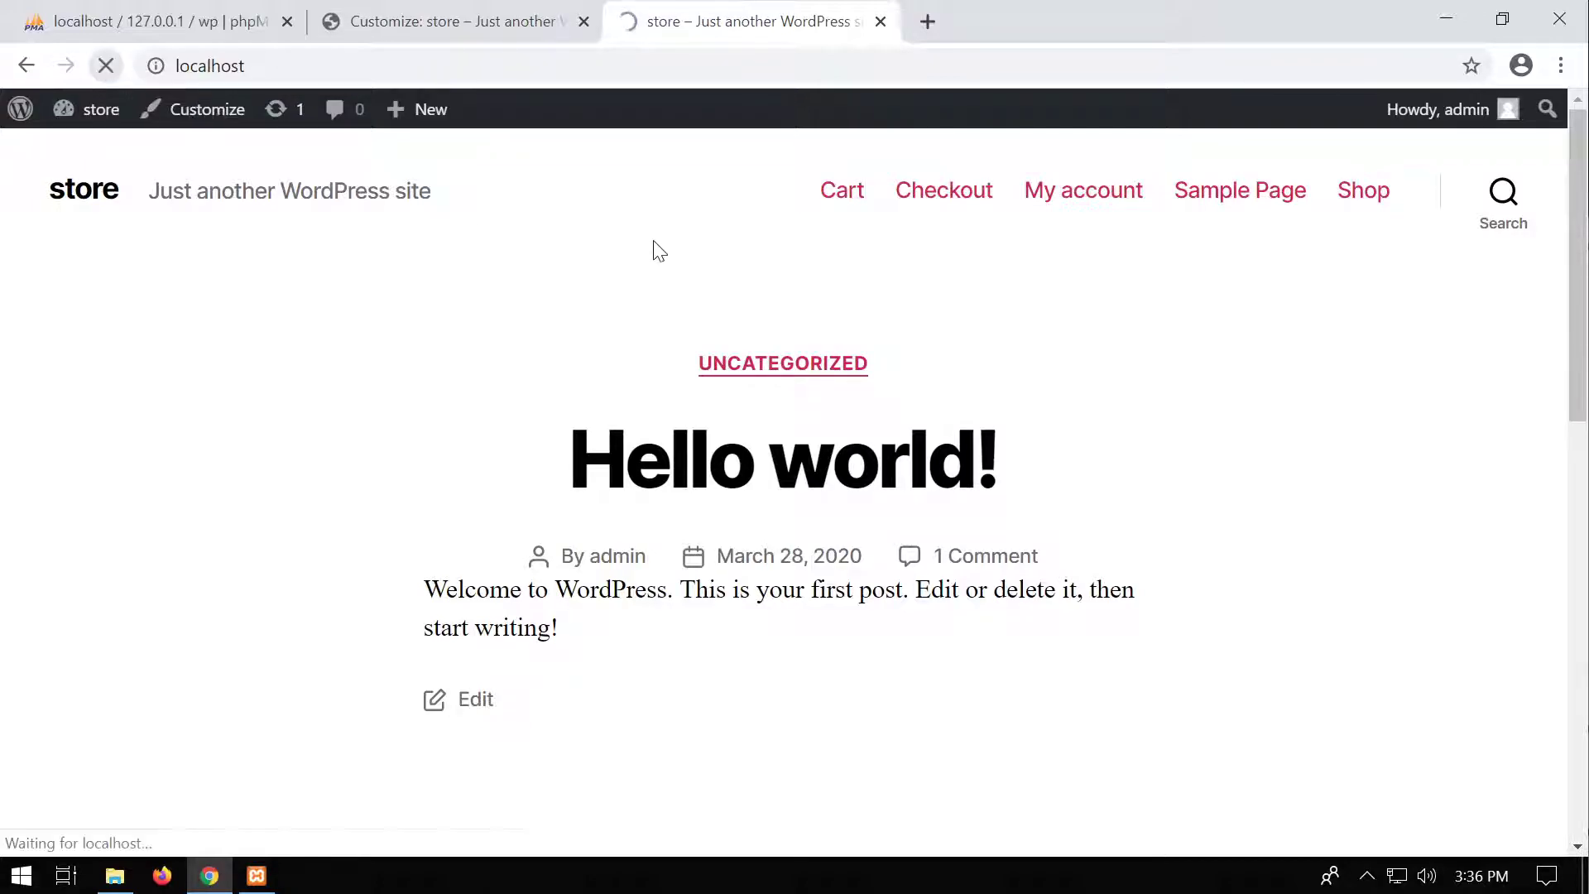
{"action": "left_click", "coordinate": [151, 335]}
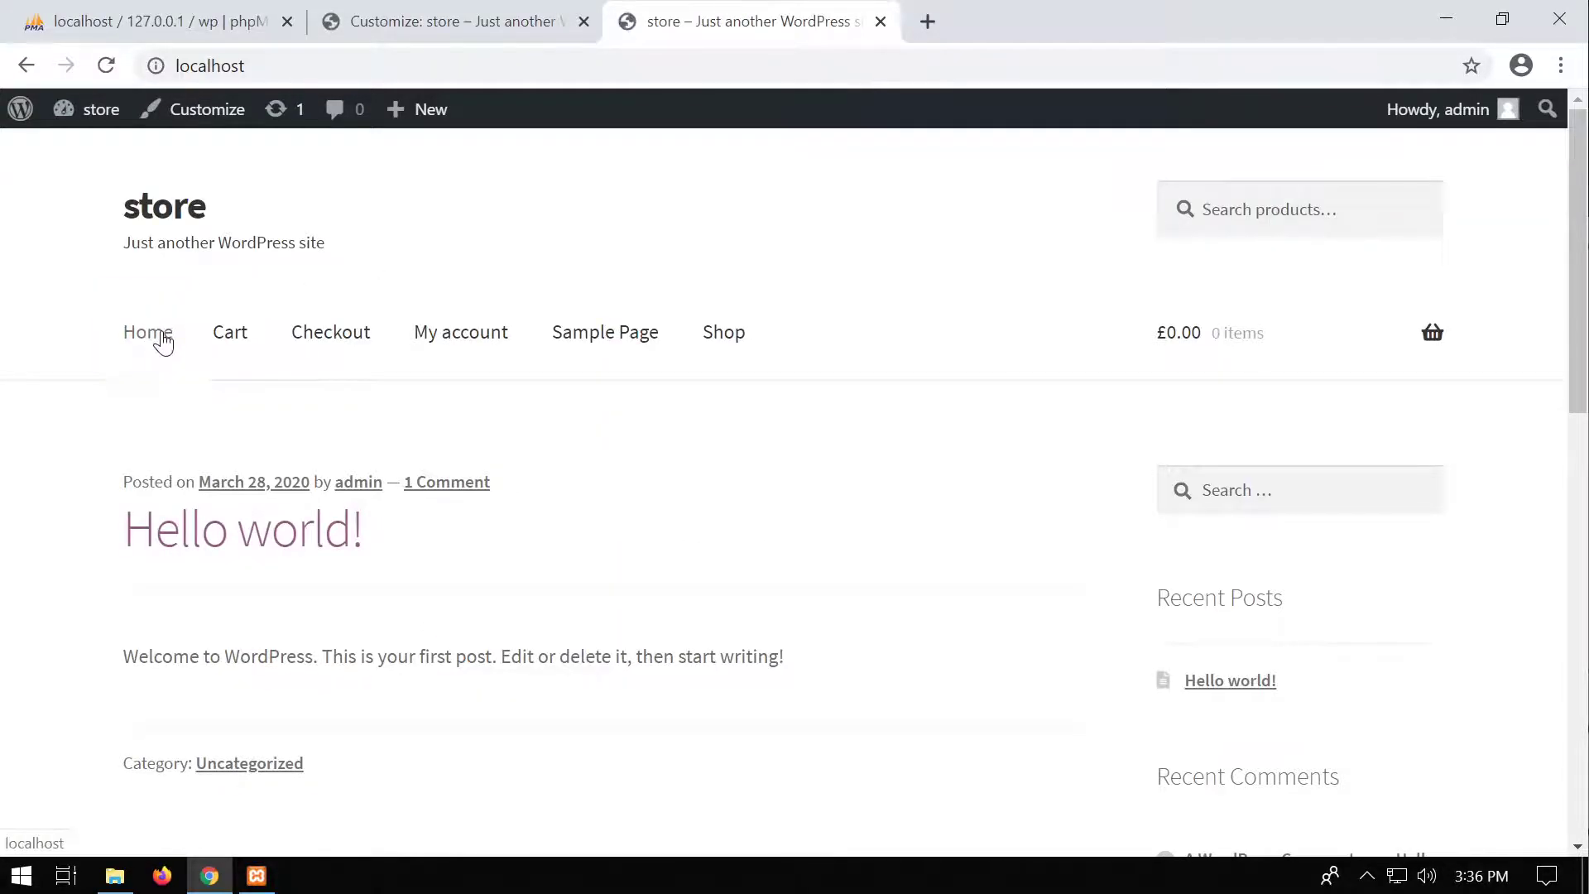
Step: Skip the Customizer tour, preview the Welcome homepage, and publish the changes
{"action": "left_click", "coordinate": [456, 25]}
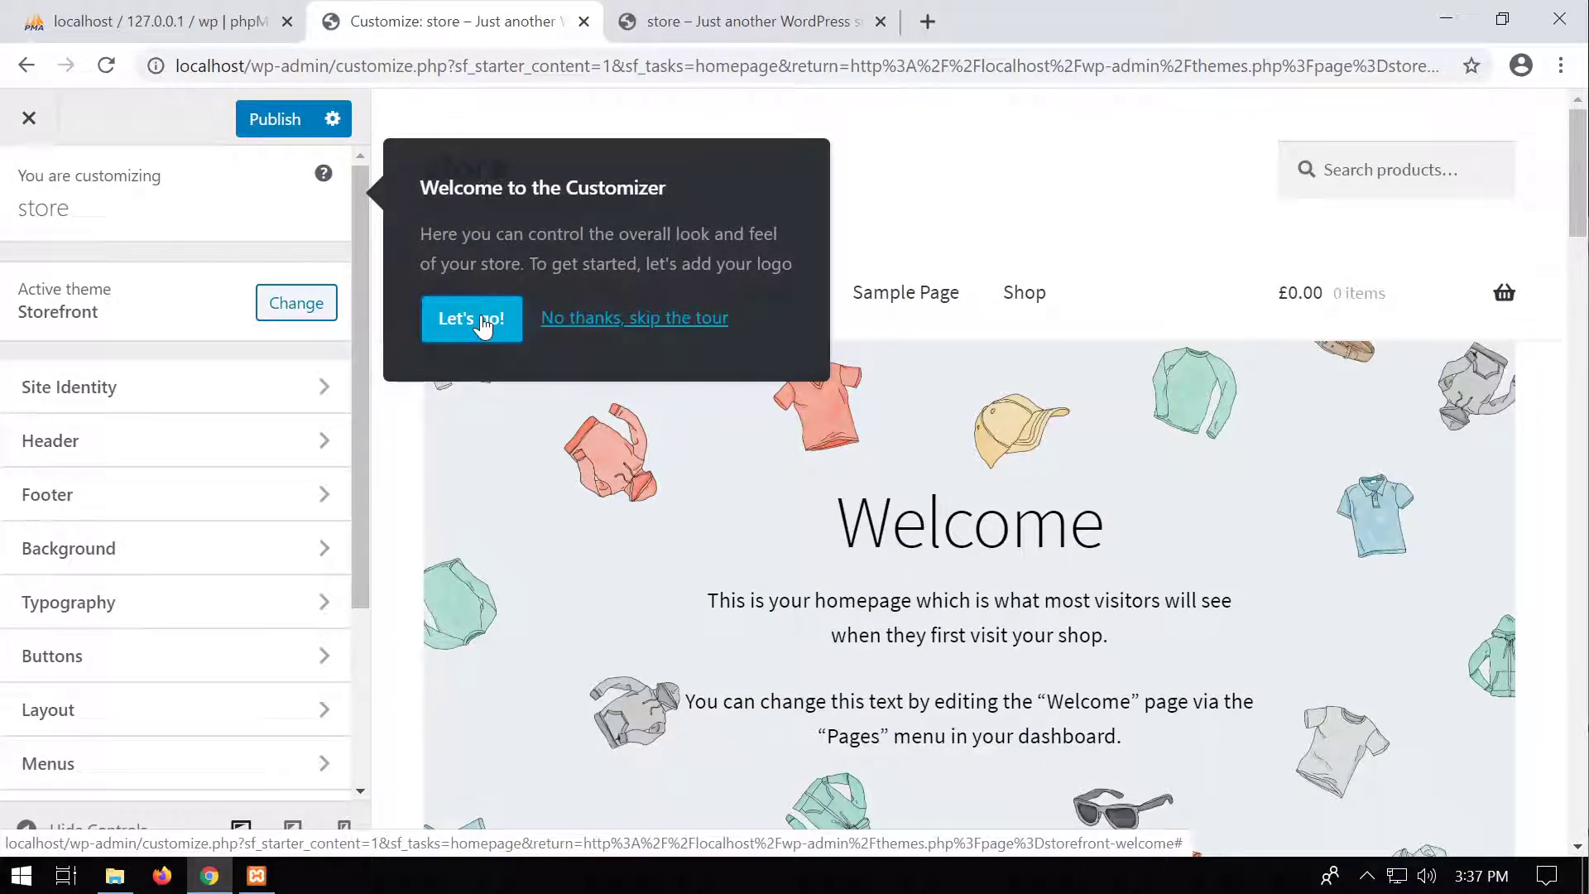
{"action": "left_click", "coordinate": [649, 323]}
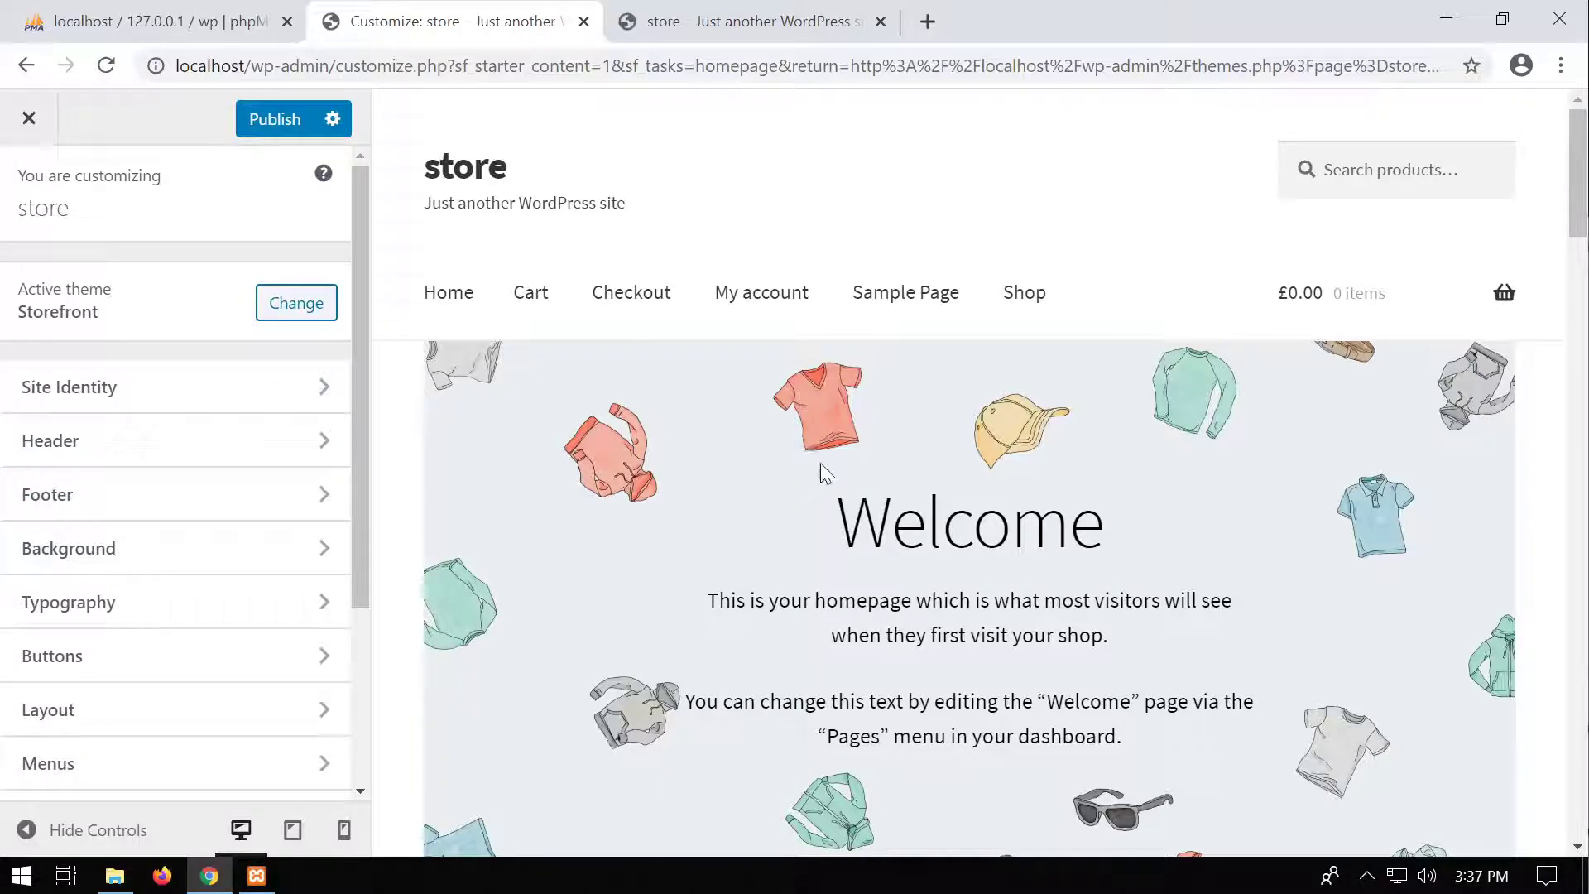
{"action": "scroll", "coordinate": [825, 472], "scroll_direction": "down", "scroll_amount": 3}
{"action": "scroll", "coordinate": [828, 476], "scroll_direction": "down", "scroll_amount": 10}
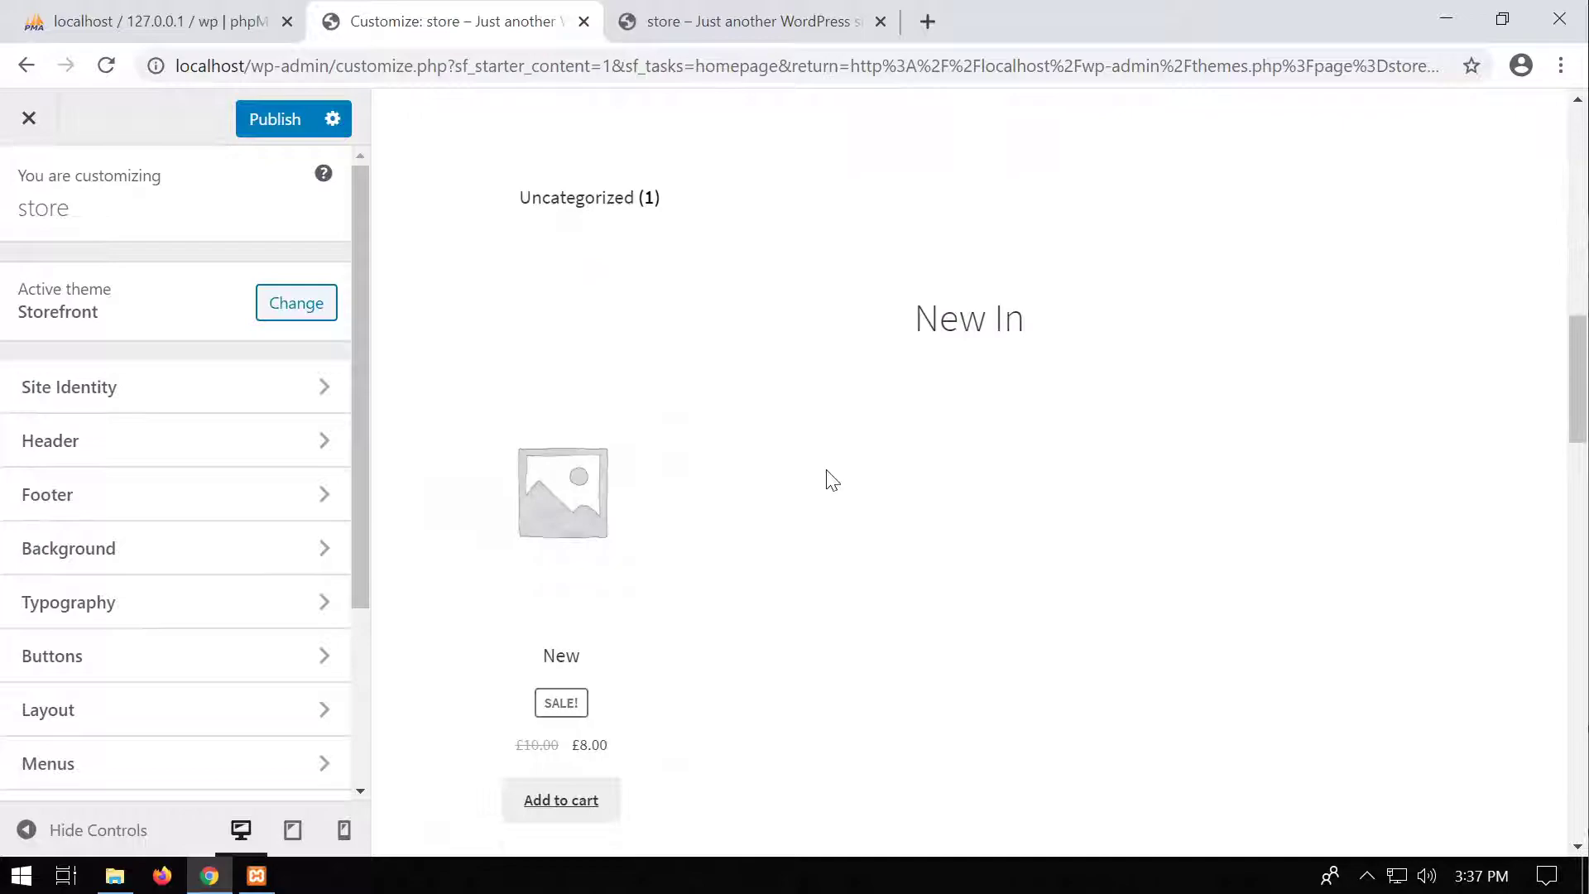
{"action": "scroll", "coordinate": [828, 472], "scroll_direction": "up", "scroll_amount": 13}
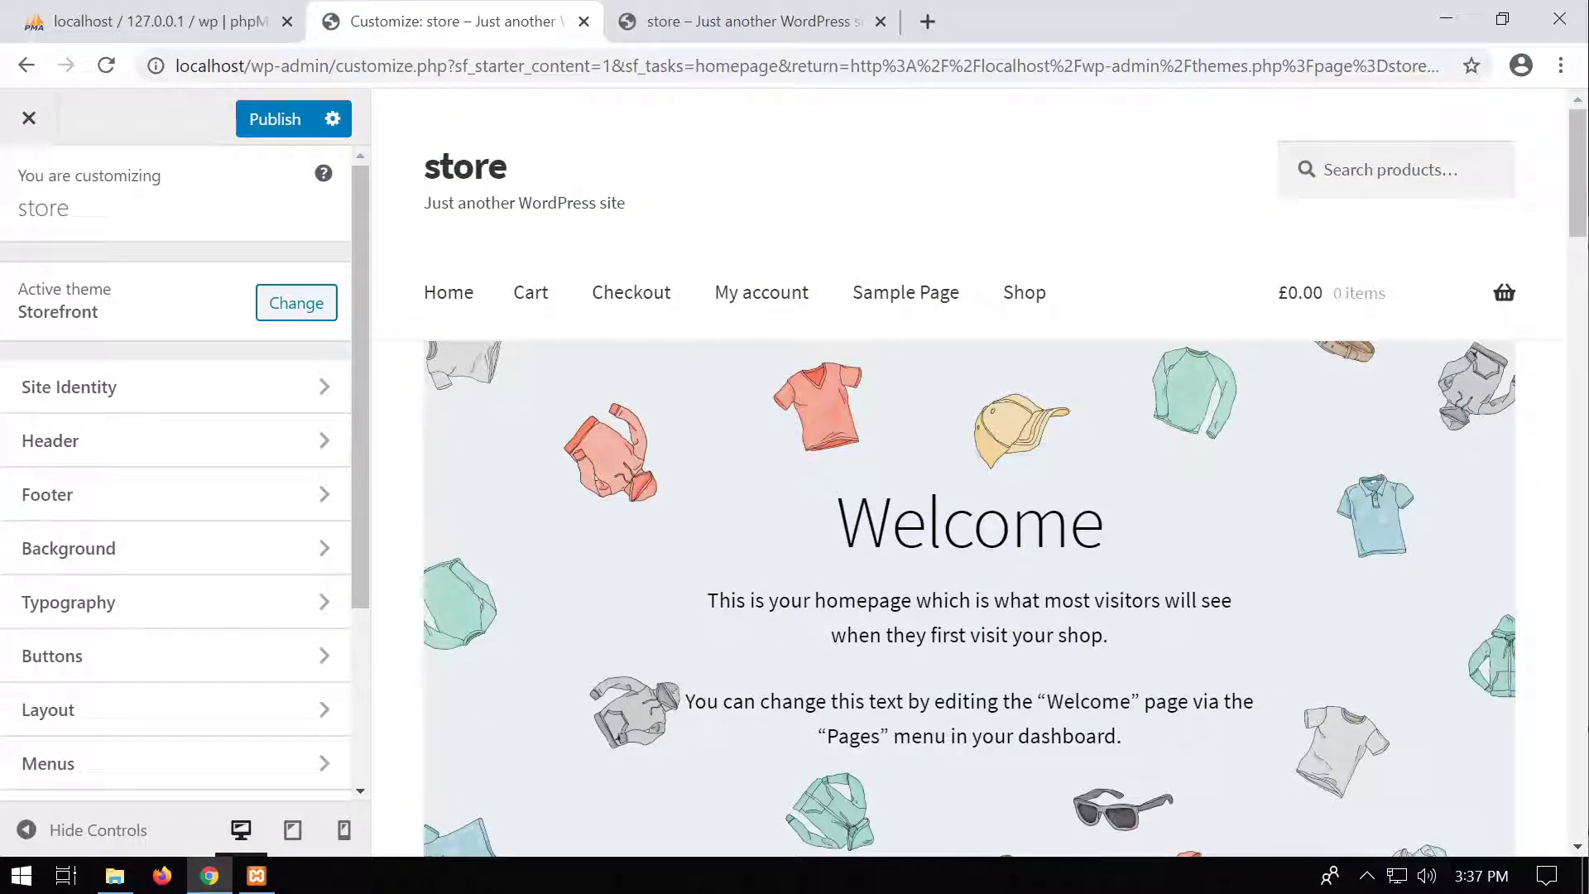
{"action": "left_click", "coordinate": [282, 114]}
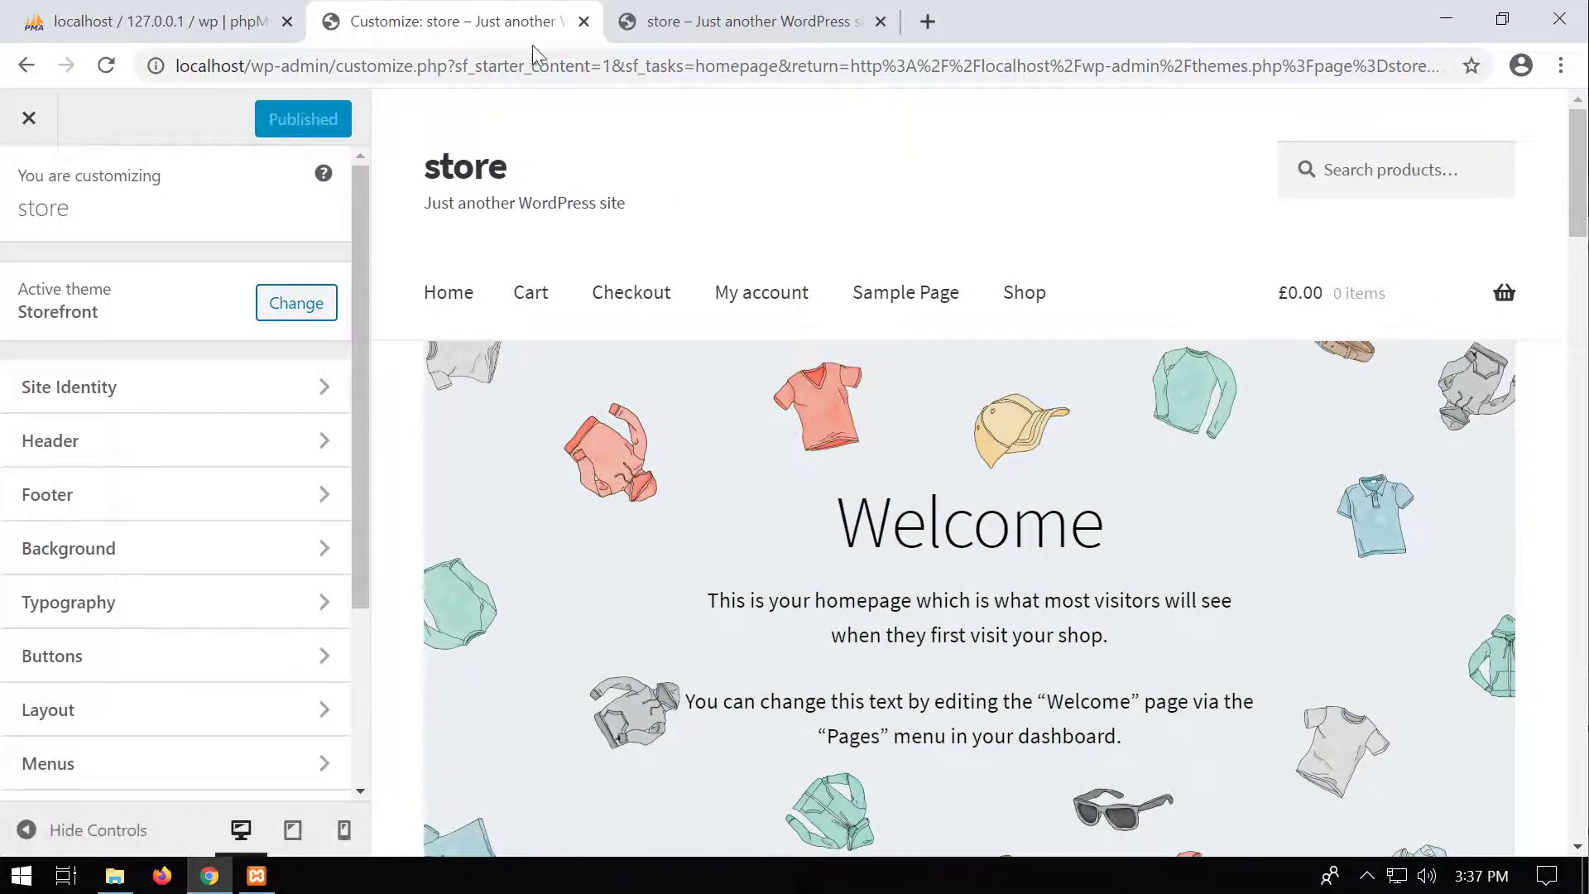
Step: Reload the live store to confirm the Welcome homepage, then close the Customizer
{"action": "left_click", "coordinate": [717, 25]}
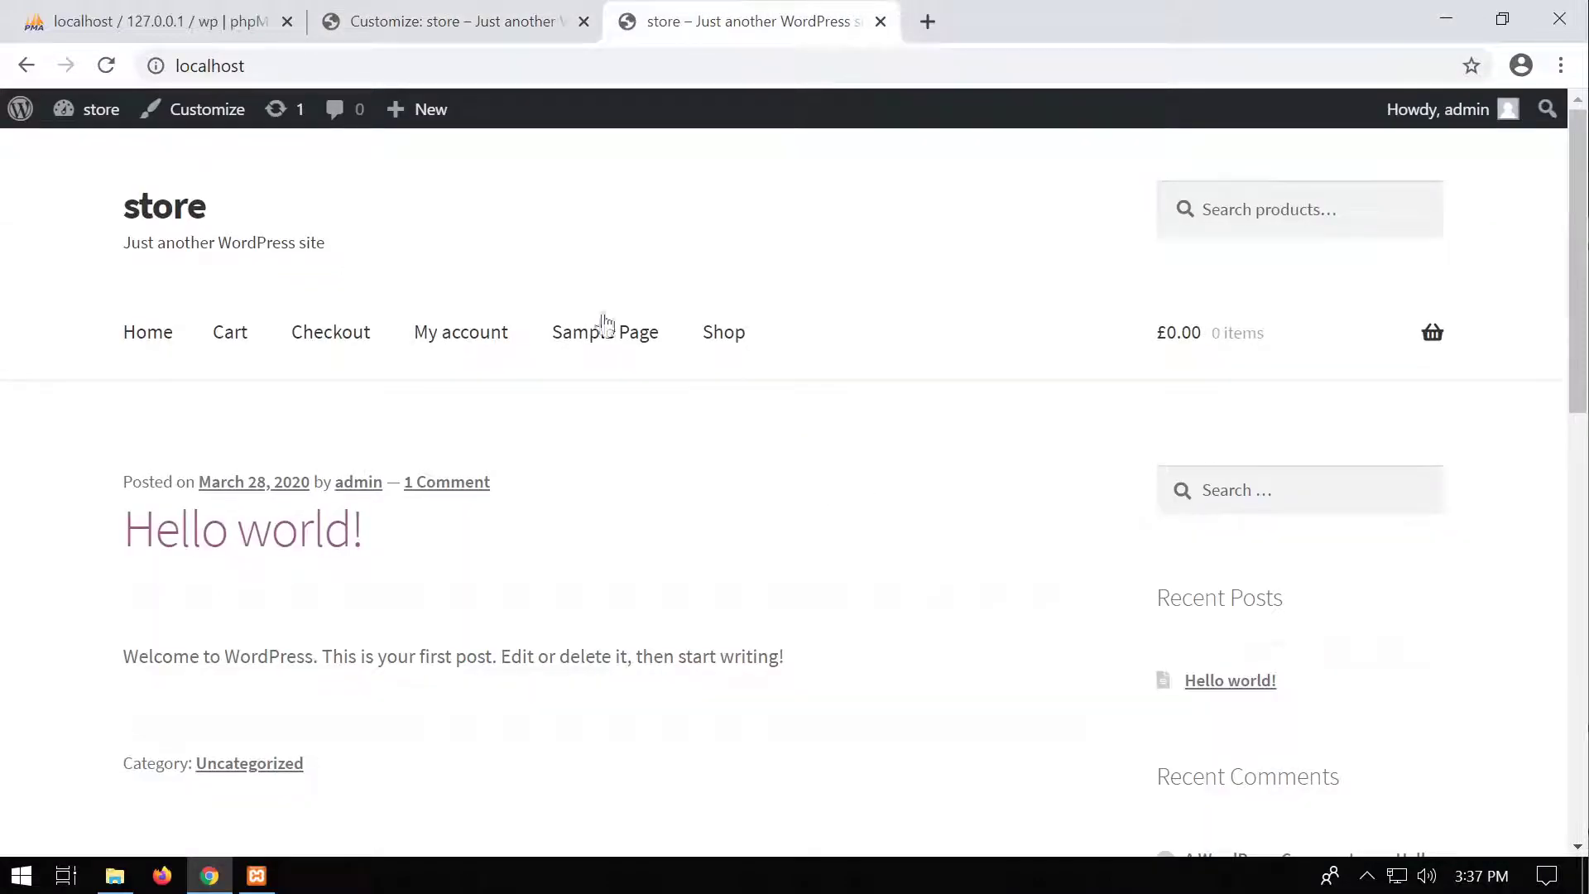
{"action": "left_click", "coordinate": [106, 66]}
{"action": "scroll", "coordinate": [787, 484], "scroll_direction": "down", "scroll_amount": 6}
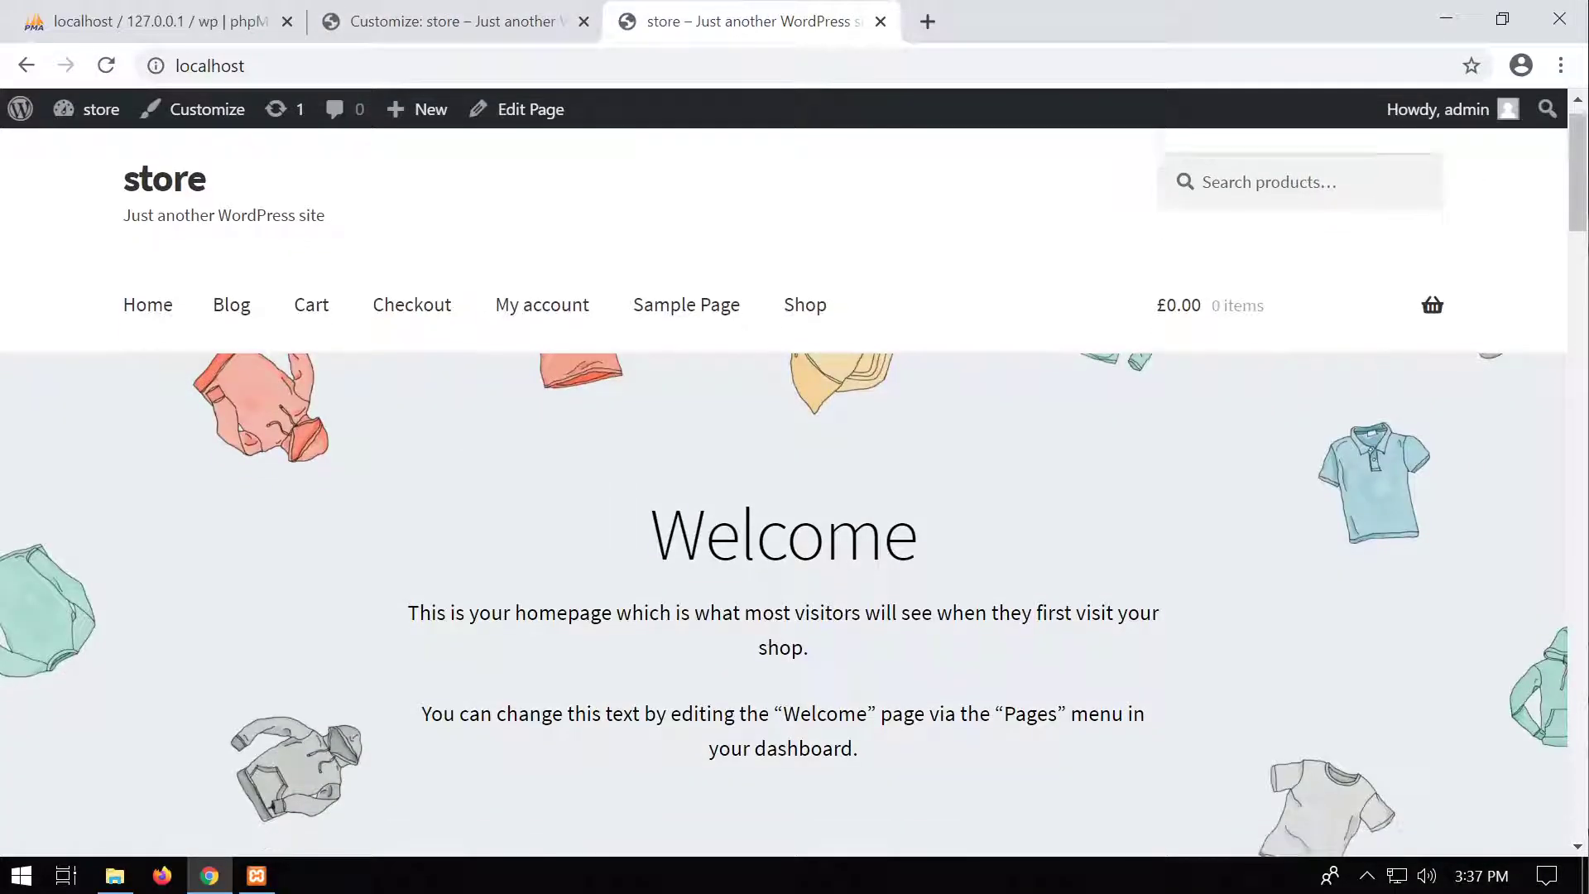
{"action": "scroll", "coordinate": [786, 484], "scroll_direction": "up", "scroll_amount": 6}
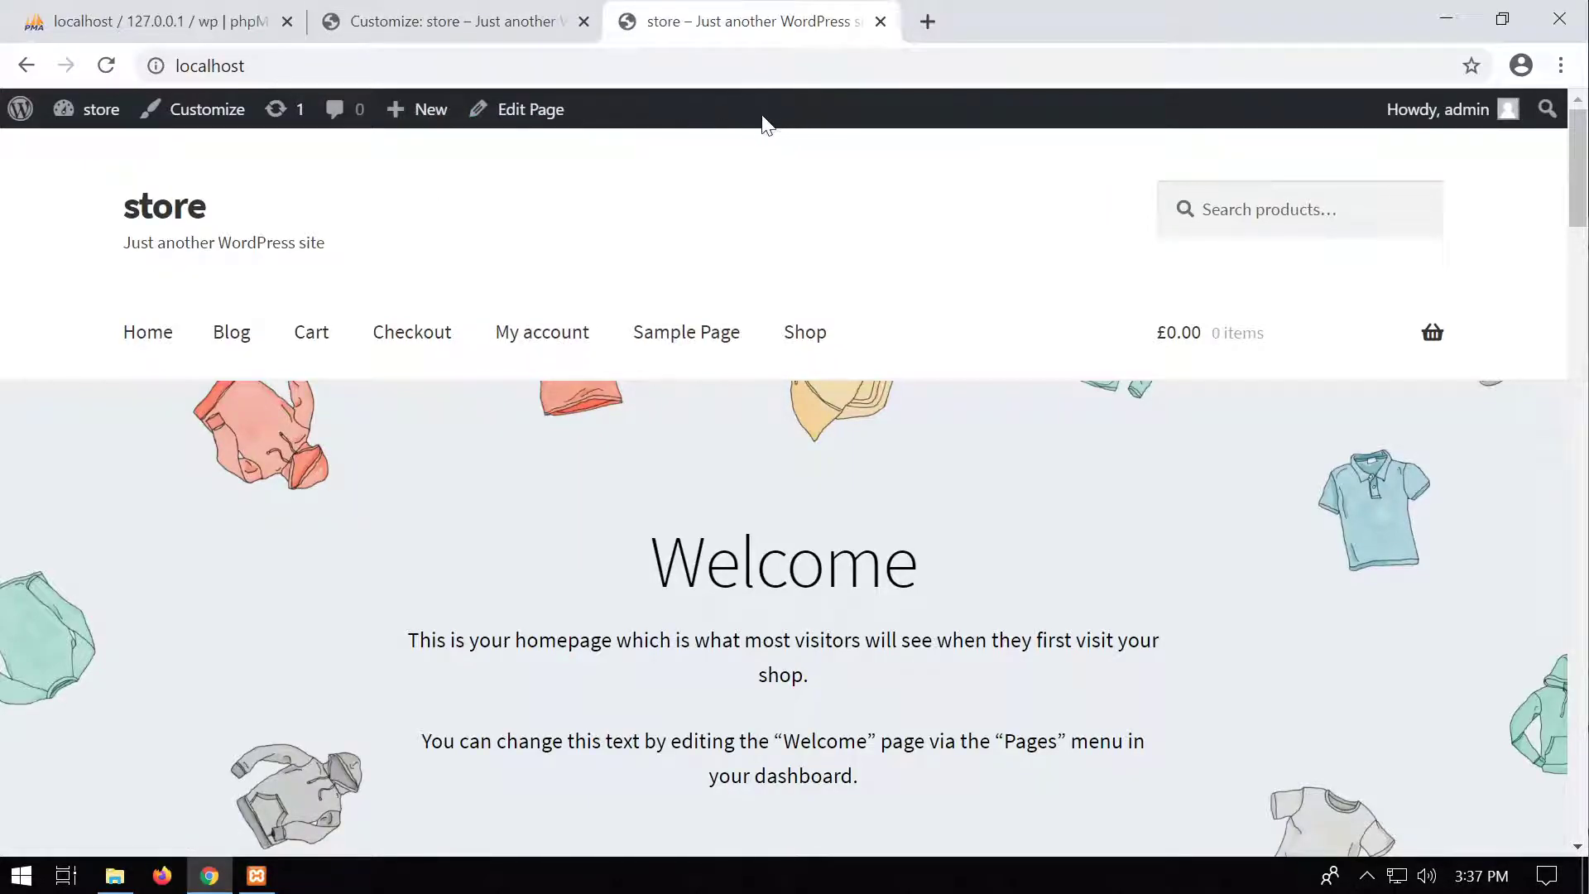
{"action": "left_click", "coordinate": [463, 22]}
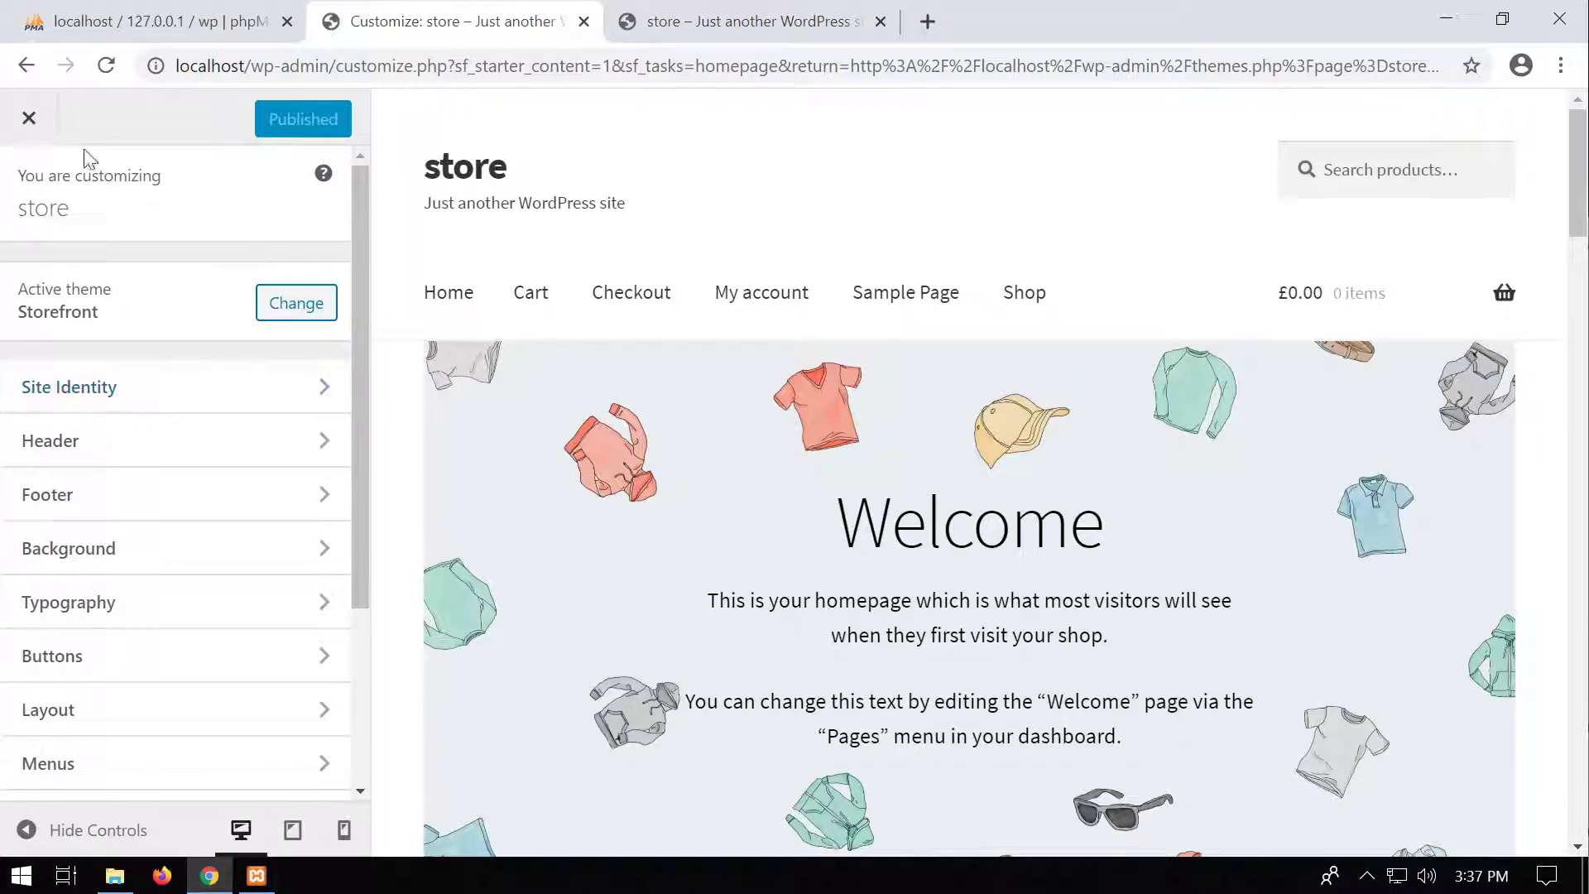
{"action": "left_click", "coordinate": [30, 120]}
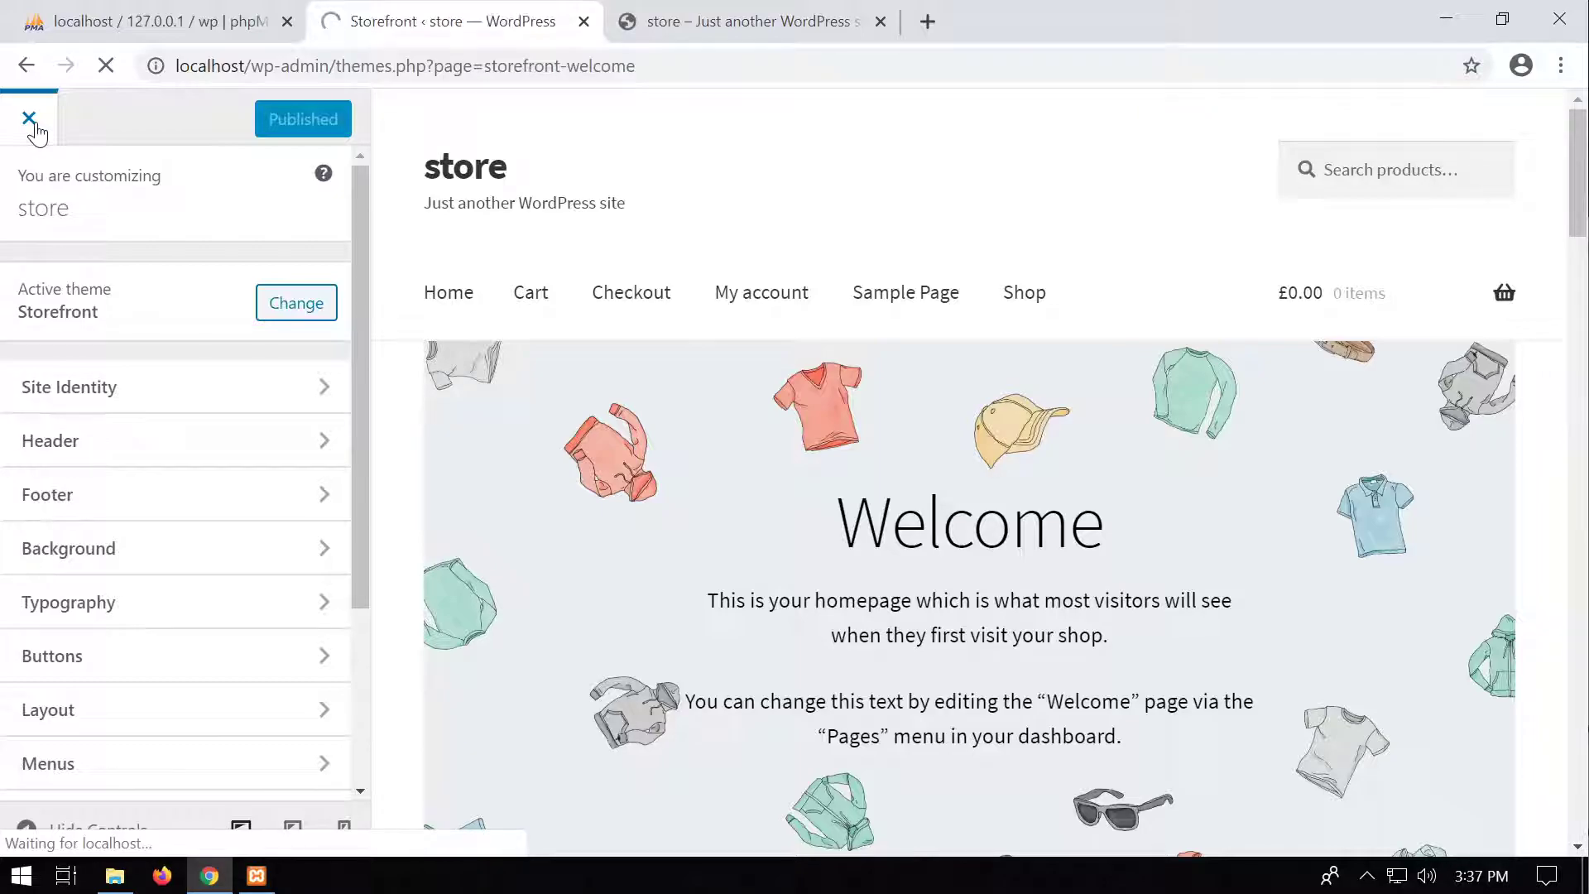
Step: Turn off 'Show Toolbar when viewing site' in the admin user's profile and save it
{"action": "scroll", "coordinate": [153, 372], "scroll_direction": "down", "scroll_amount": 6}
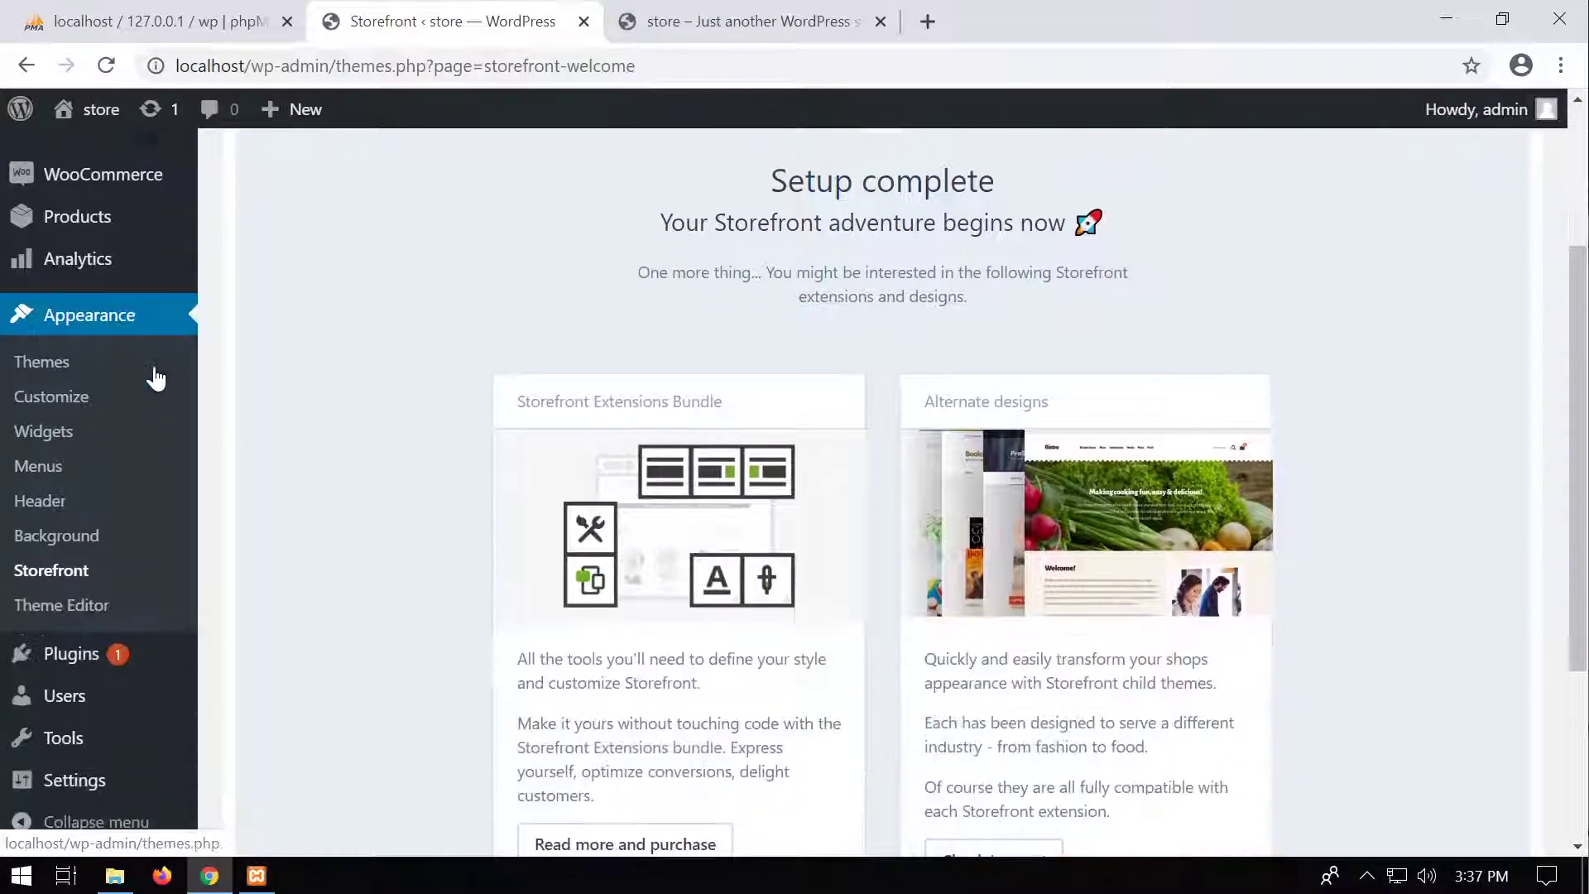
{"action": "left_click", "coordinate": [75, 702]}
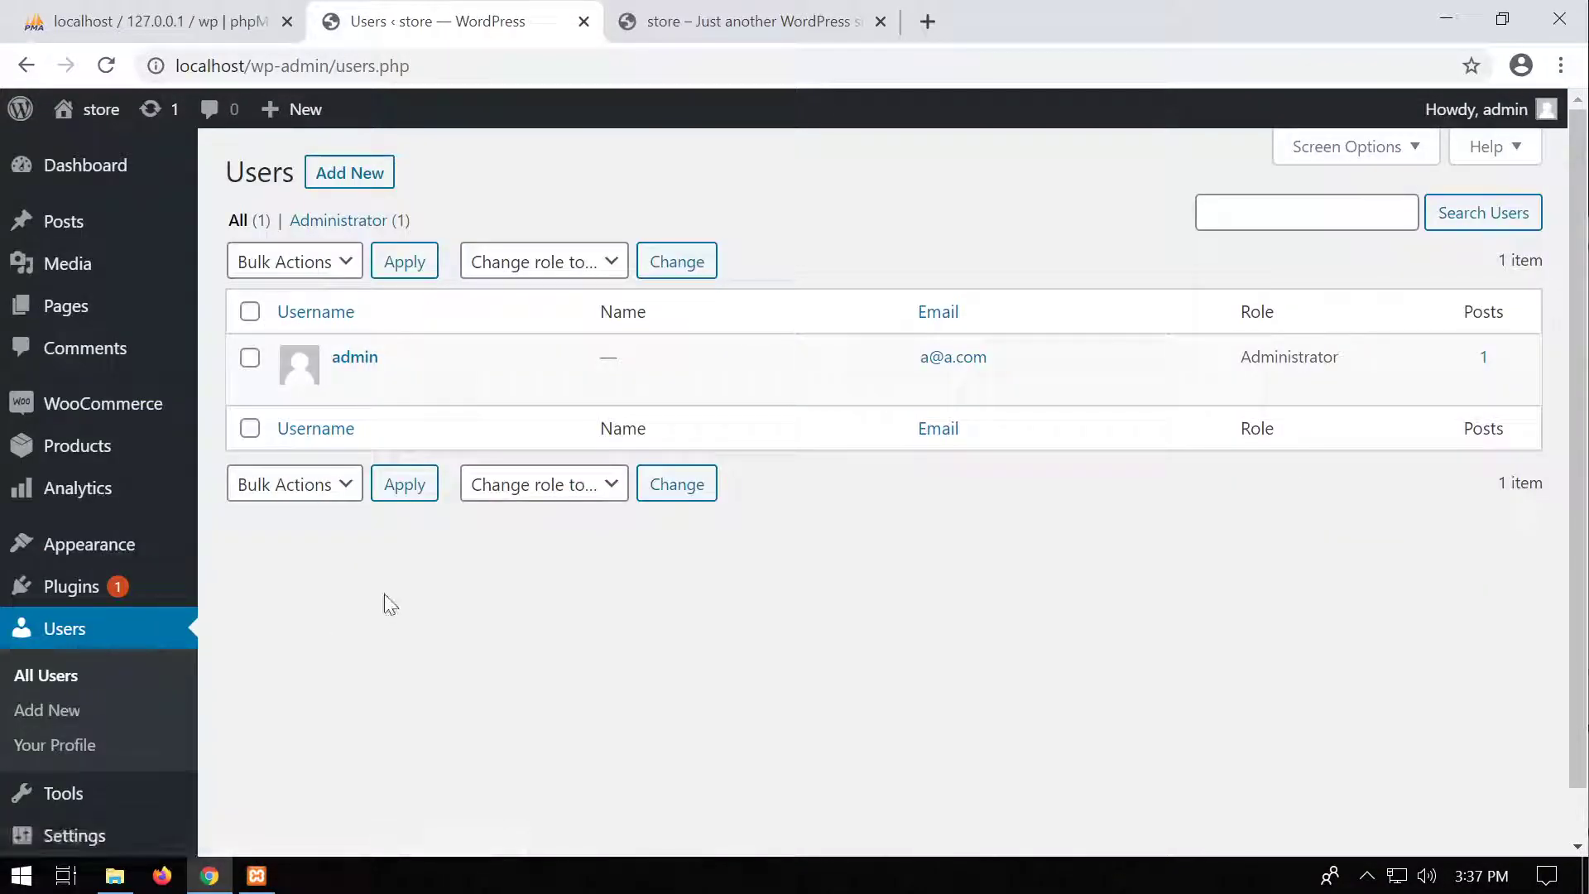
{"action": "left_click", "coordinate": [346, 384]}
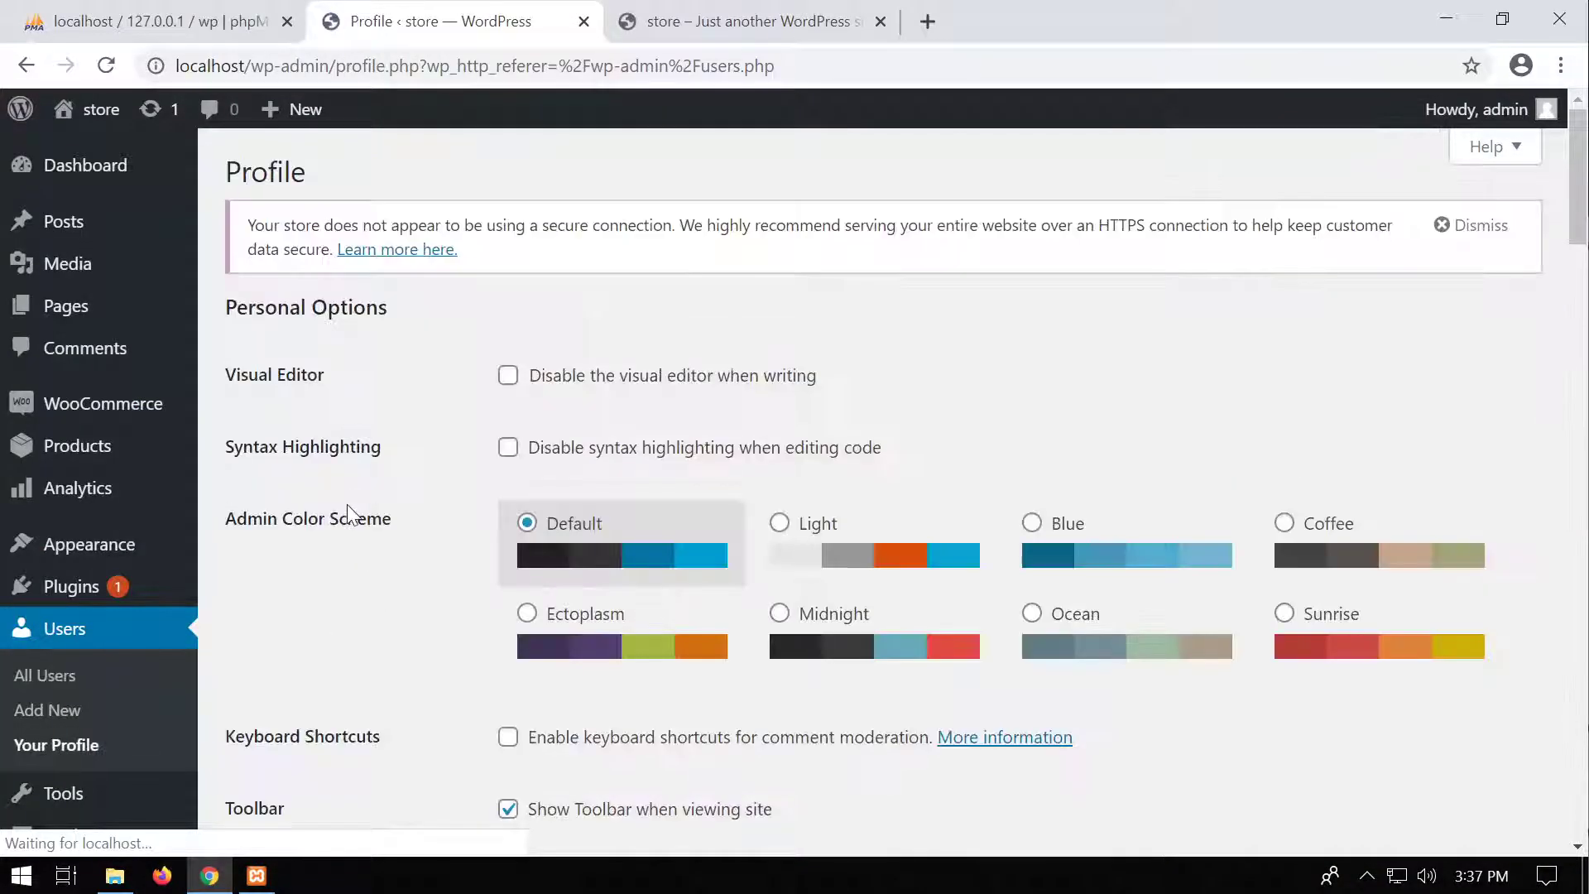
{"action": "scroll", "coordinate": [346, 505], "scroll_direction": "down", "scroll_amount": 3}
{"action": "scroll", "coordinate": [509, 579], "scroll_direction": "down", "scroll_amount": 20}
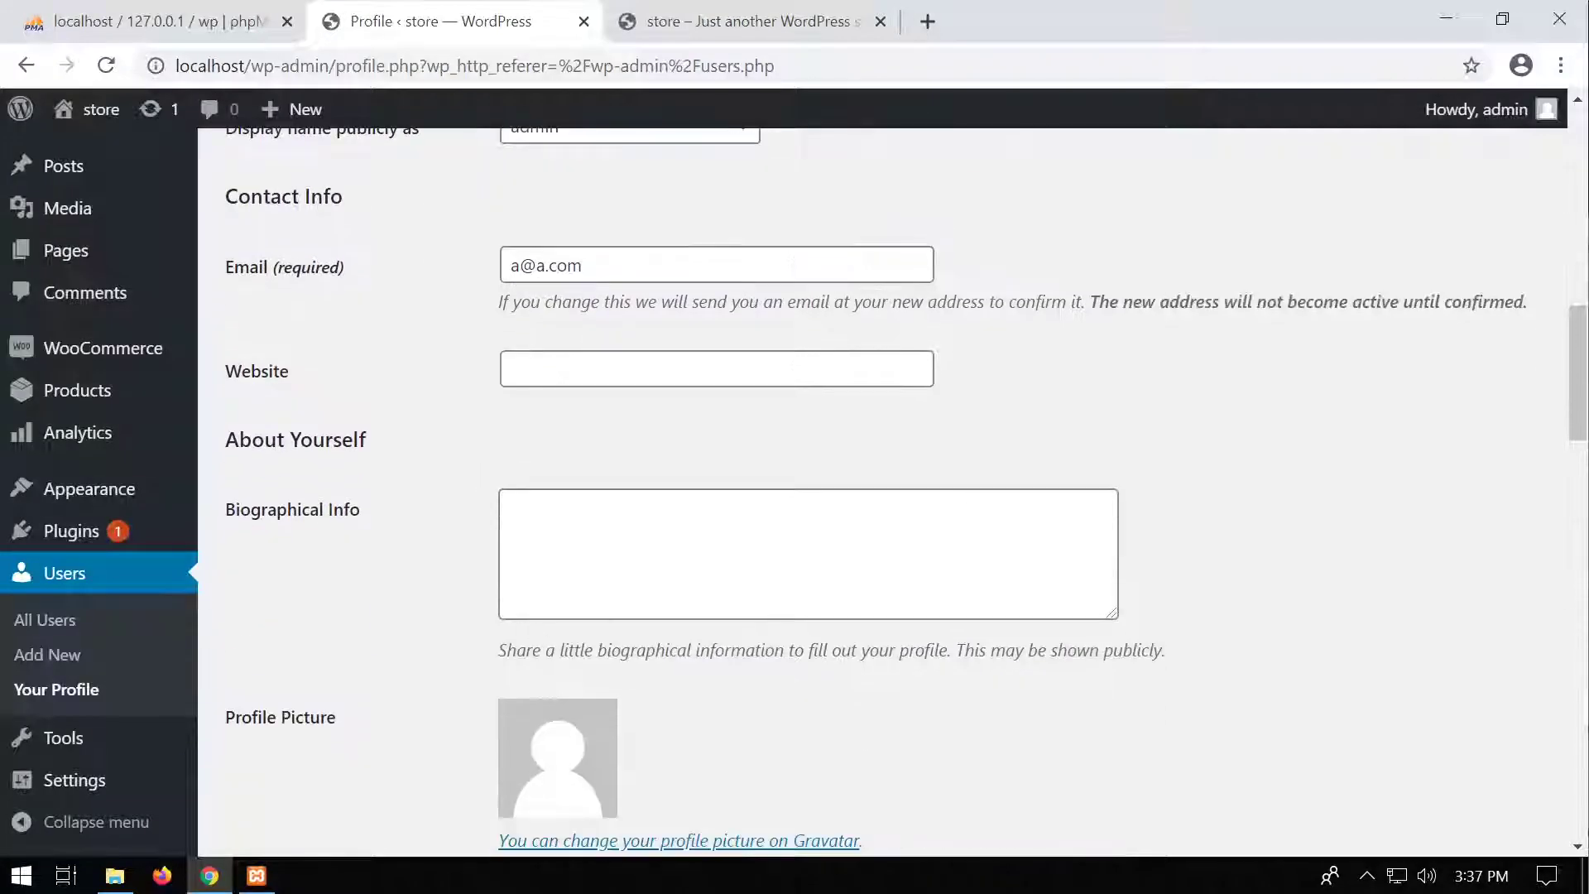
{"action": "scroll", "coordinate": [461, 718], "scroll_direction": "down", "scroll_amount": 7}
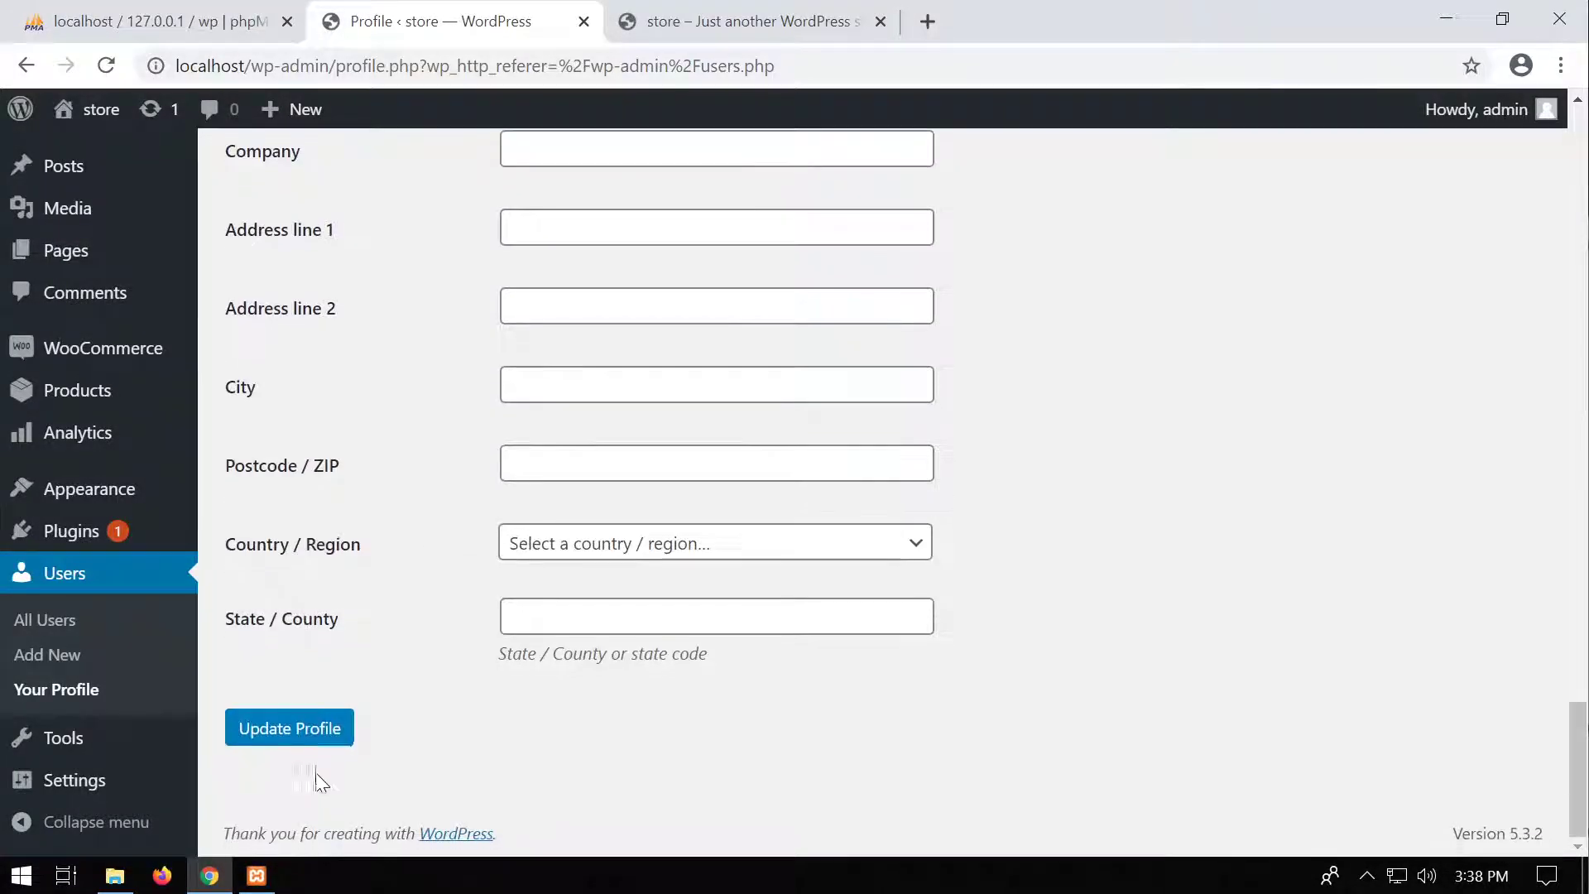
{"action": "left_click", "coordinate": [314, 727]}
Step: Reload the live store to confirm the admin toolbar is gone, then return to the profile
{"action": "left_click", "coordinate": [684, 25]}
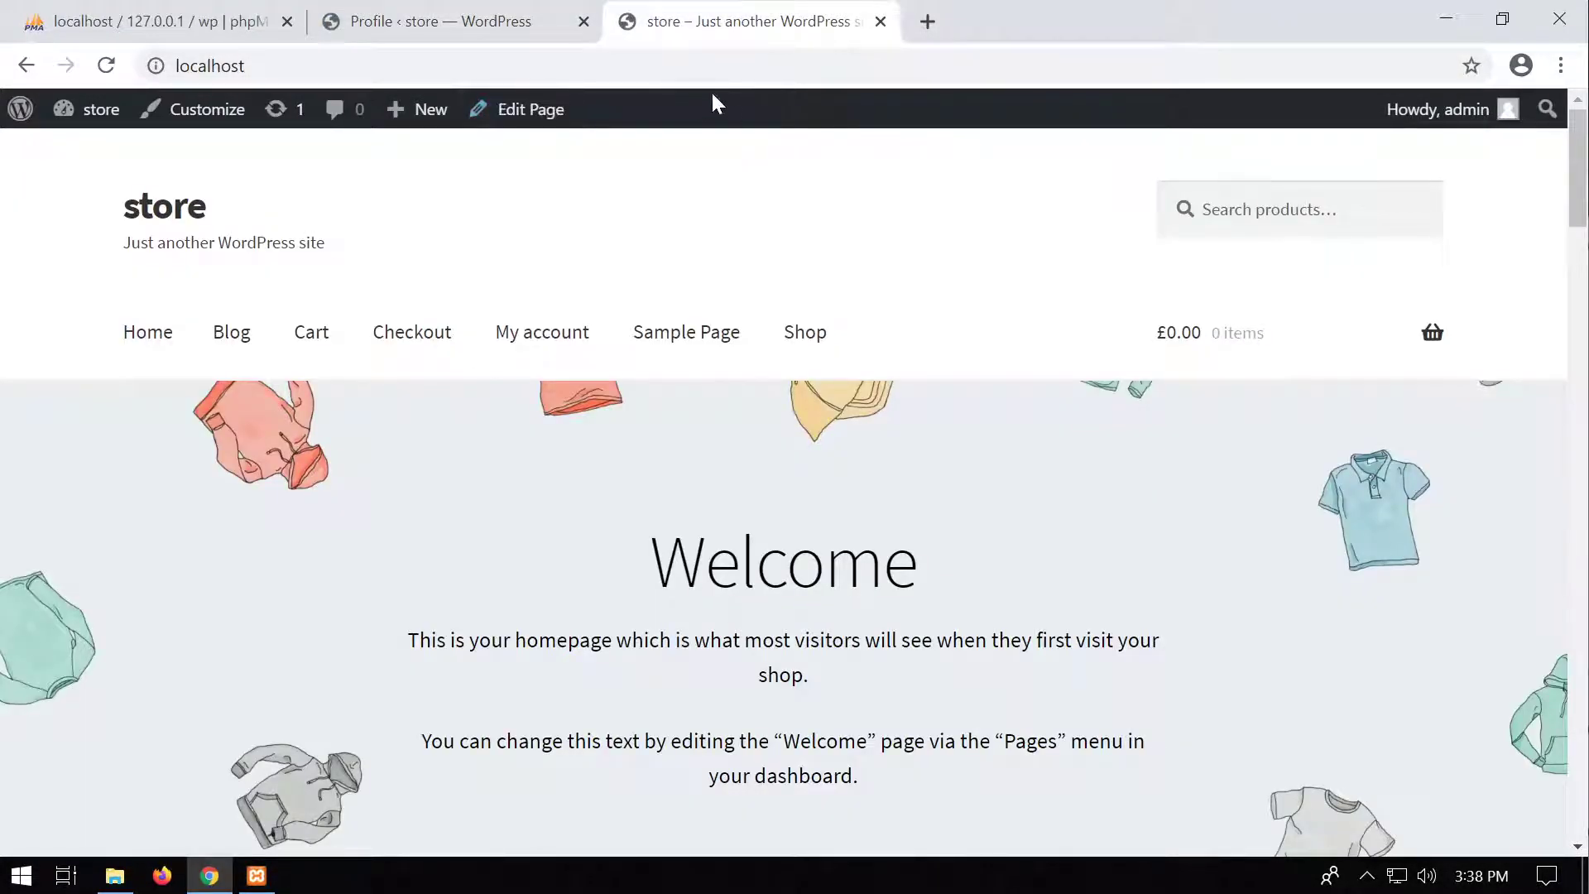
{"action": "key", "text": "F5"}
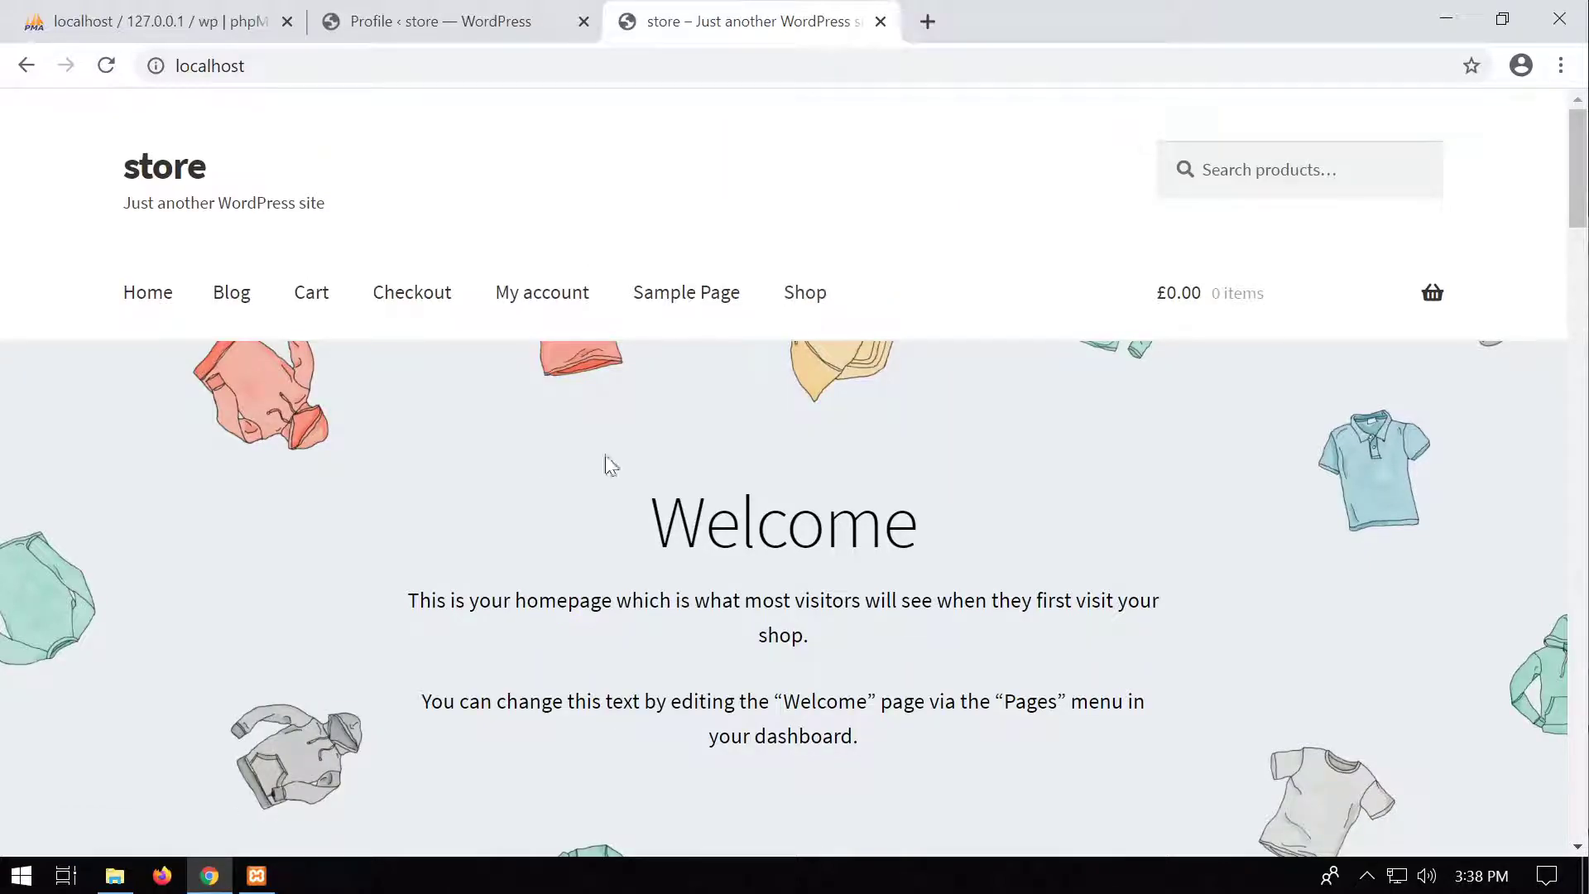
{"action": "scroll", "coordinate": [660, 404], "scroll_direction": "down", "scroll_amount": 15}
{"action": "scroll", "coordinate": [667, 409], "scroll_direction": "up", "scroll_amount": 15}
{"action": "left_click", "coordinate": [452, 29]}
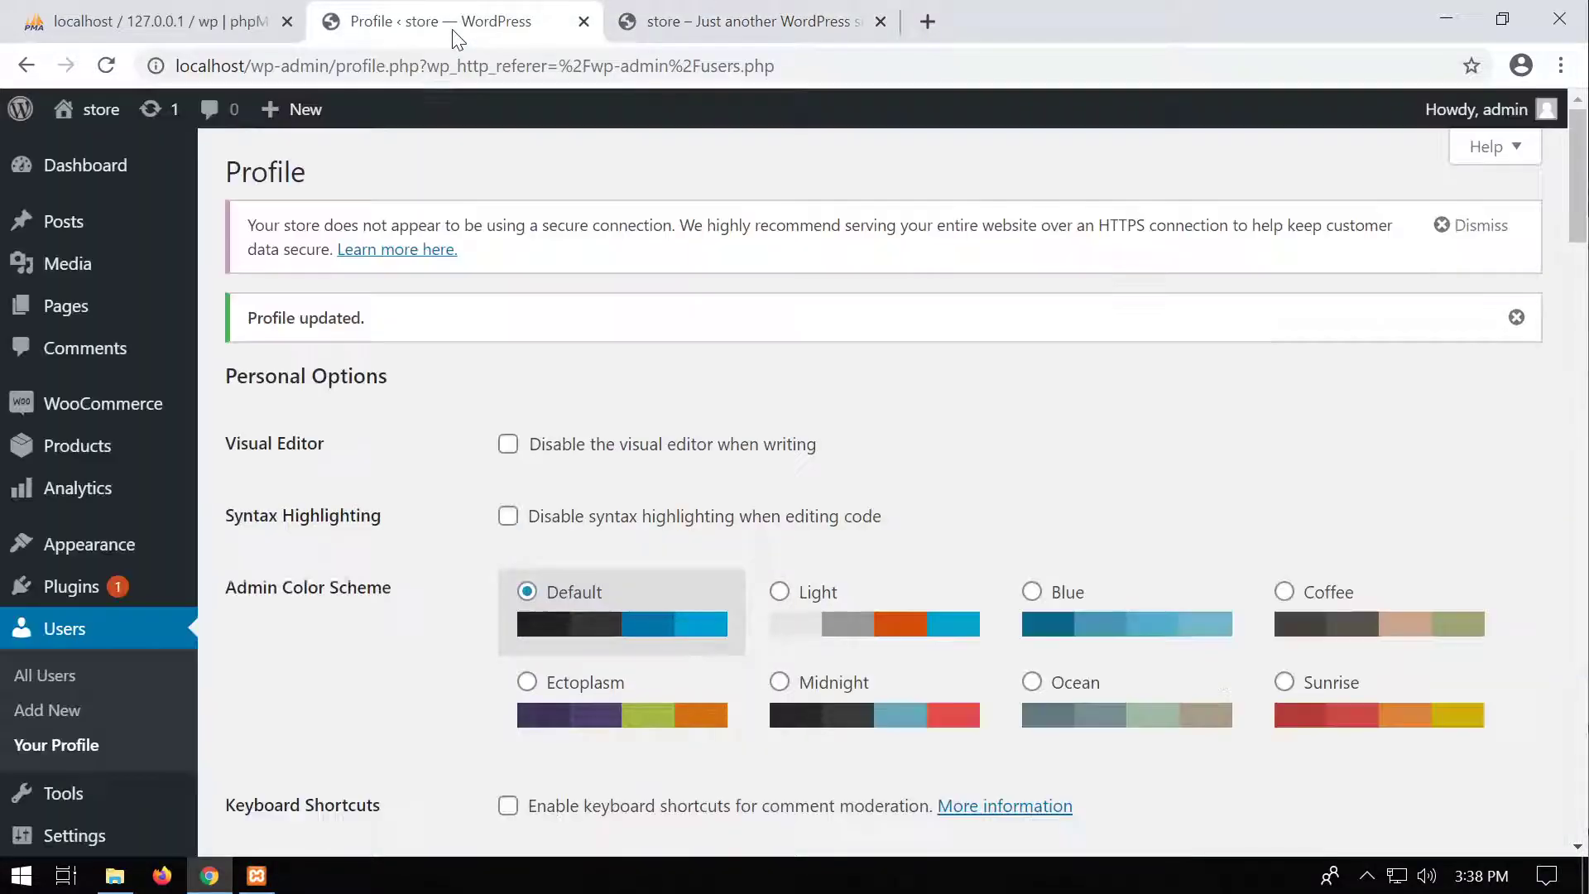
Step: From the Dashboard, launch Appearance > Customize to preview the Storefront homepage
{"action": "left_click", "coordinate": [95, 174]}
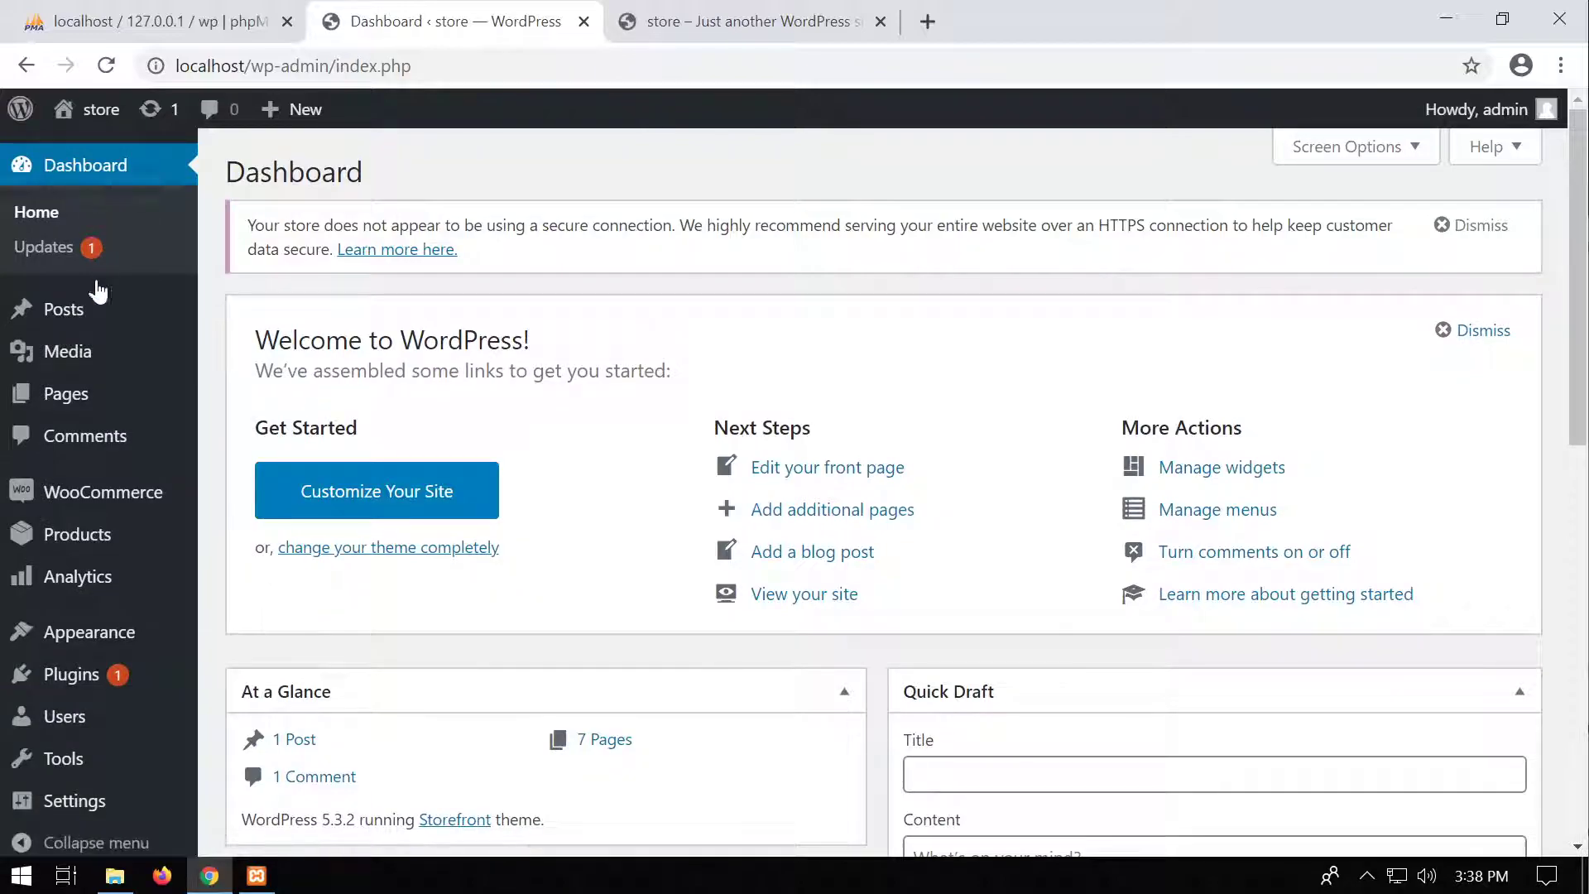
{"action": "mouse_move", "coordinate": [95, 643]}
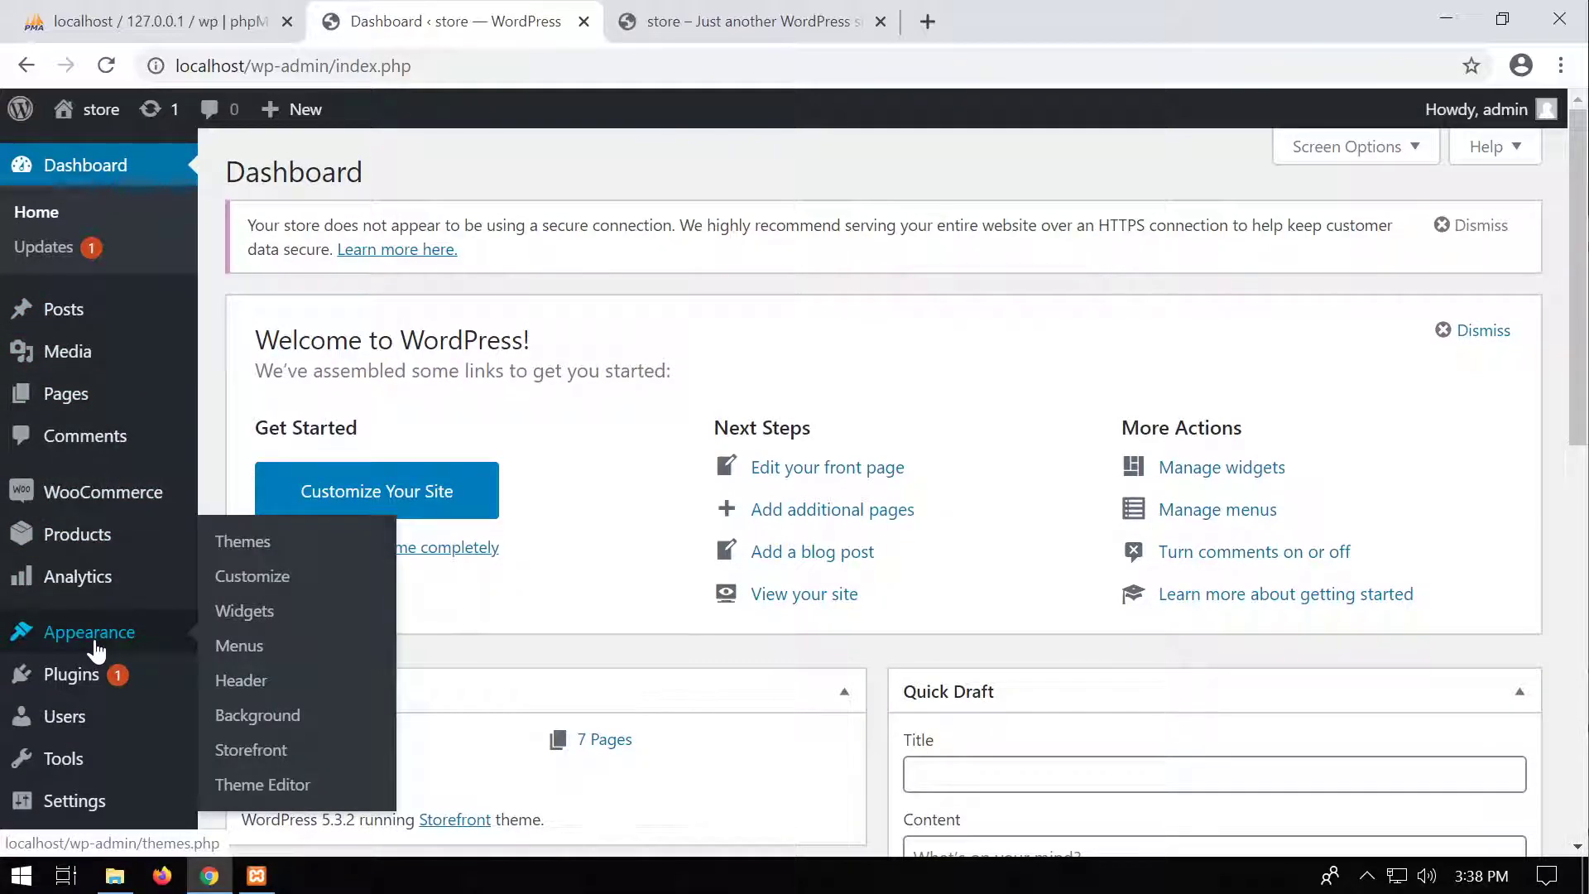
{"action": "left_click", "coordinate": [254, 576]}
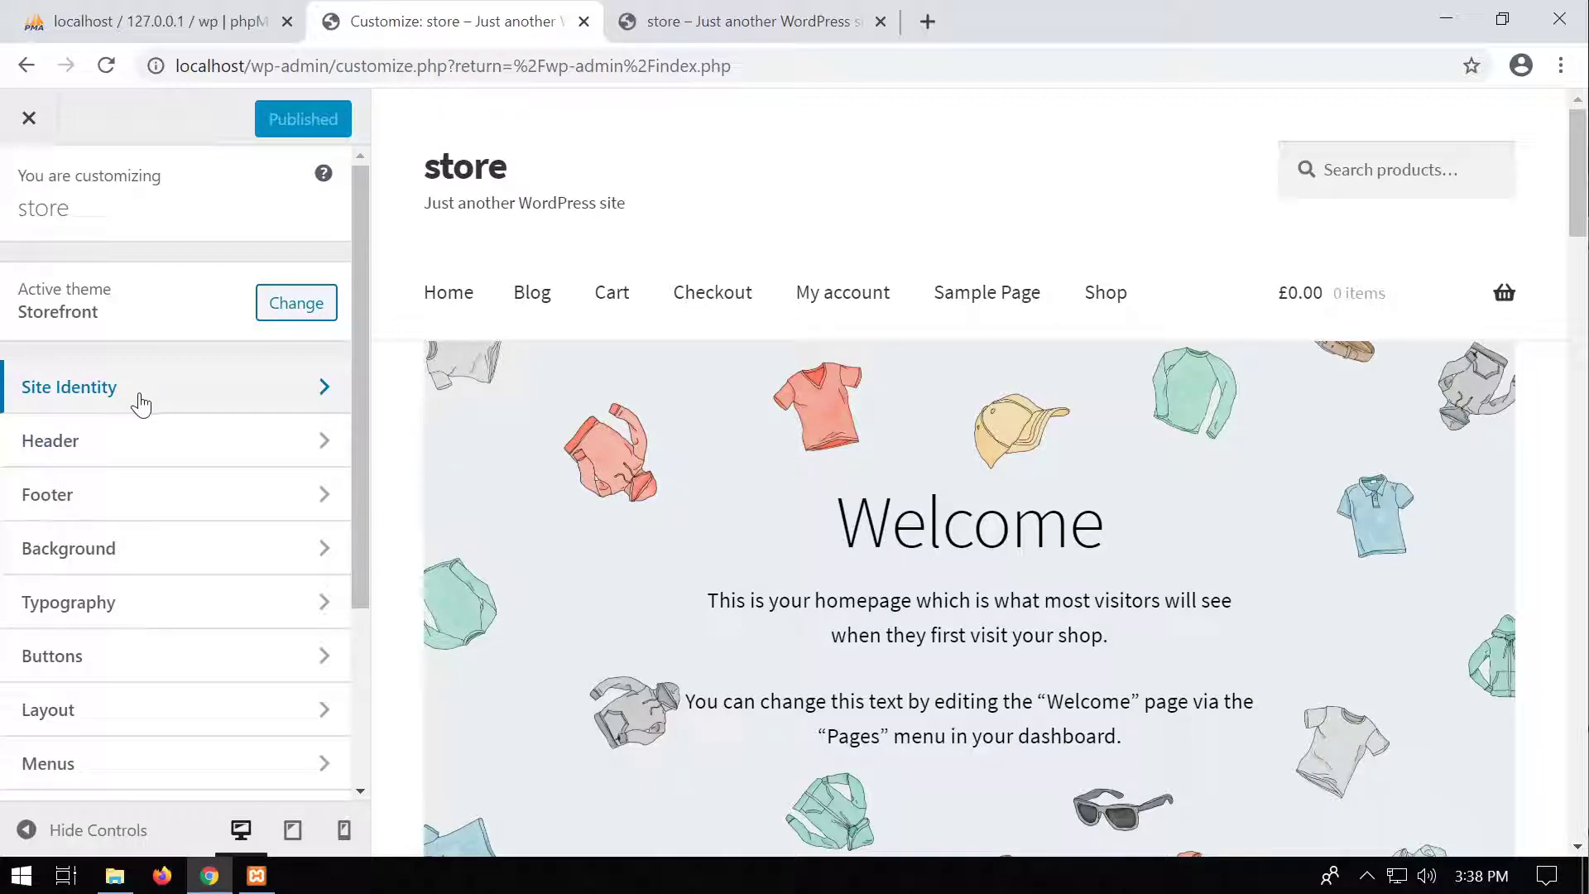
{"action": "left_click_drag", "start_coordinate": [365, 433], "coordinate": [379, 667]}
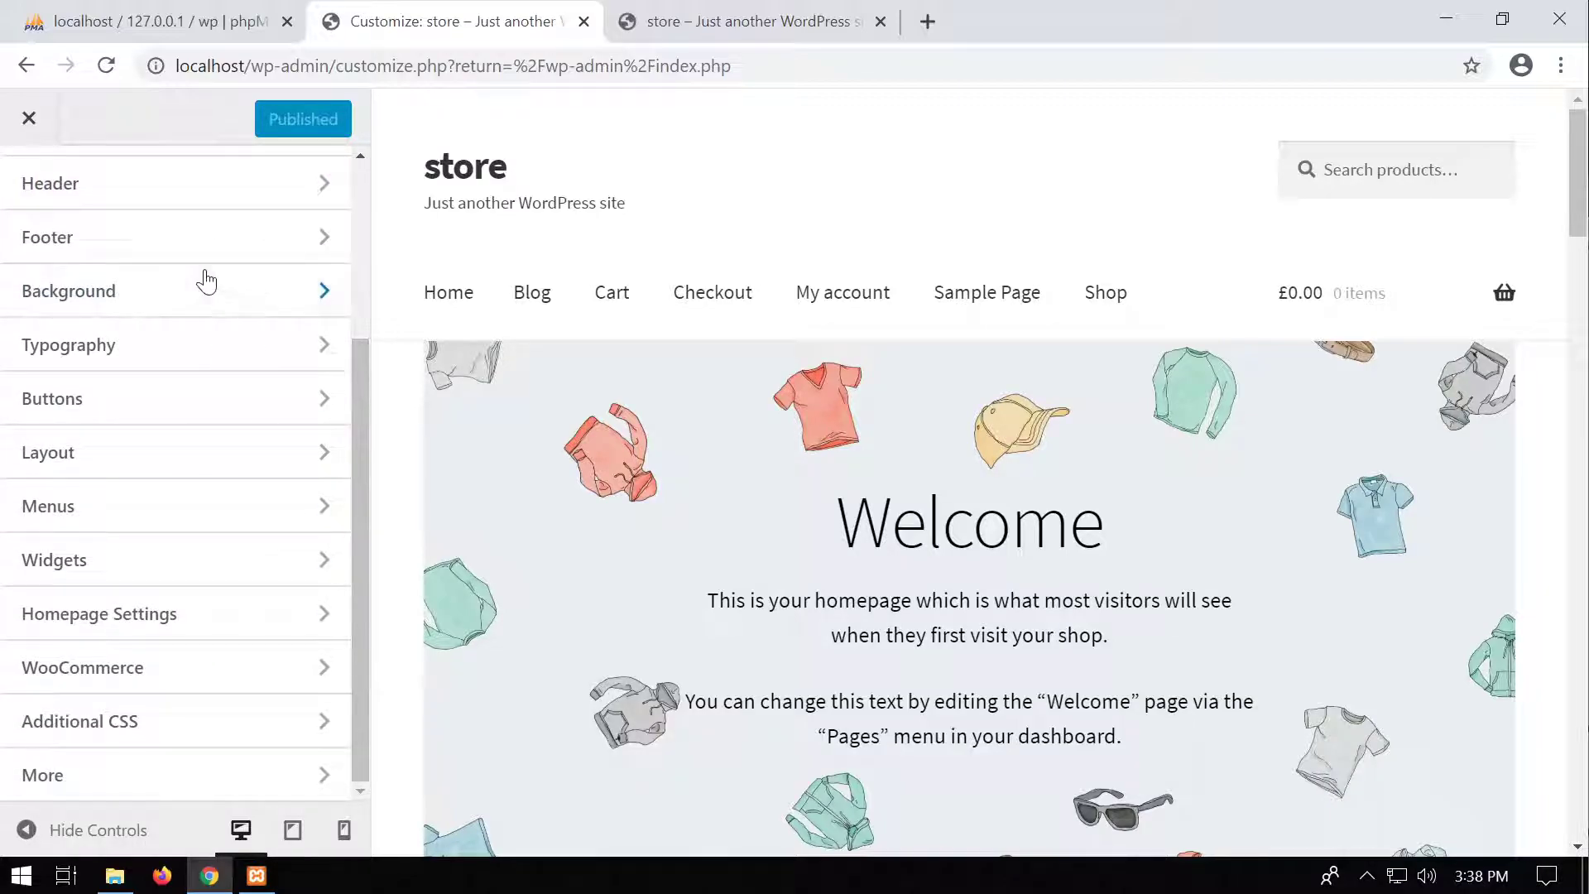
{"action": "left_click_drag", "start_coordinate": [357, 530], "coordinate": [347, 328]}
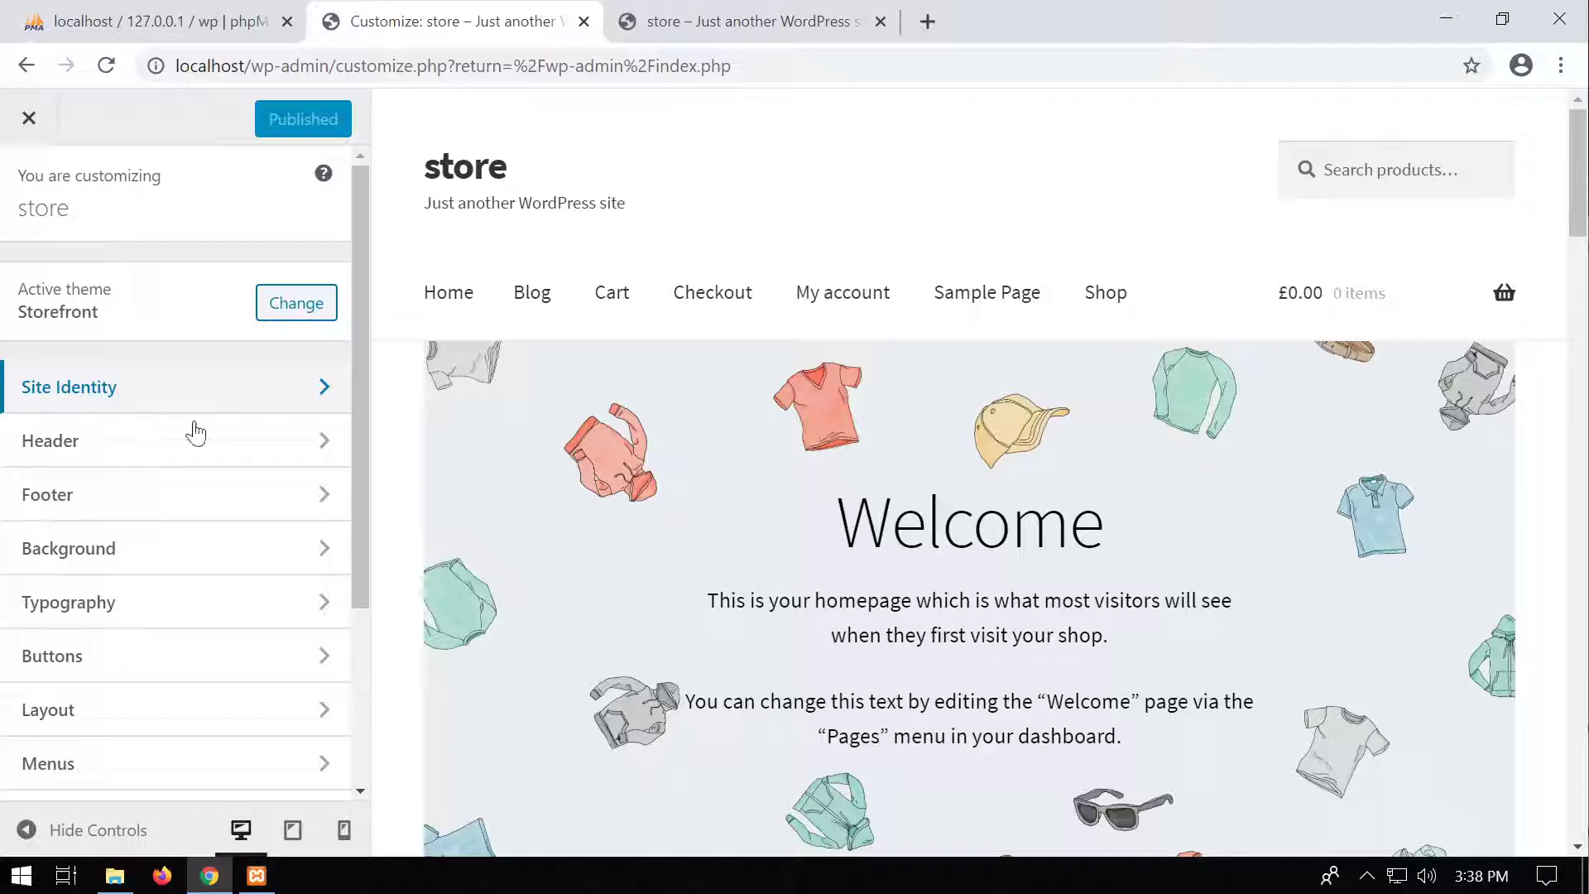
Step: In Site Identity, change the Site Title to 'Sock' and the Tagline to 'Socks only'
{"action": "left_click", "coordinate": [325, 391]}
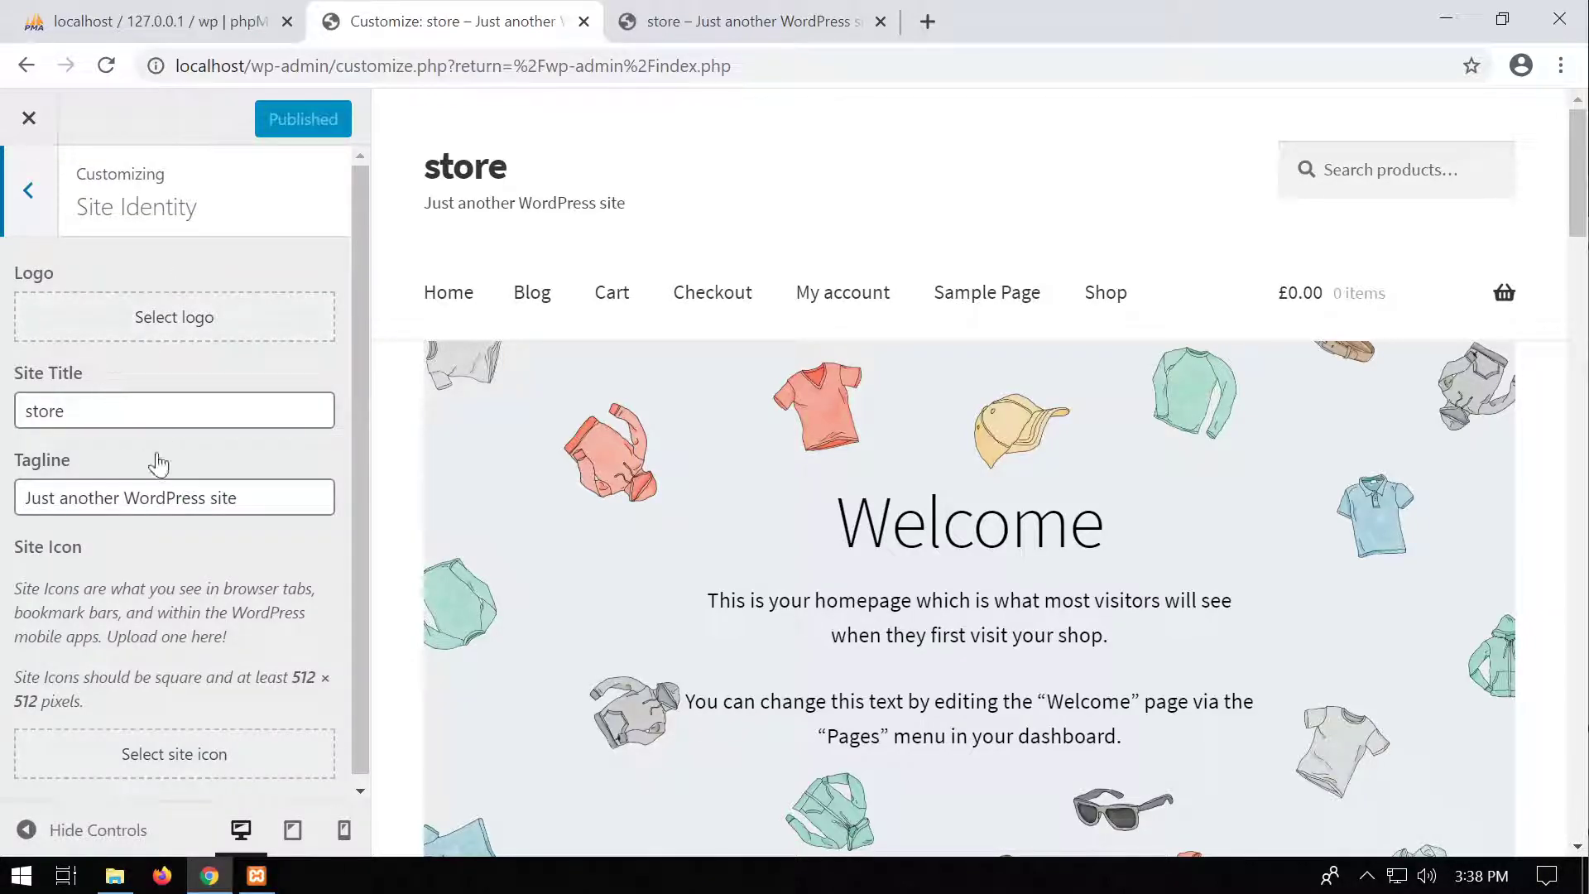
{"action": "left_click_drag", "start_coordinate": [74, 411], "coordinate": [6, 418]}
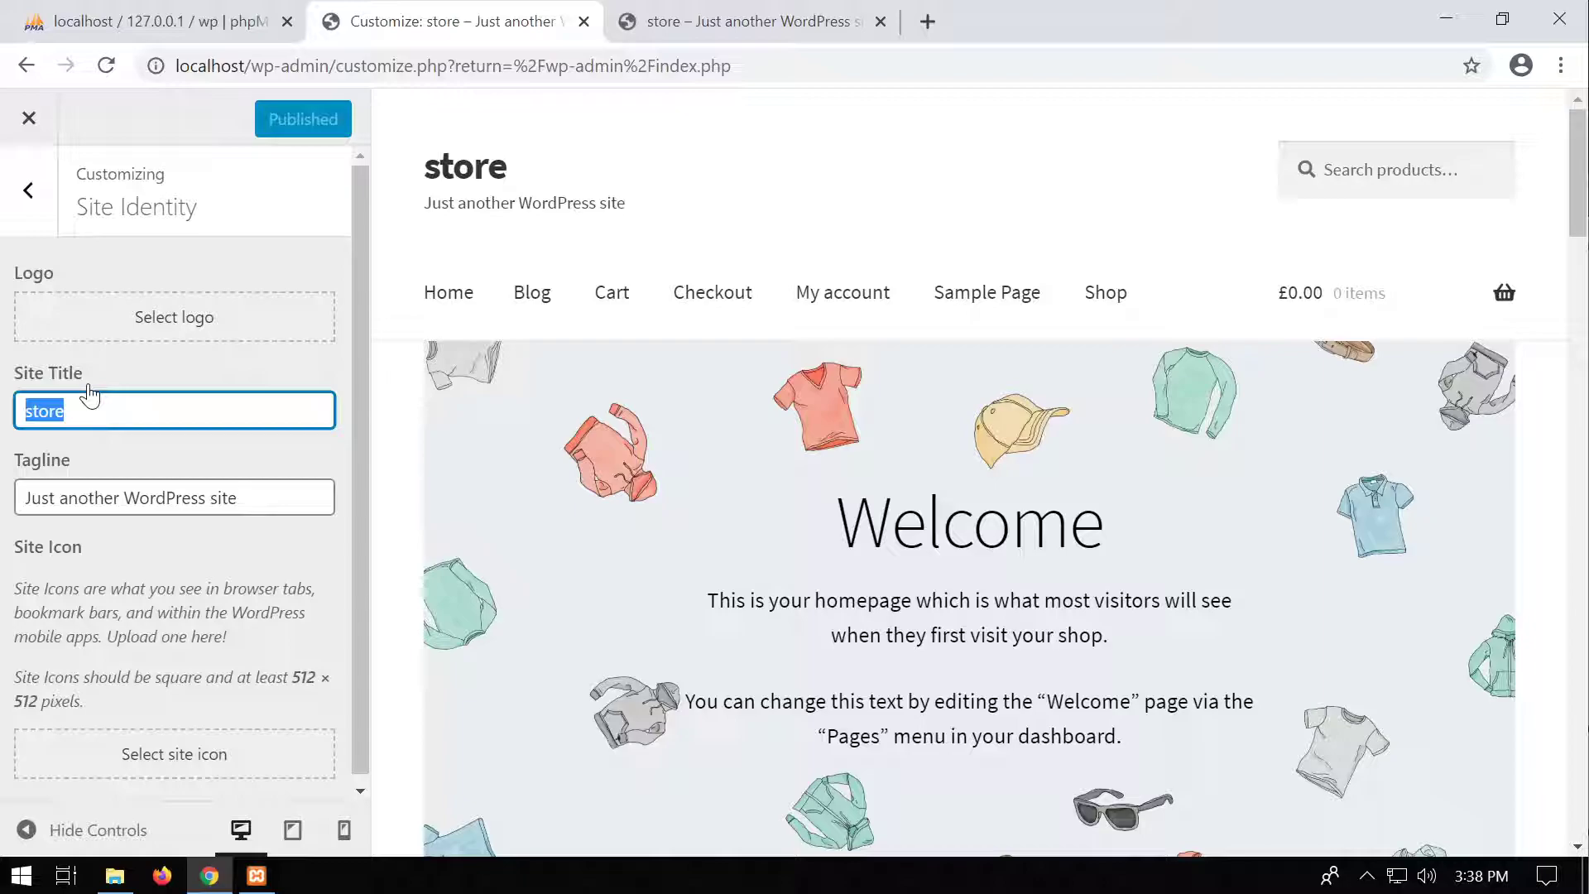
{"action": "type", "text": "Sock"}
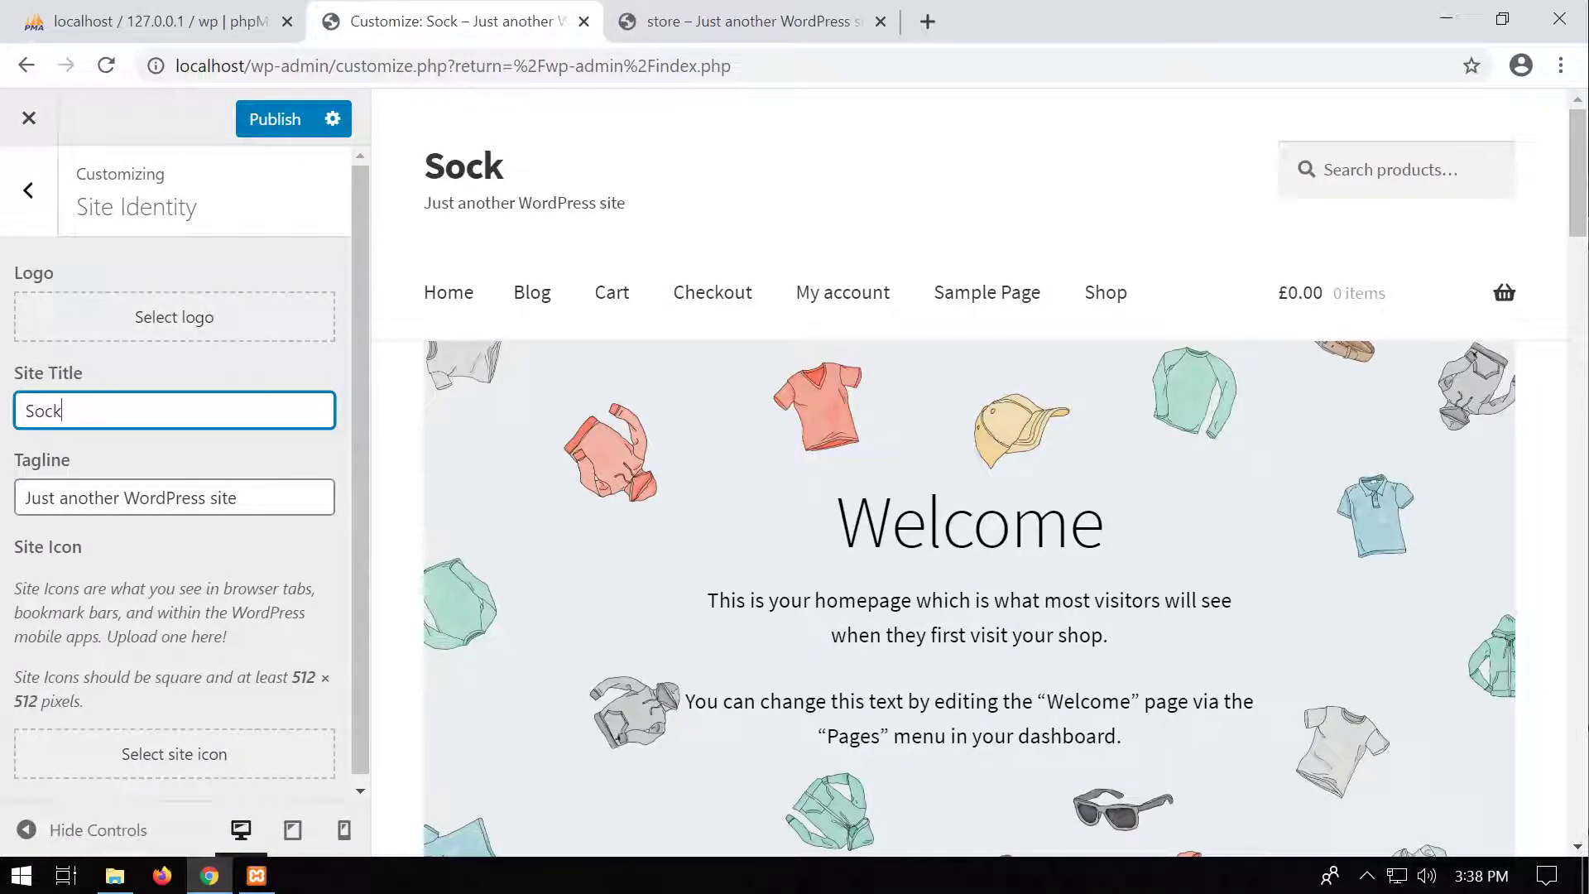
{"action": "key", "text": "Tab"}
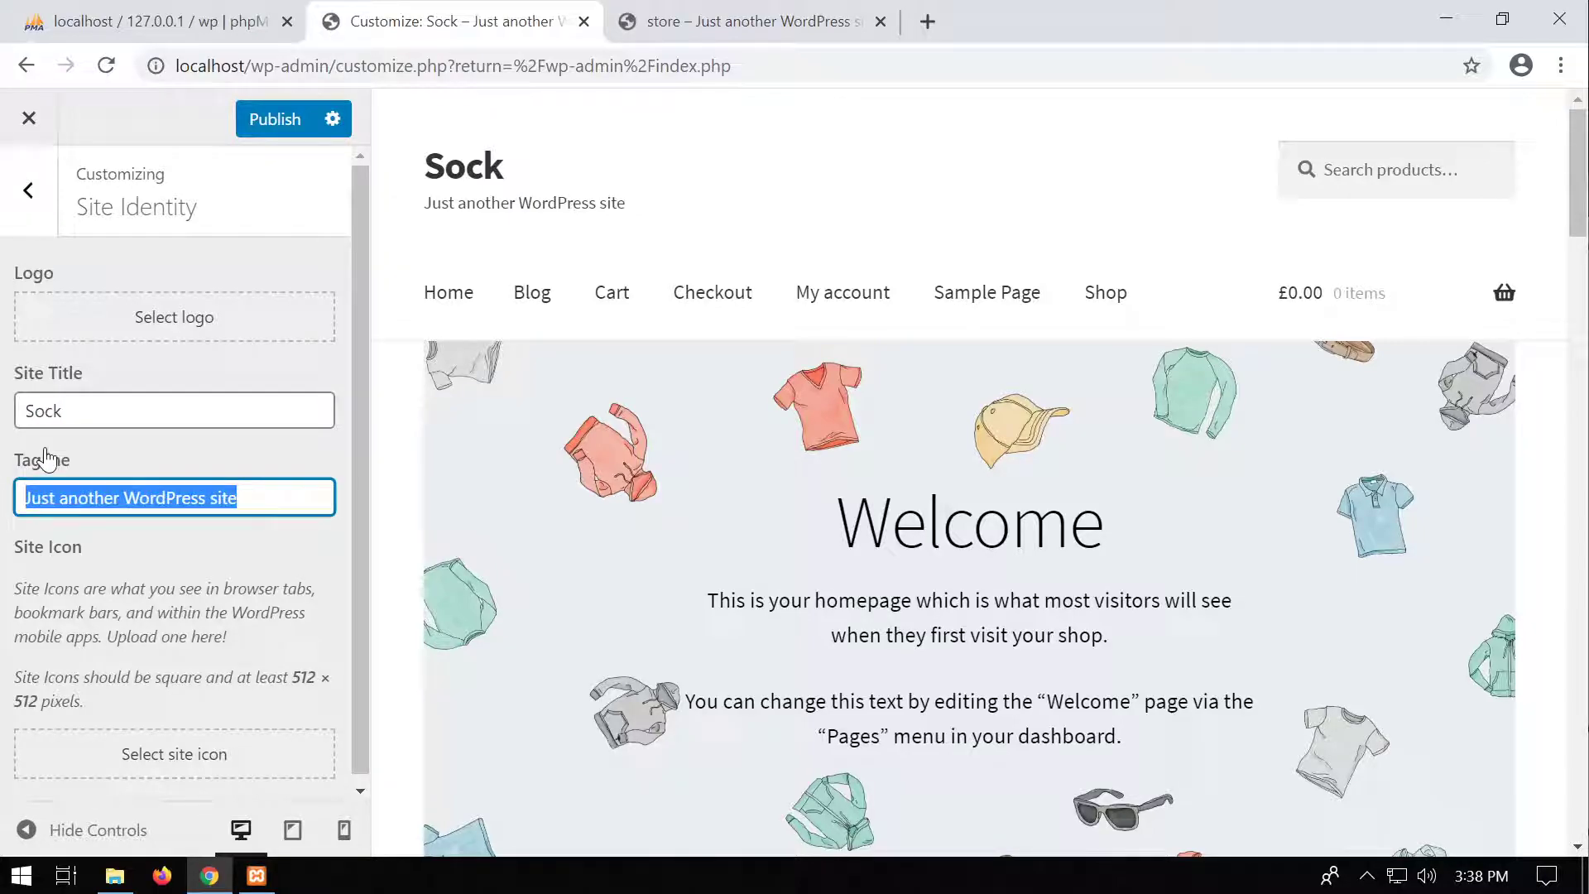
{"action": "type", "text": "Socks thatas a"}
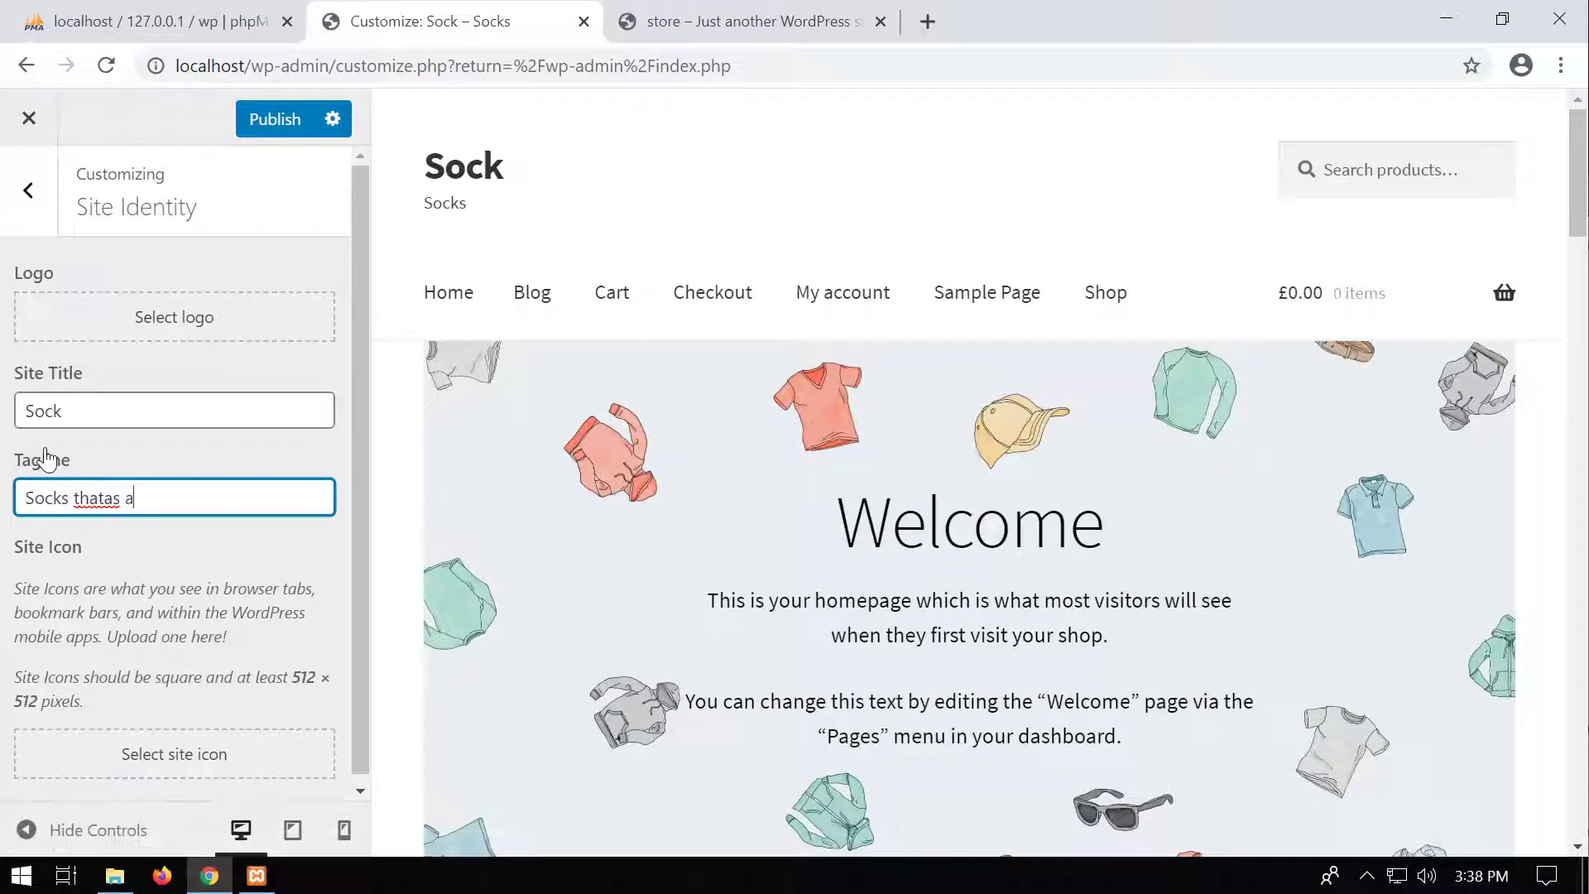
{"action": "key", "text": "BackSpace"}
{"action": "key", "text": "BackSpace"}
{"action": "key", "text": "BackSpace"}
{"action": "key", "text": "BackSpace"}
{"action": "type", "text": "s"}
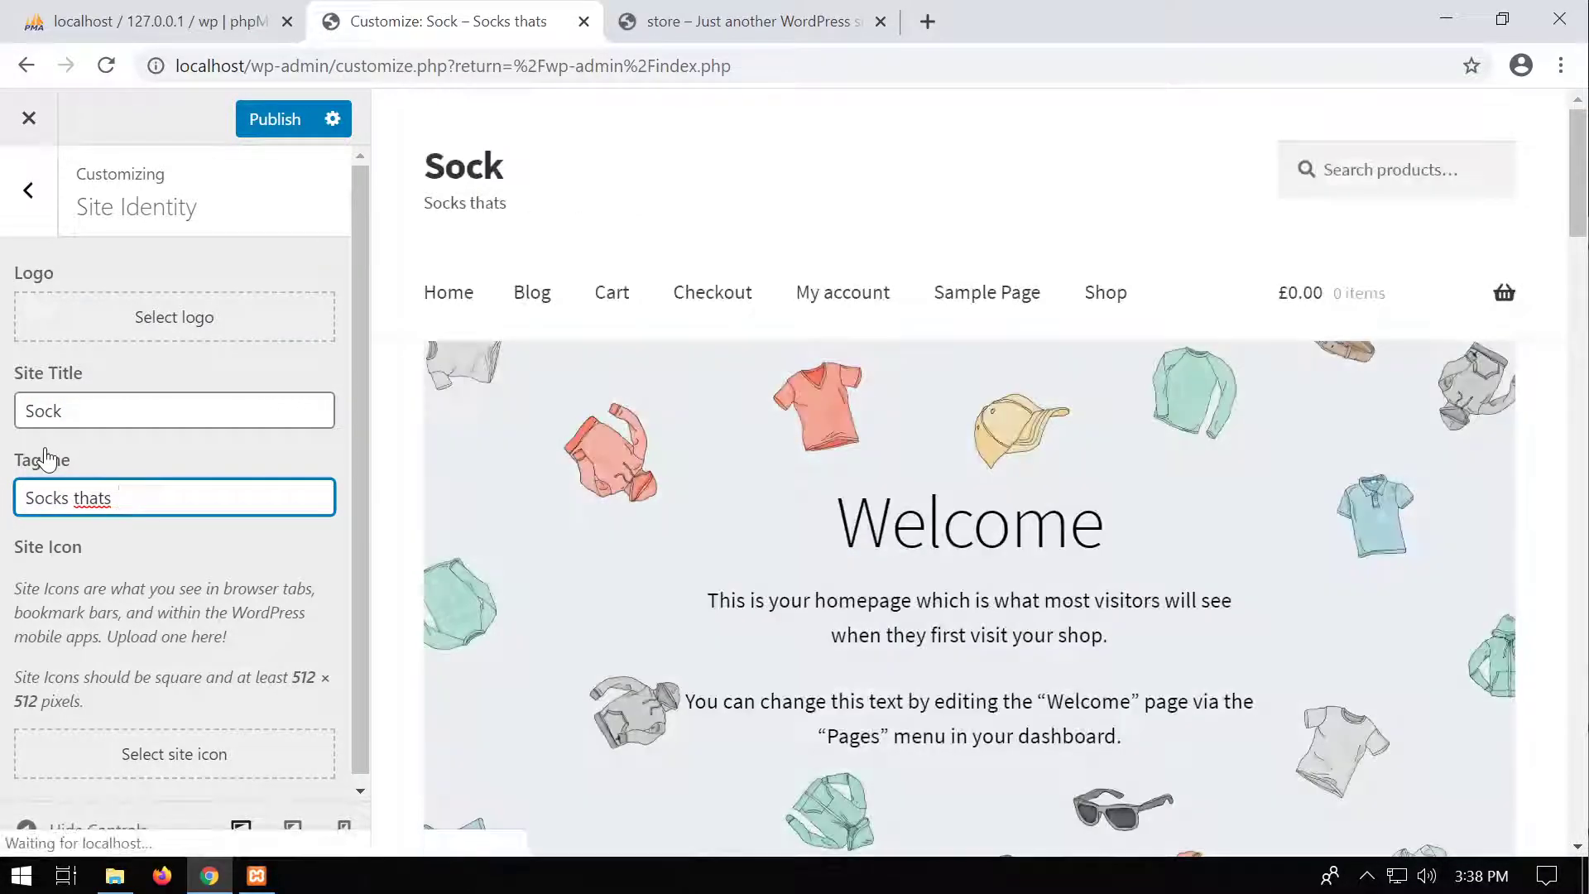
{"action": "key", "text": "BackSpace"}
{"action": "key", "text": "BackSpace"}
{"action": "key", "text": "BackSpace"}
{"action": "type", "text": "on"}
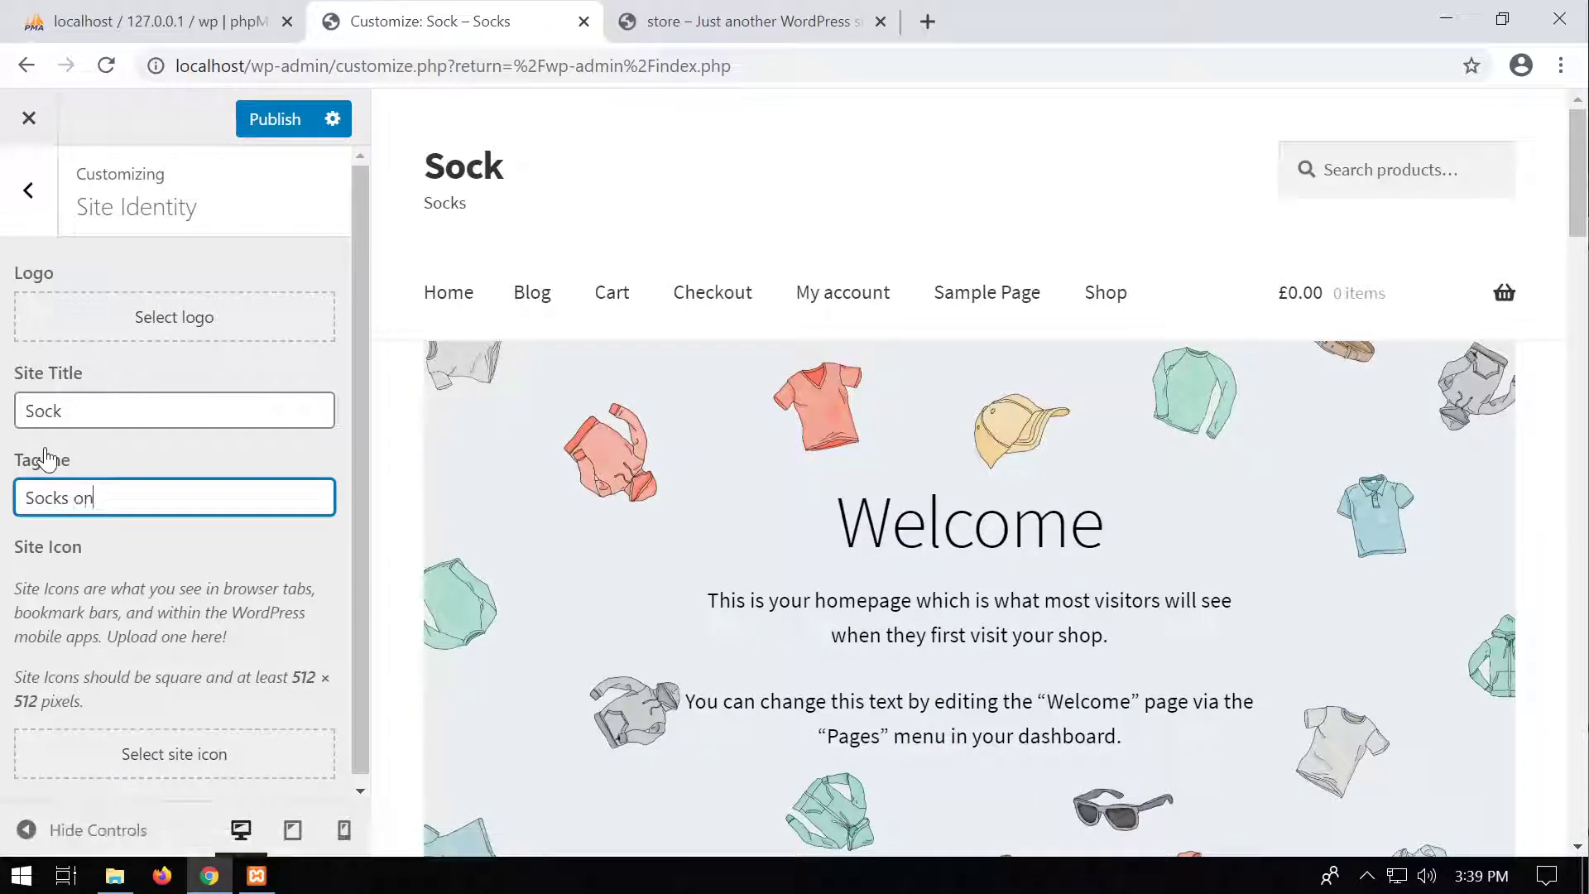
{"action": "type", "text": "lyu"}
{"action": "key", "text": "BackSpace"}
Step: Publish the new title and tagline and reload the live store to see them
{"action": "scroll", "coordinate": [174, 464], "scroll_direction": "up", "scroll_amount": 1}
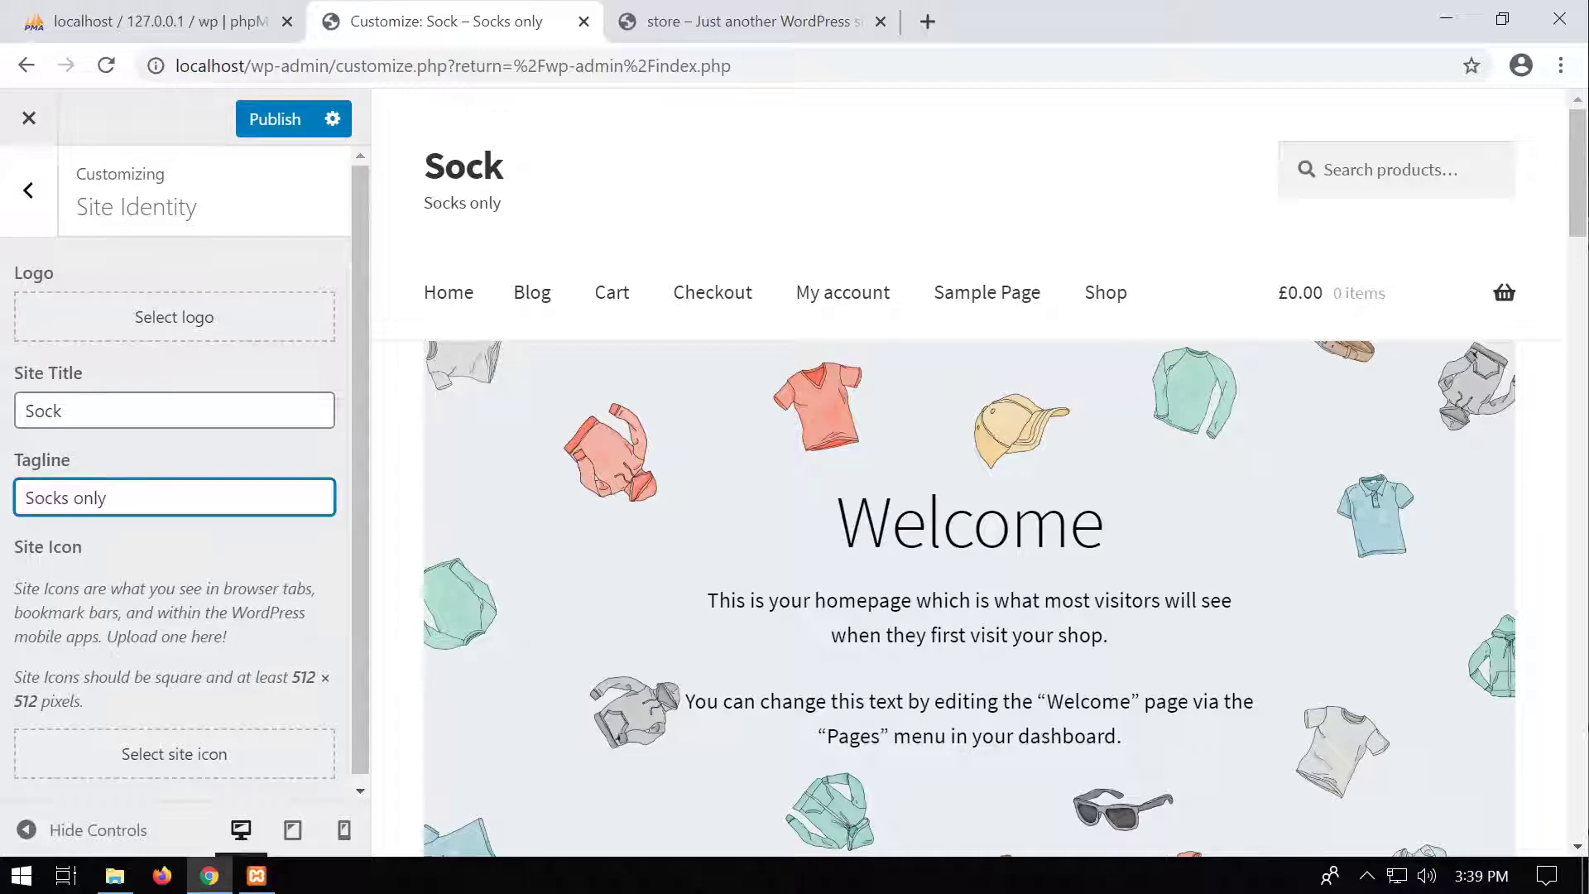
{"action": "left_click", "coordinate": [281, 126]}
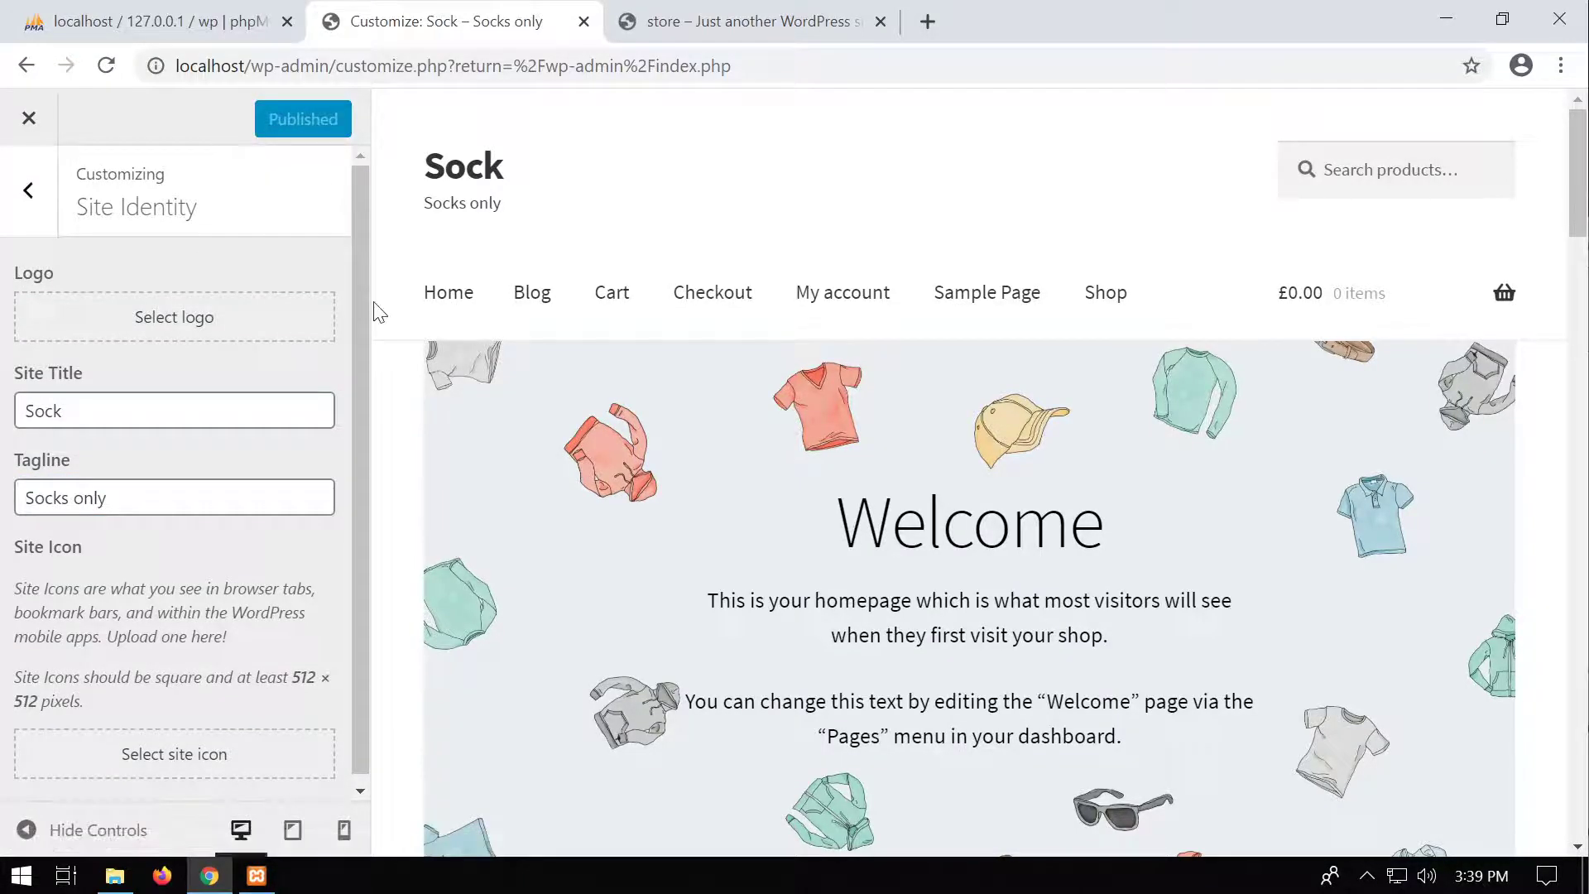
{"action": "left_click", "coordinate": [709, 19]}
{"action": "left_click", "coordinate": [105, 66]}
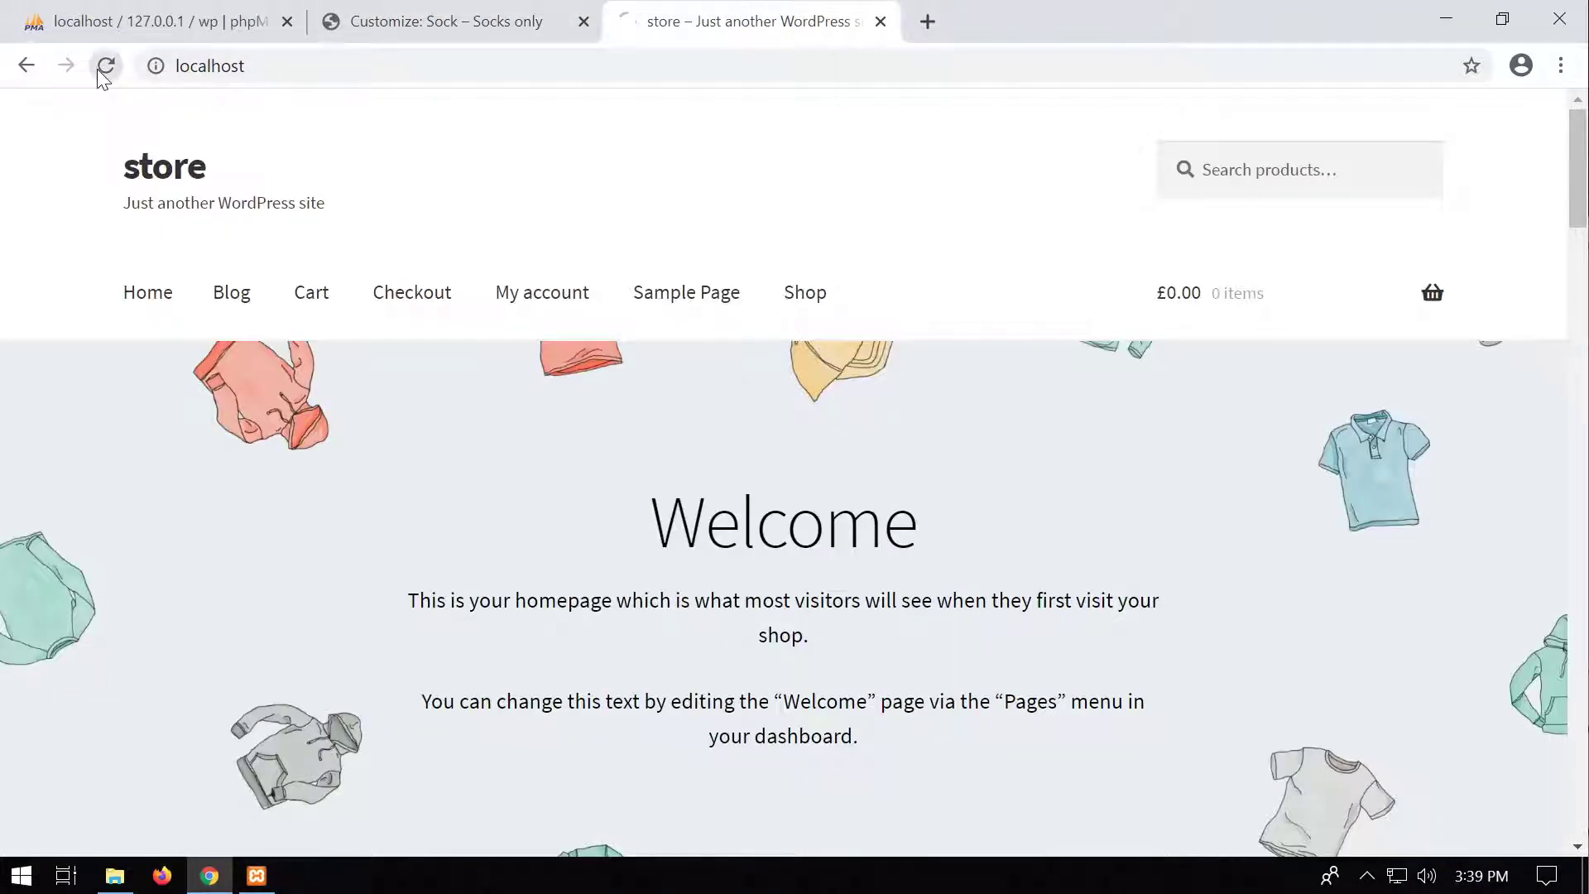
Step: Back in the Customizer, glance at the Footer settings, then go to the Header settings
{"action": "left_click", "coordinate": [398, 20]}
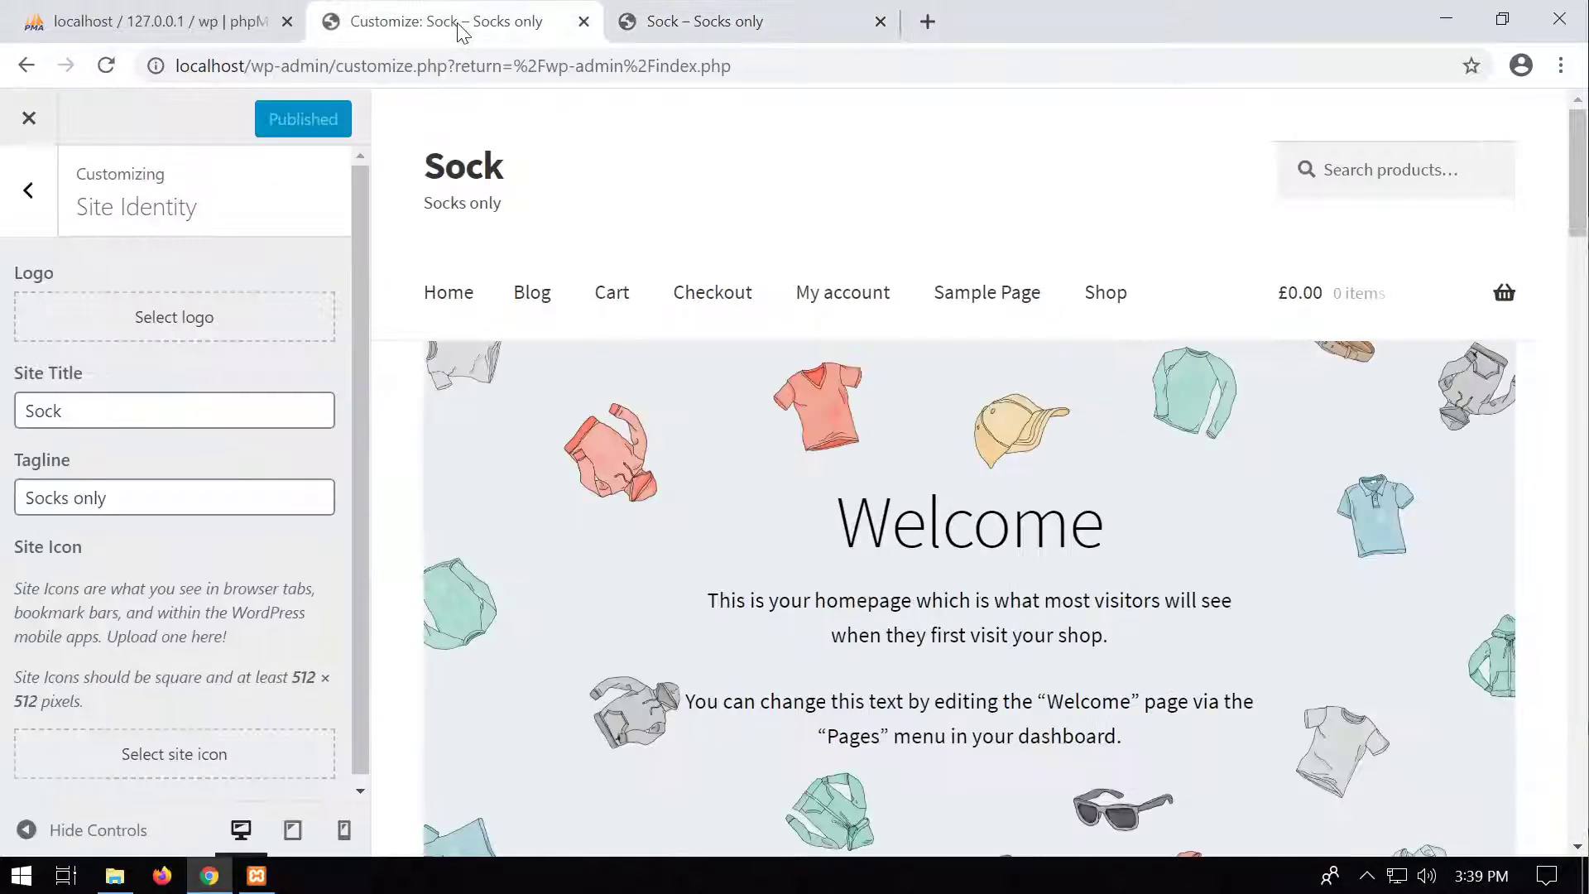
{"action": "left_click", "coordinate": [29, 176]}
{"action": "scroll", "coordinate": [157, 435], "scroll_direction": "down", "scroll_amount": 3}
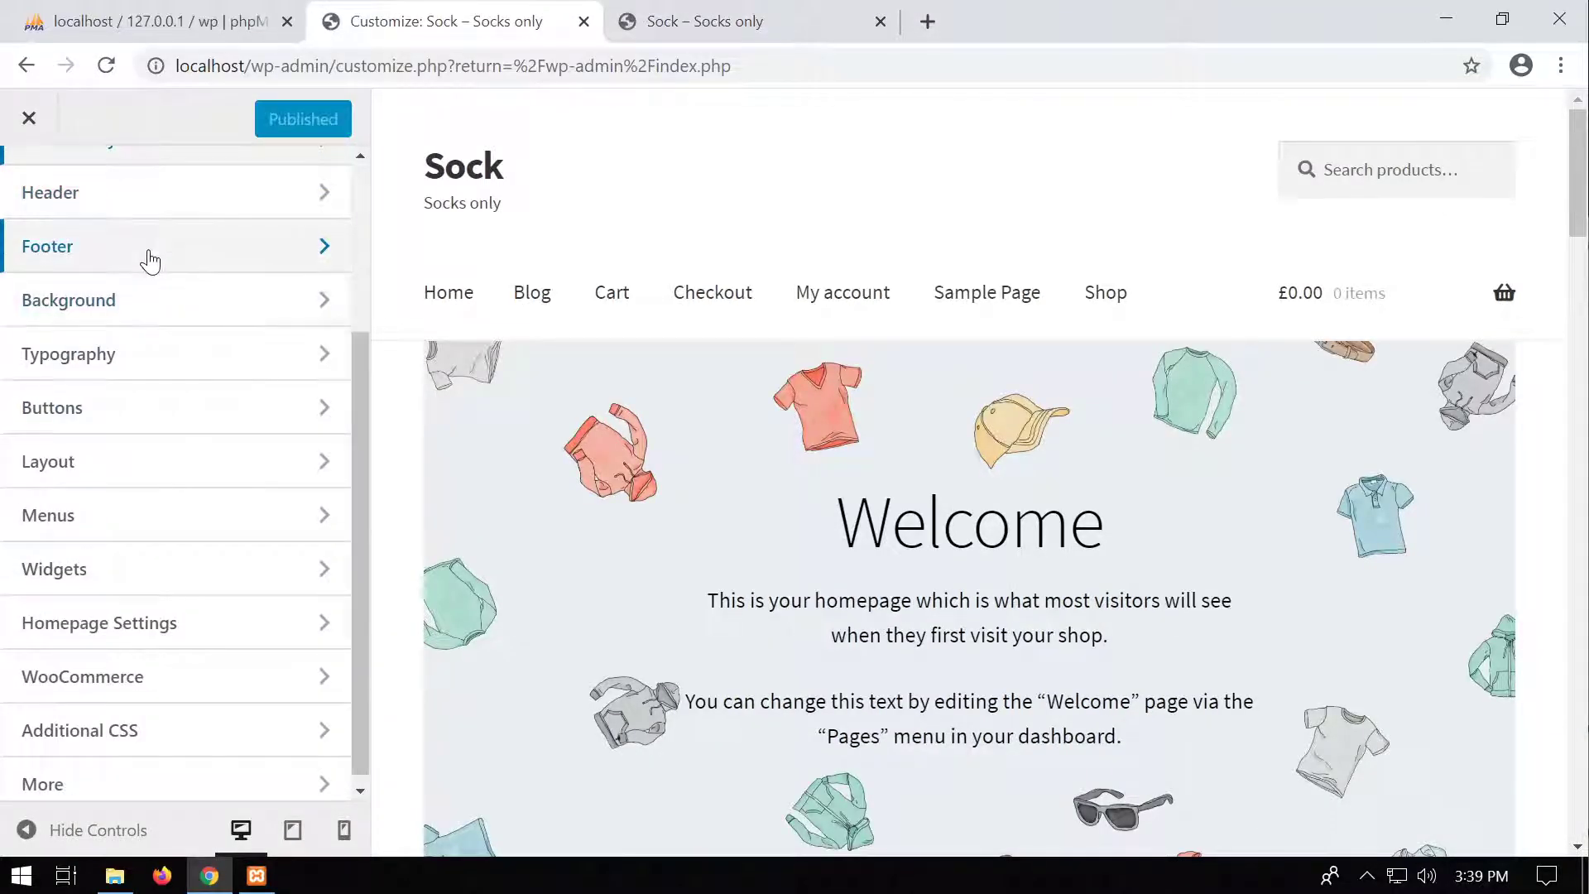
{"action": "left_click", "coordinate": [149, 250]}
{"action": "left_click", "coordinate": [30, 209]}
{"action": "scroll", "coordinate": [158, 273], "scroll_direction": "up", "scroll_amount": 2}
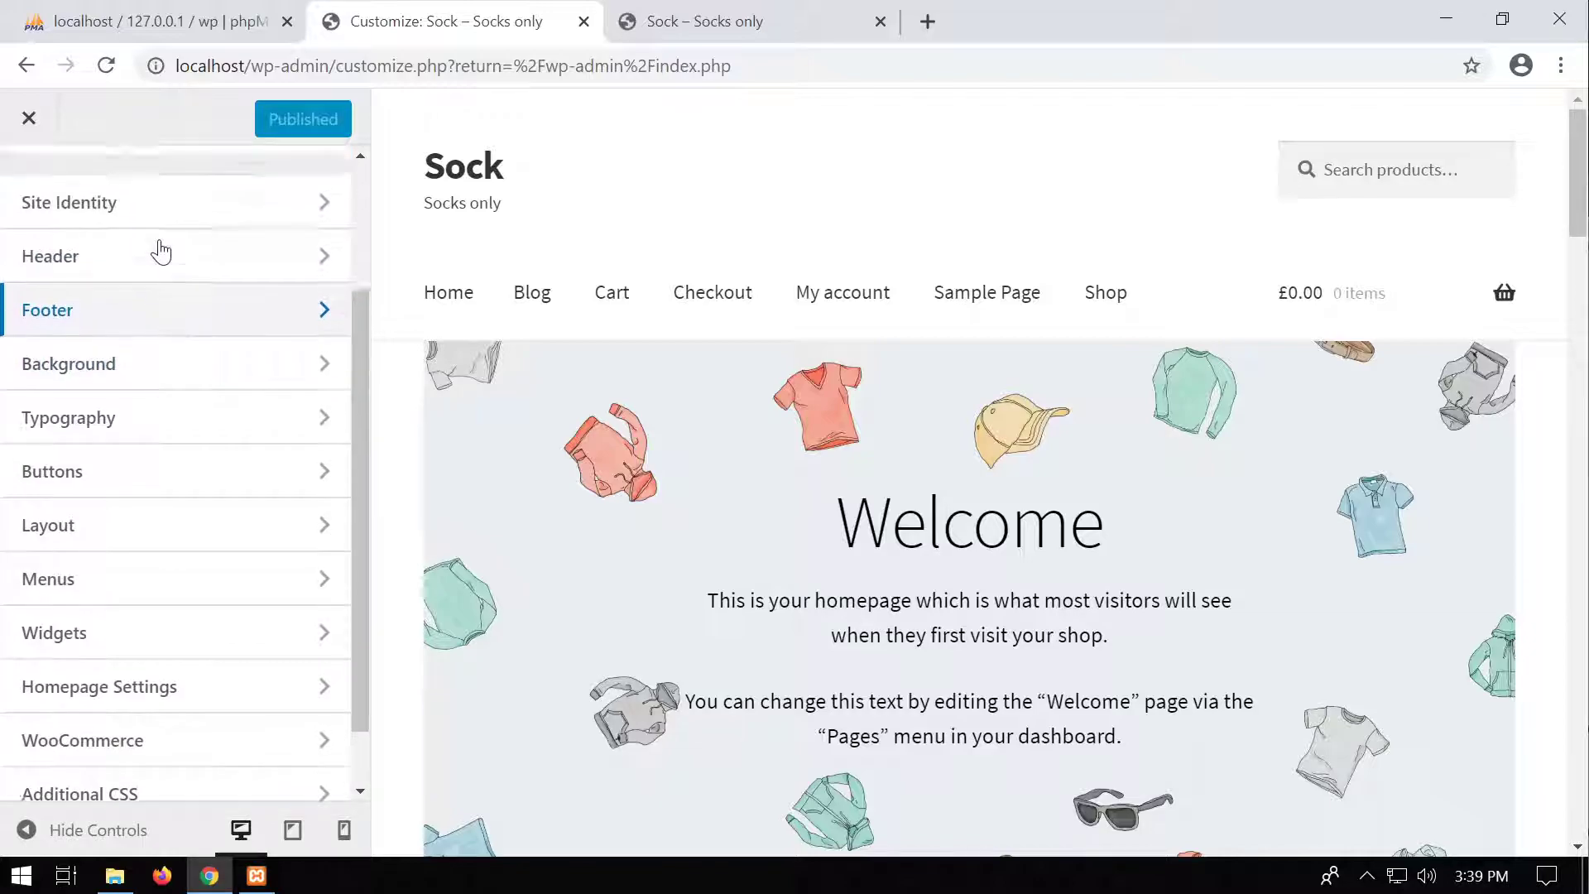
{"action": "left_click", "coordinate": [146, 329]}
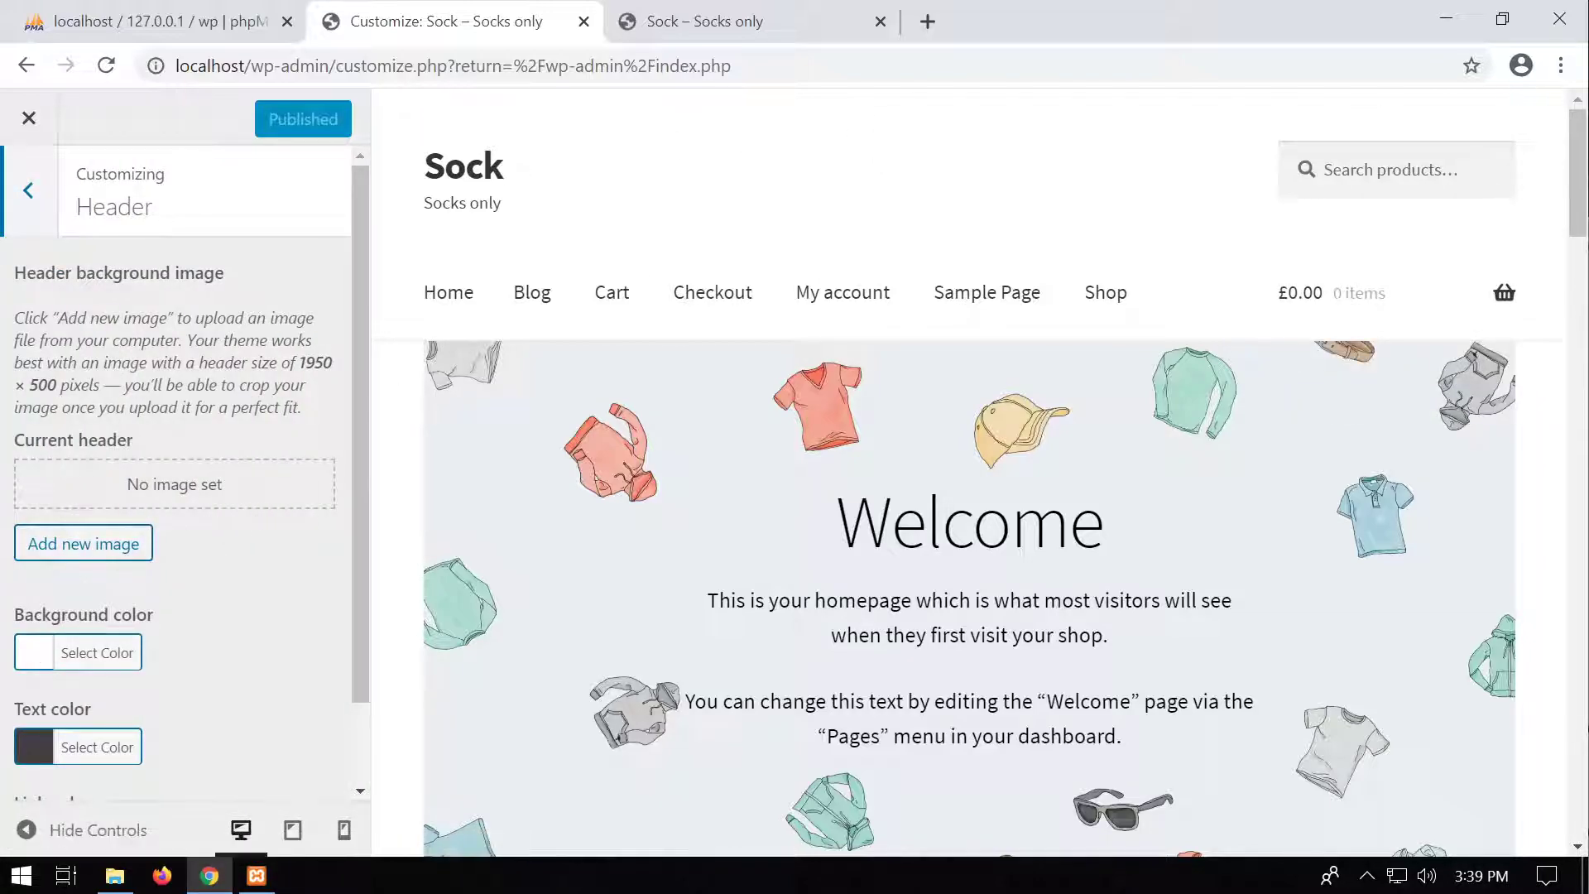
Step: Set the header background colour to grey and the header text and link colours to white
{"action": "left_click", "coordinate": [79, 652]}
{"action": "left_click", "coordinate": [108, 725]}
{"action": "left_click", "coordinate": [22, 811]}
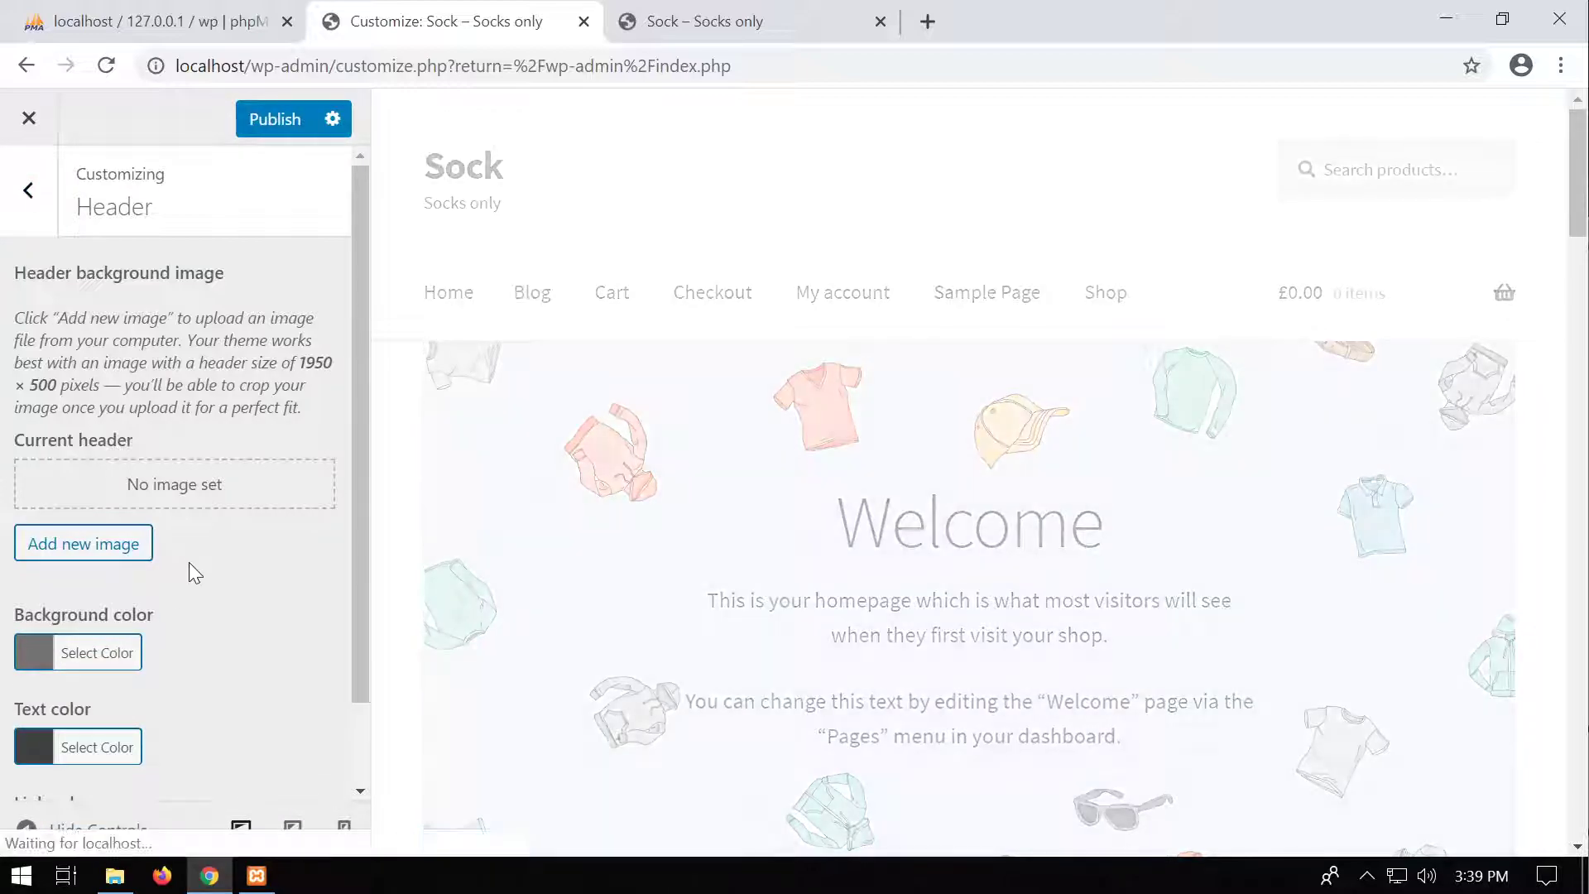
{"action": "scroll", "coordinate": [189, 563], "scroll_direction": "down", "scroll_amount": 1}
{"action": "left_click", "coordinate": [25, 657]}
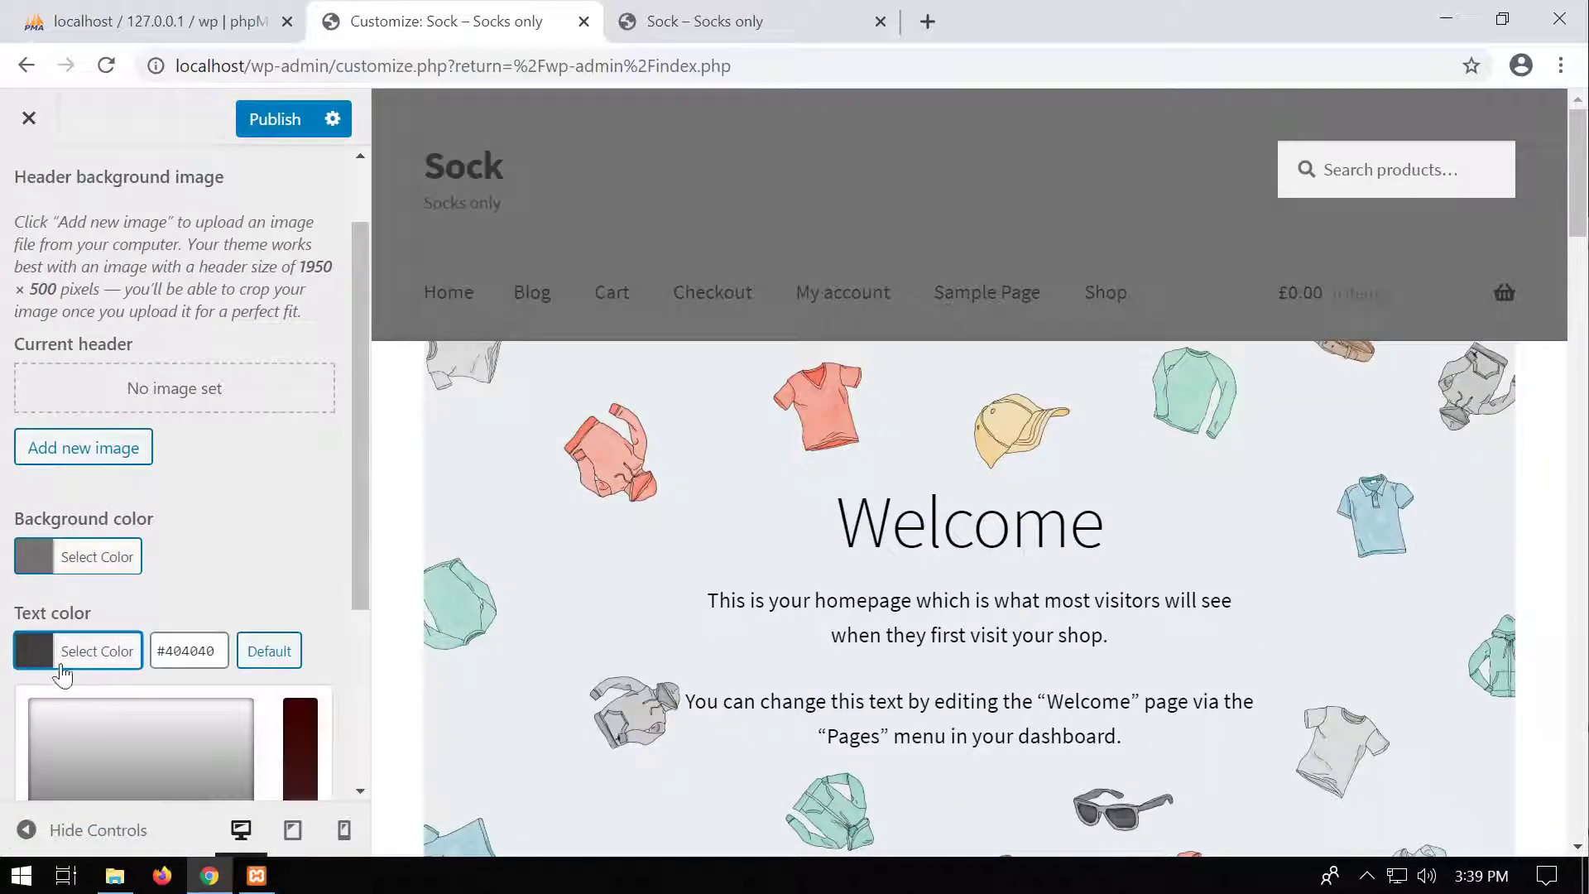
{"action": "left_click", "coordinate": [29, 697]}
{"action": "left_click", "coordinate": [243, 490]}
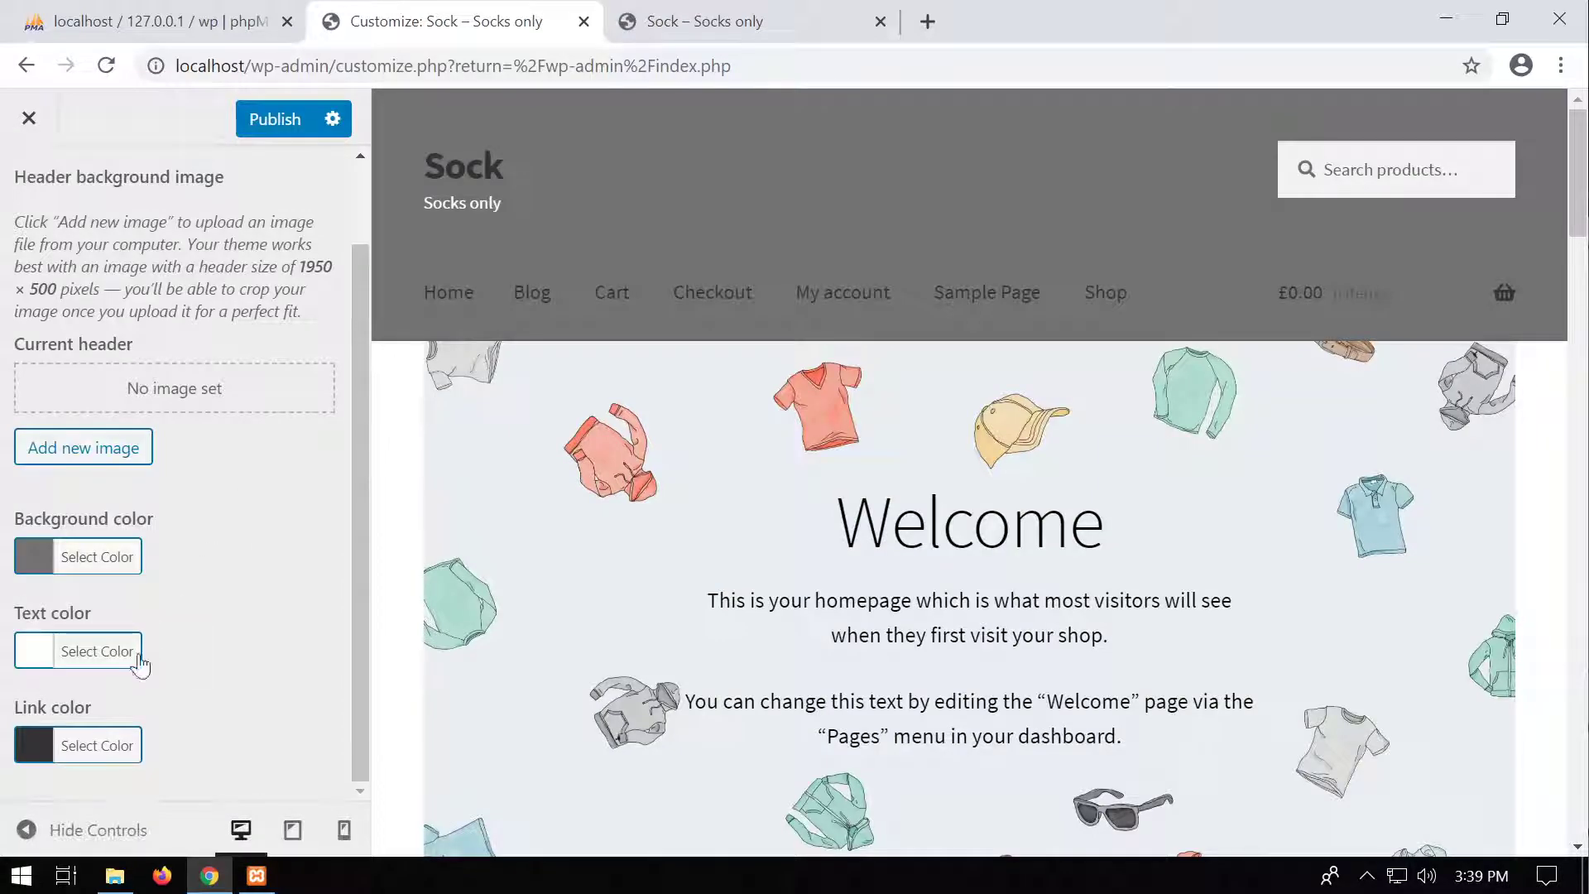
{"action": "left_click", "coordinate": [62, 745]}
{"action": "scroll", "coordinate": [91, 770], "scroll_direction": "down", "scroll_amount": 3}
{"action": "left_click", "coordinate": [68, 786]}
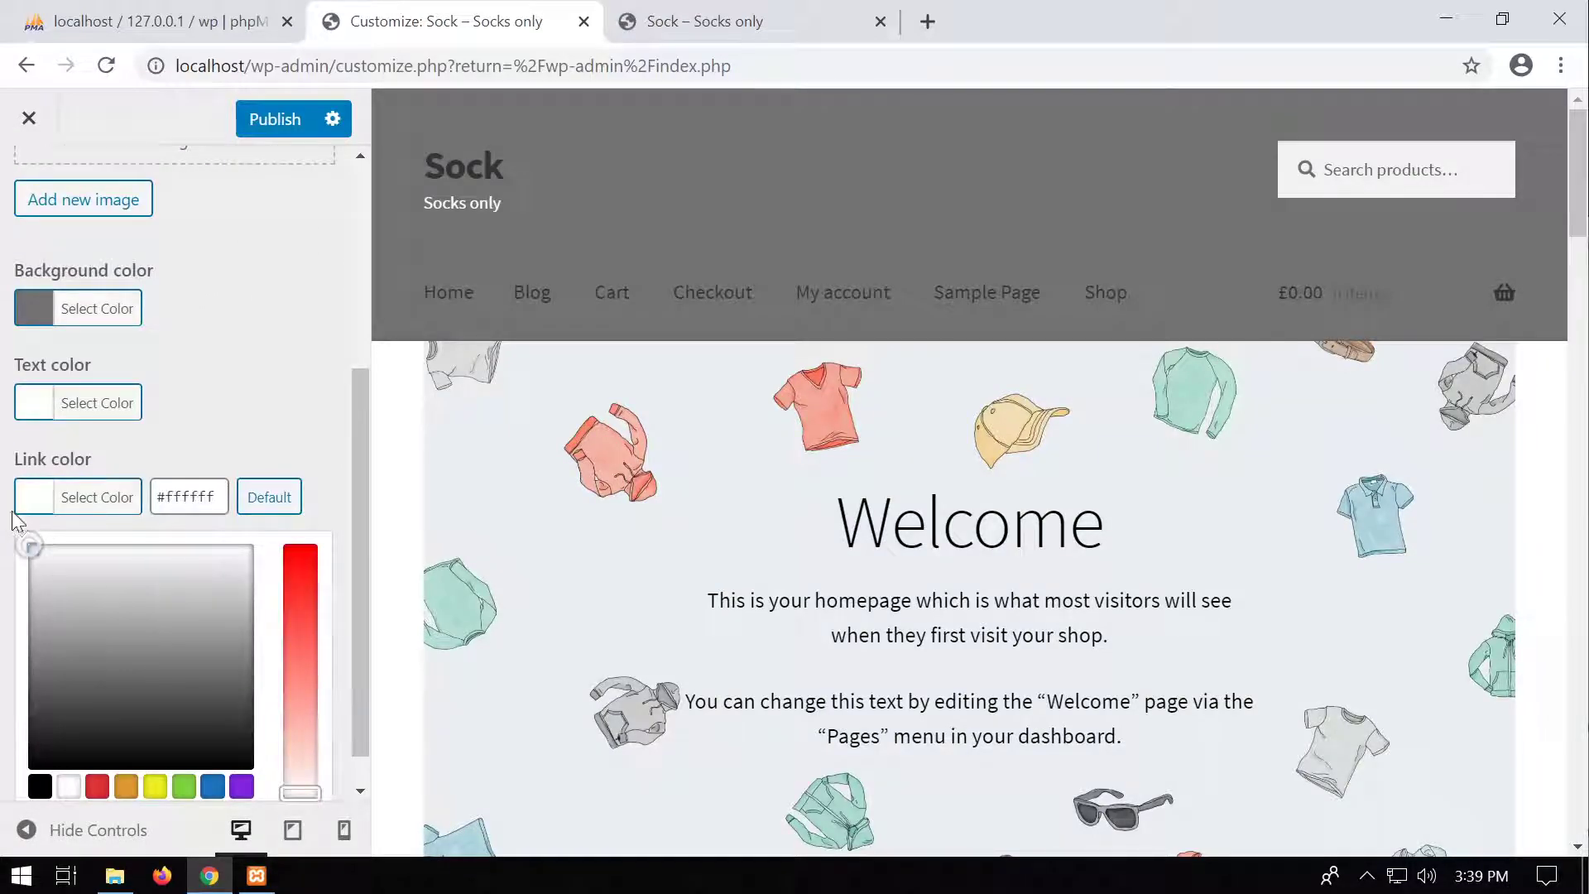
{"action": "left_click", "coordinate": [170, 372]}
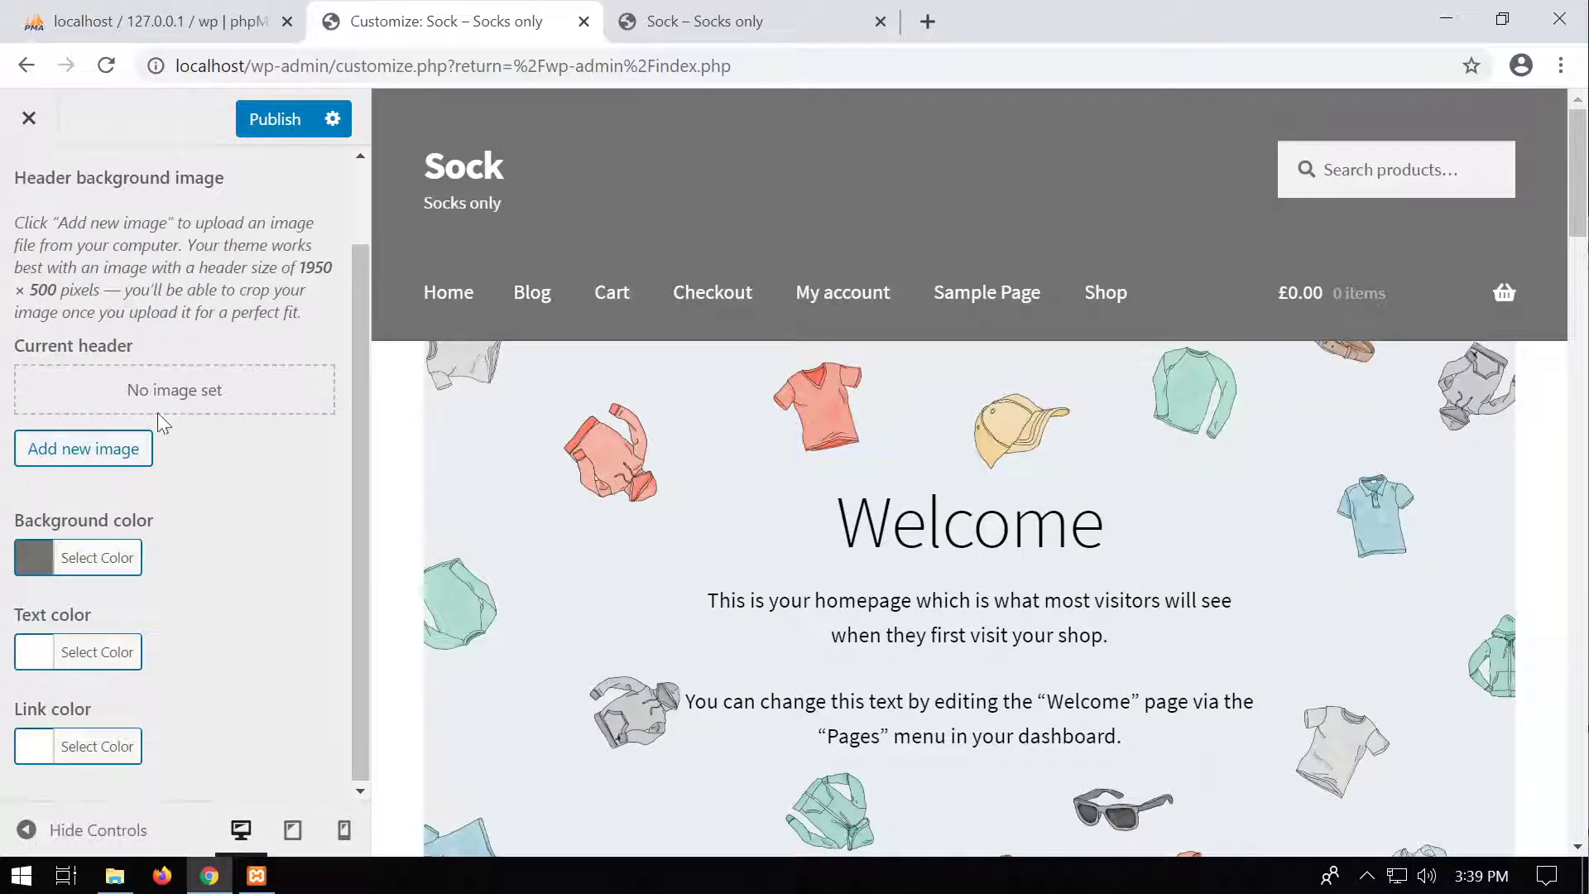
Step: Publish the header colours and reload the live store to check them
{"action": "scroll", "coordinate": [247, 485], "scroll_direction": "up", "scroll_amount": 2}
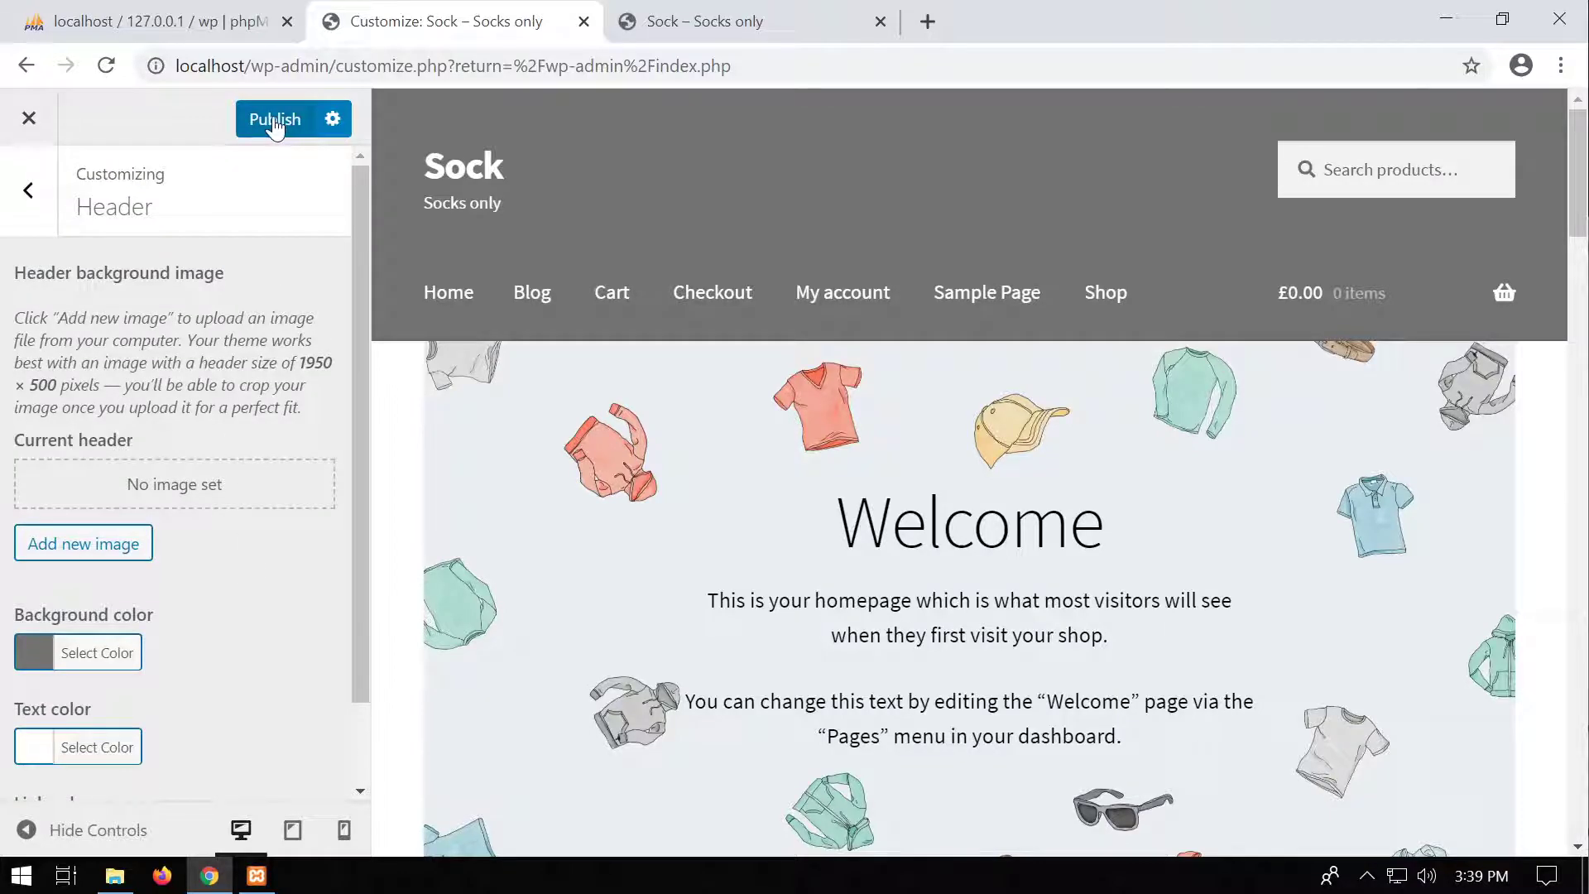
{"action": "left_click", "coordinate": [274, 124]}
{"action": "left_click", "coordinate": [703, 20]}
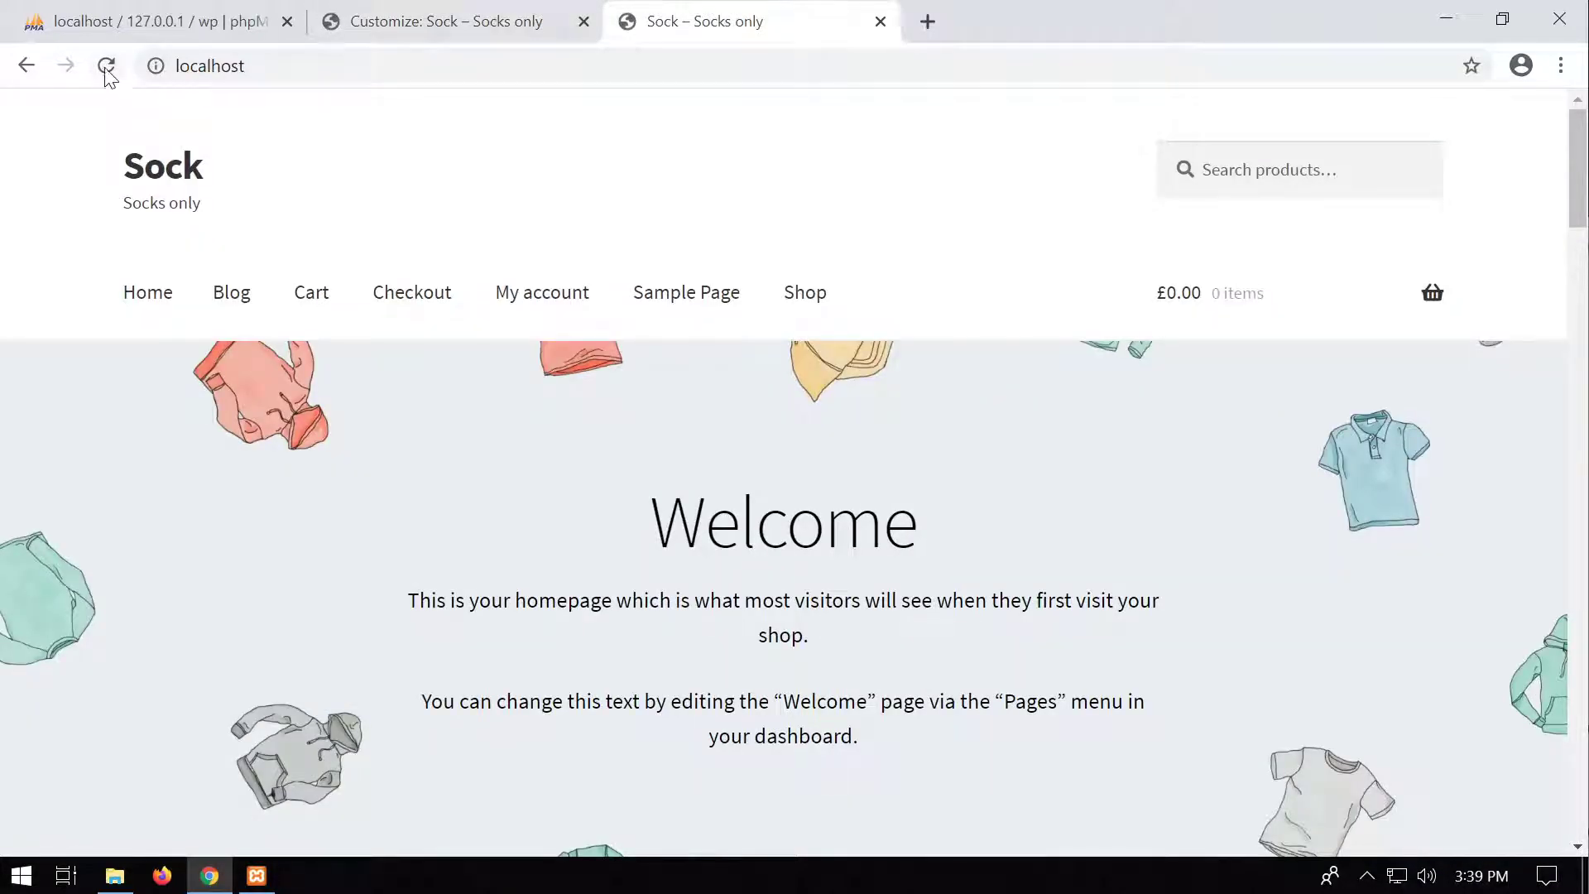
{"action": "left_click", "coordinate": [106, 66]}
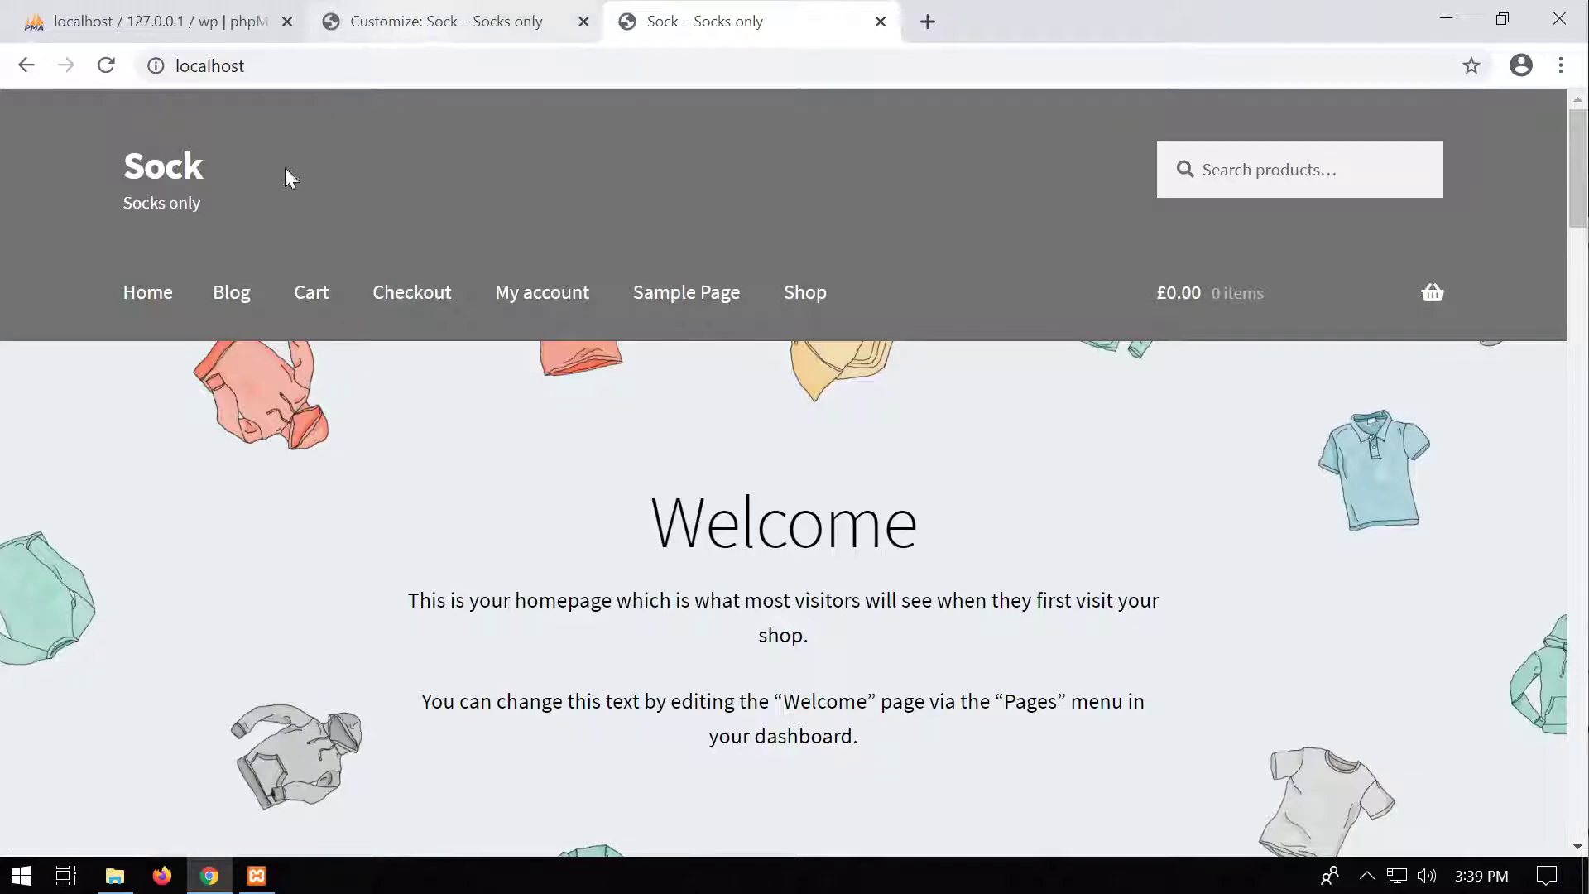
{"action": "left_click", "coordinate": [414, 28]}
Step: Look at the Layout settings, then scroll the homepage preview down and back up
{"action": "left_click", "coordinate": [28, 192]}
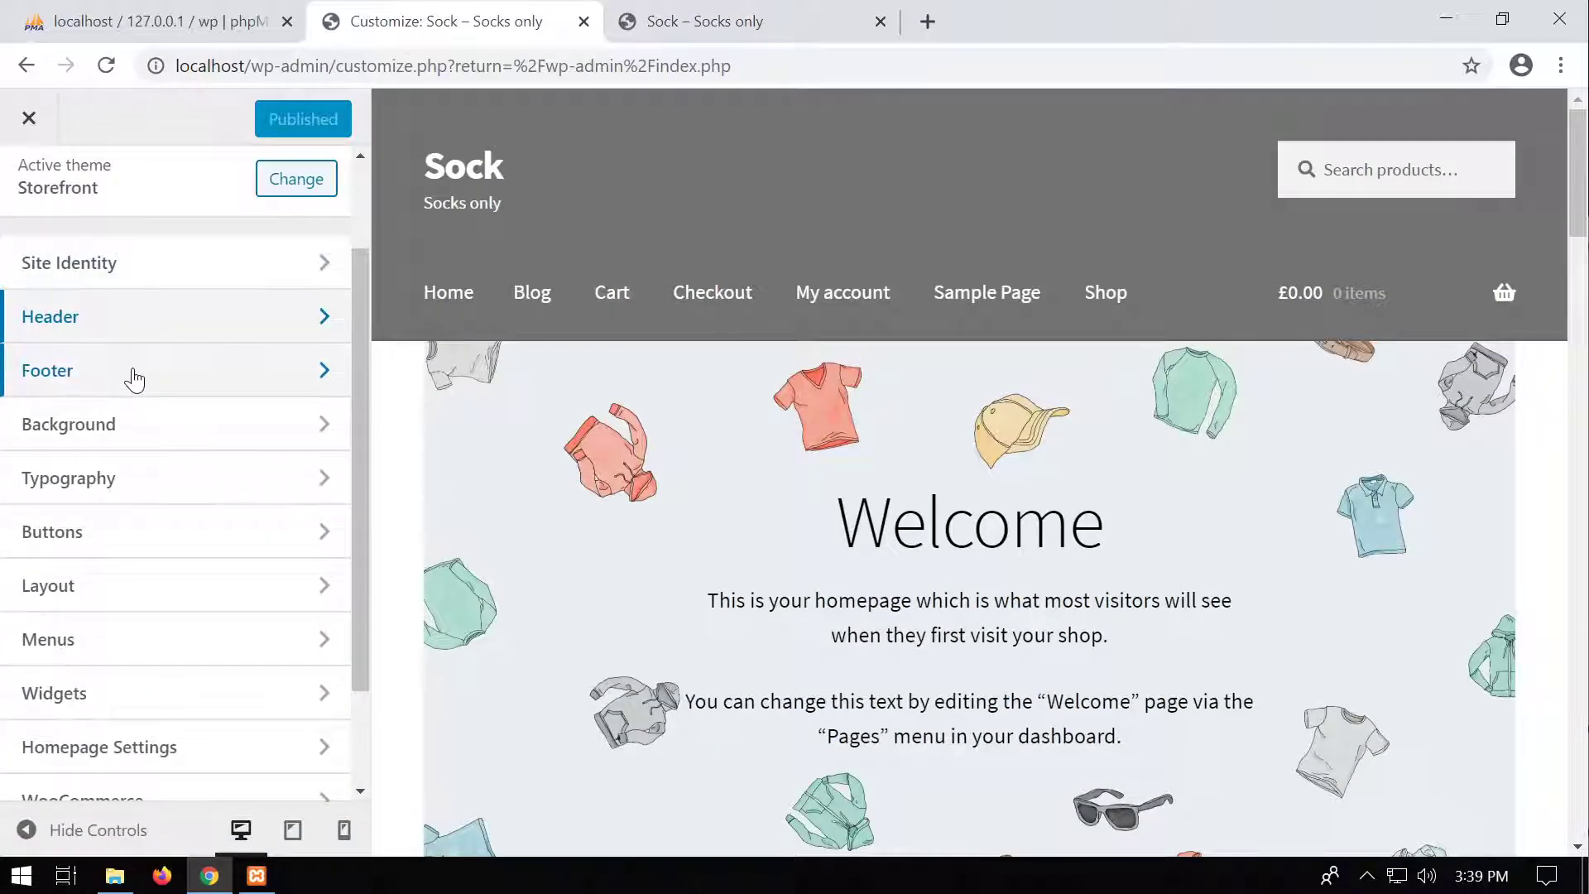
{"action": "scroll", "coordinate": [149, 390], "scroll_direction": "down", "scroll_amount": 2}
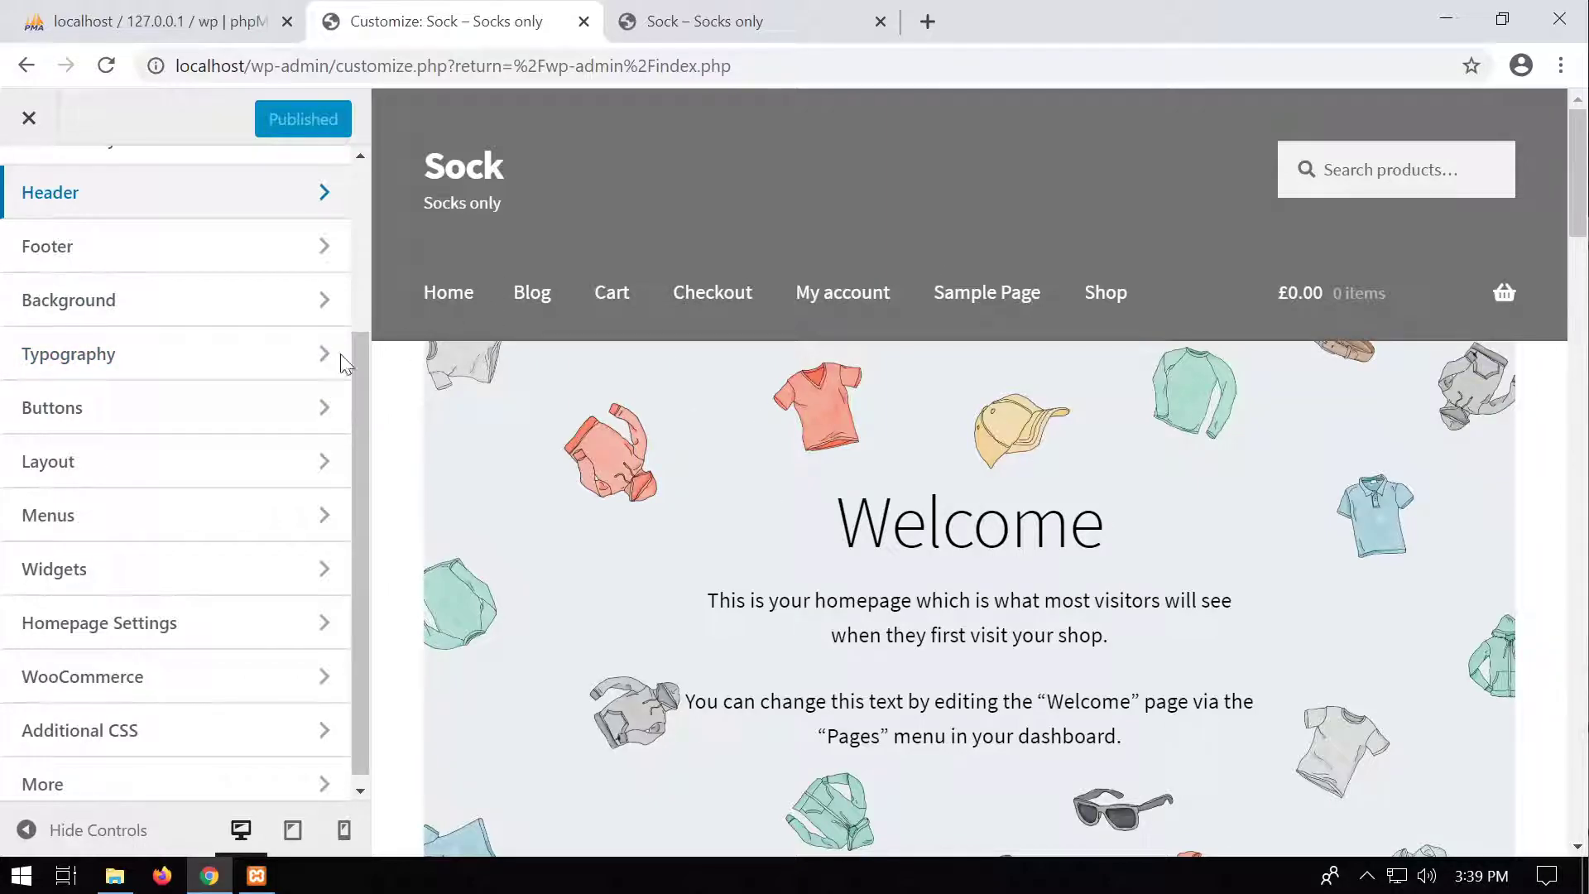
{"action": "left_click", "coordinate": [167, 475]}
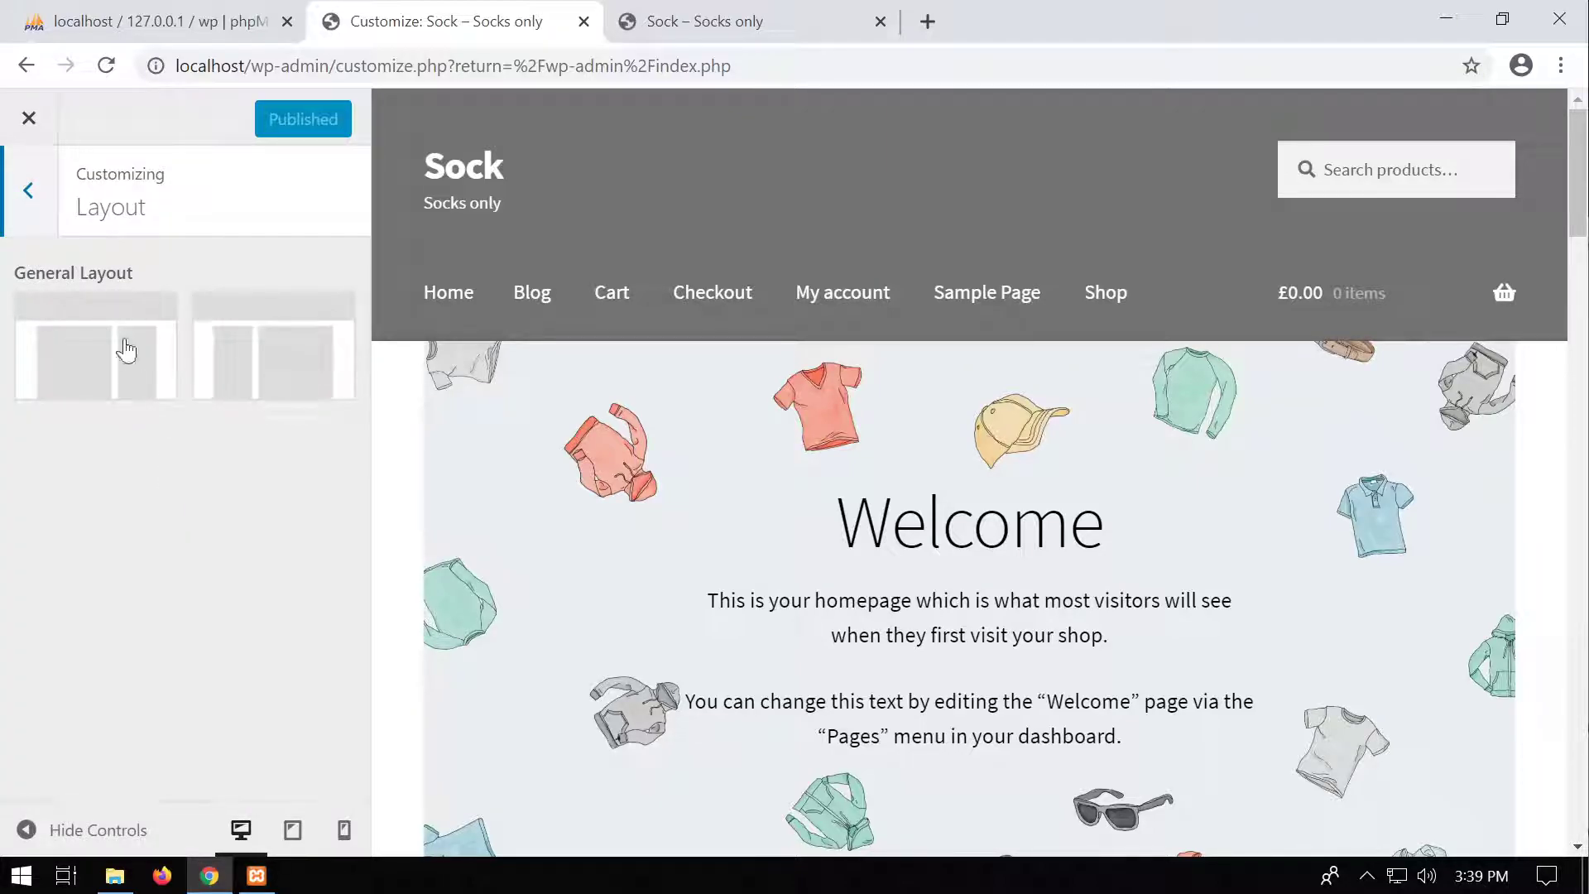
{"action": "left_click", "coordinate": [28, 192]}
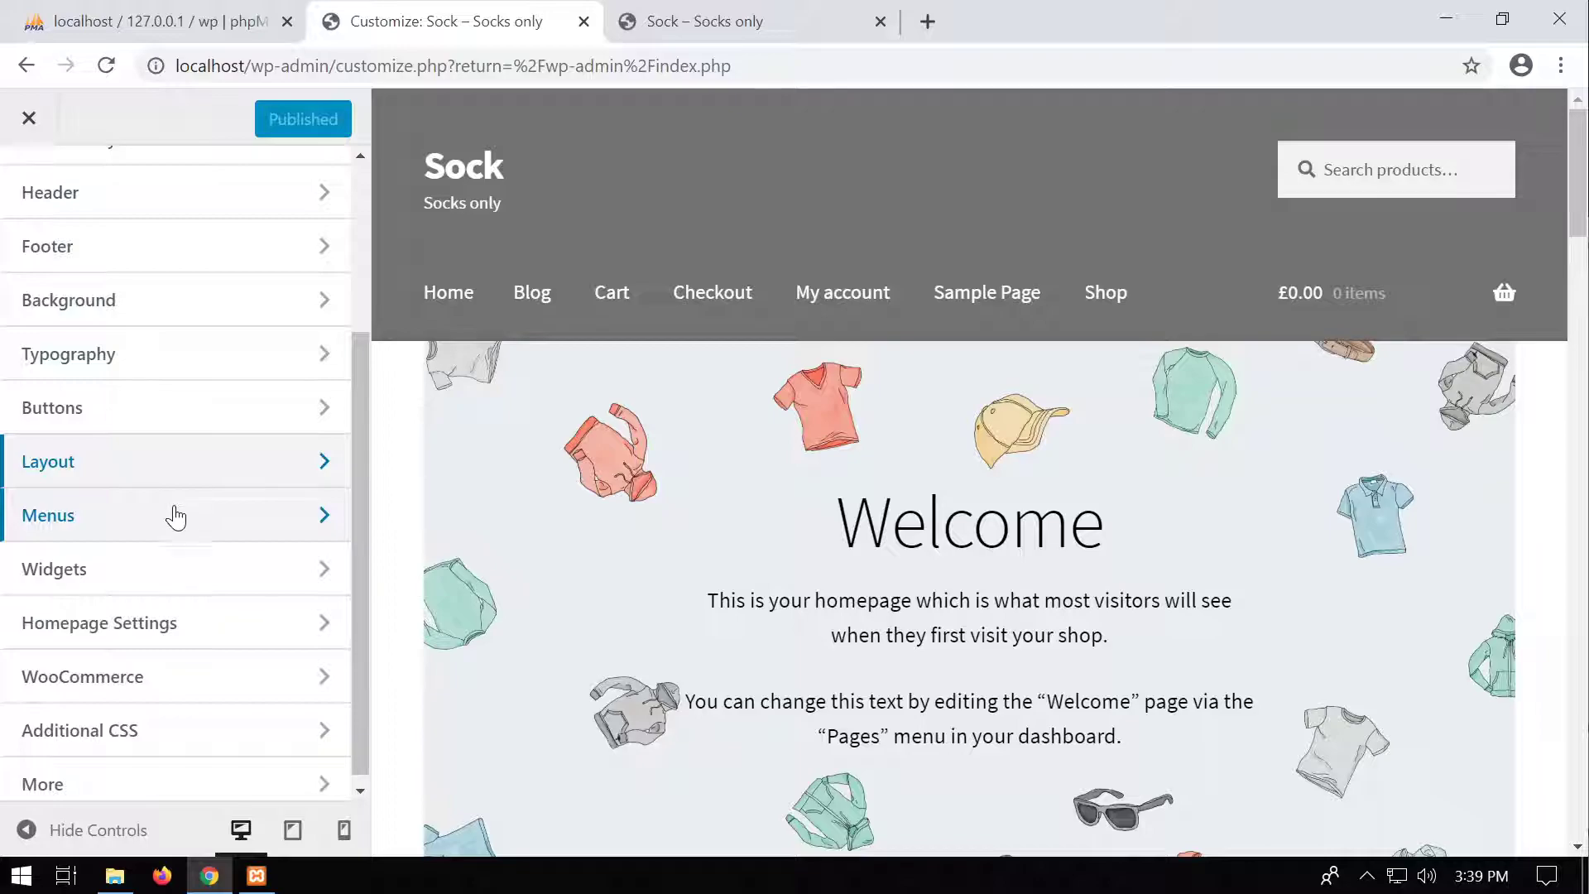
{"action": "scroll", "coordinate": [166, 523], "scroll_direction": "down", "scroll_amount": 1}
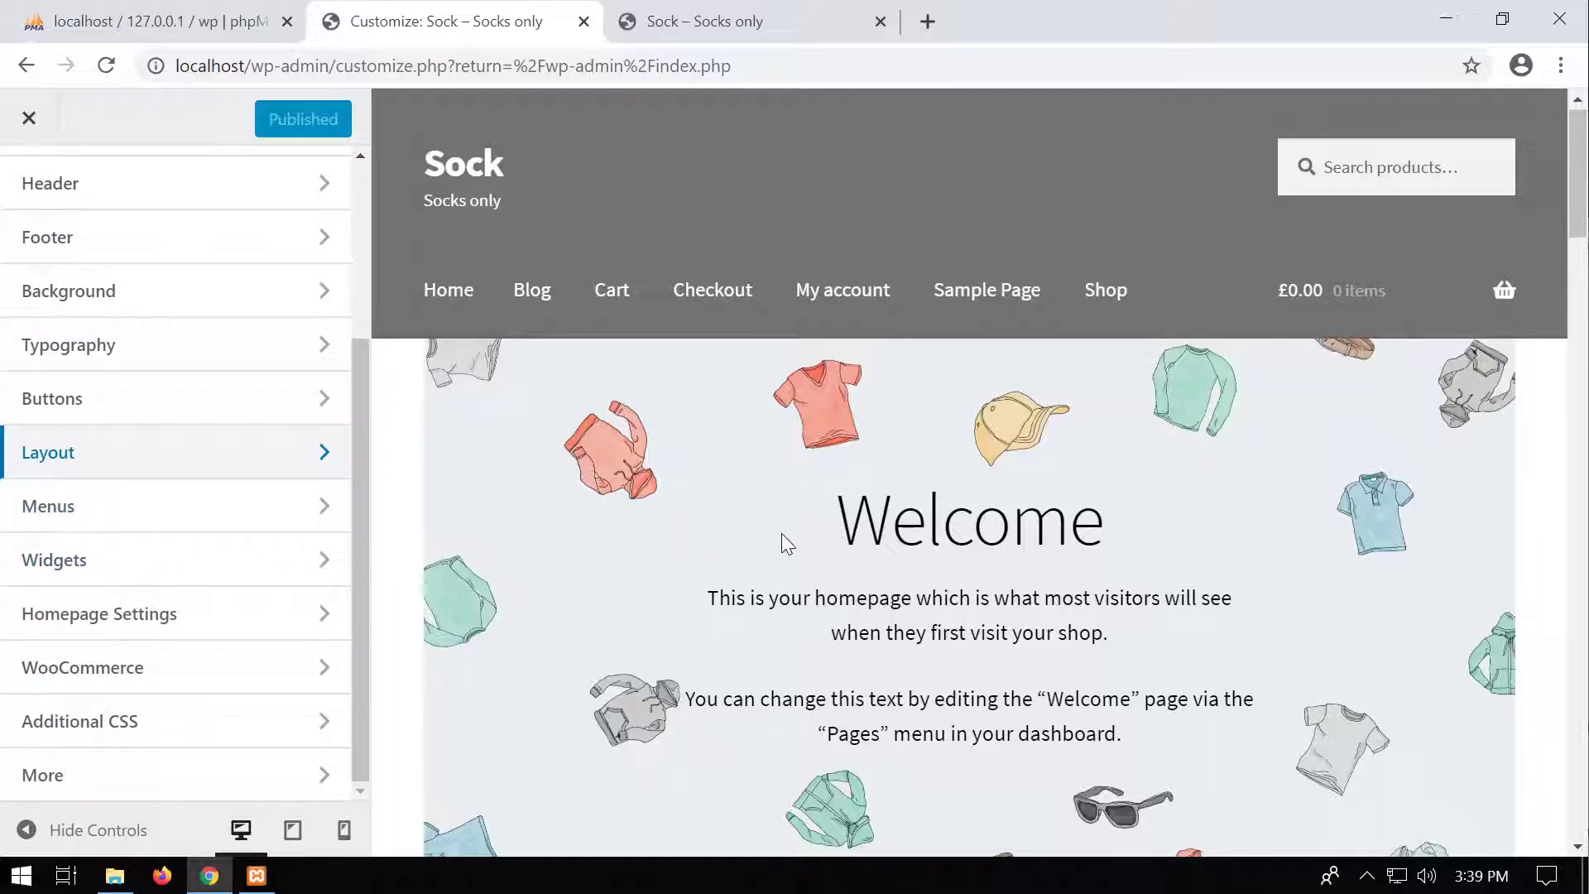
{"action": "scroll", "coordinate": [784, 539], "scroll_direction": "down", "scroll_amount": 10}
{"action": "scroll", "coordinate": [833, 564], "scroll_direction": "down", "scroll_amount": 15}
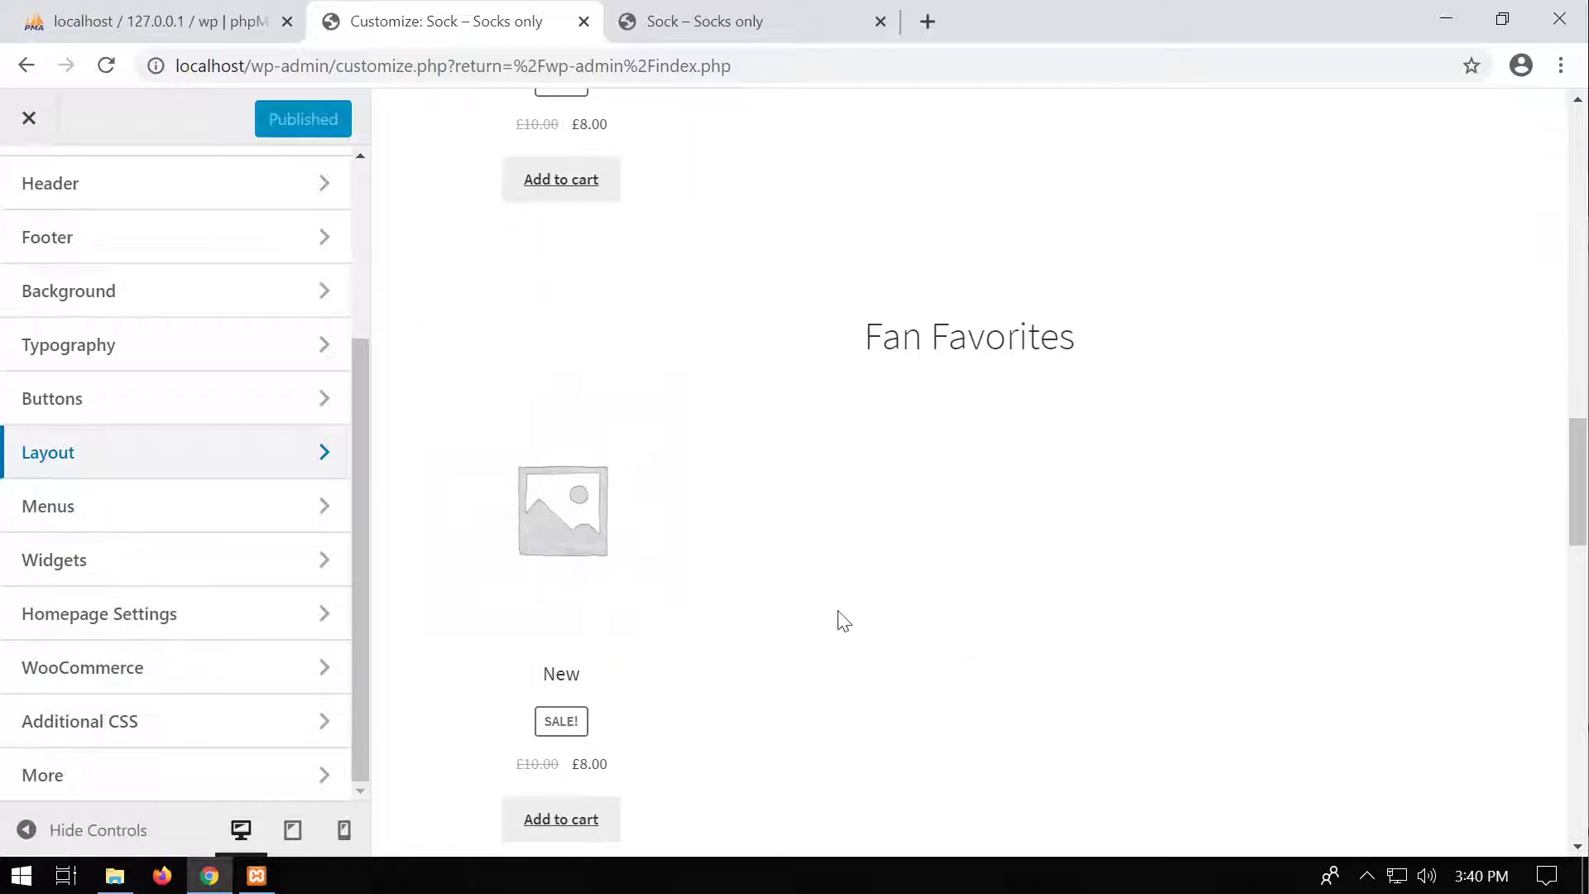
{"action": "scroll", "coordinate": [855, 635], "scroll_direction": "up", "scroll_amount": 20}
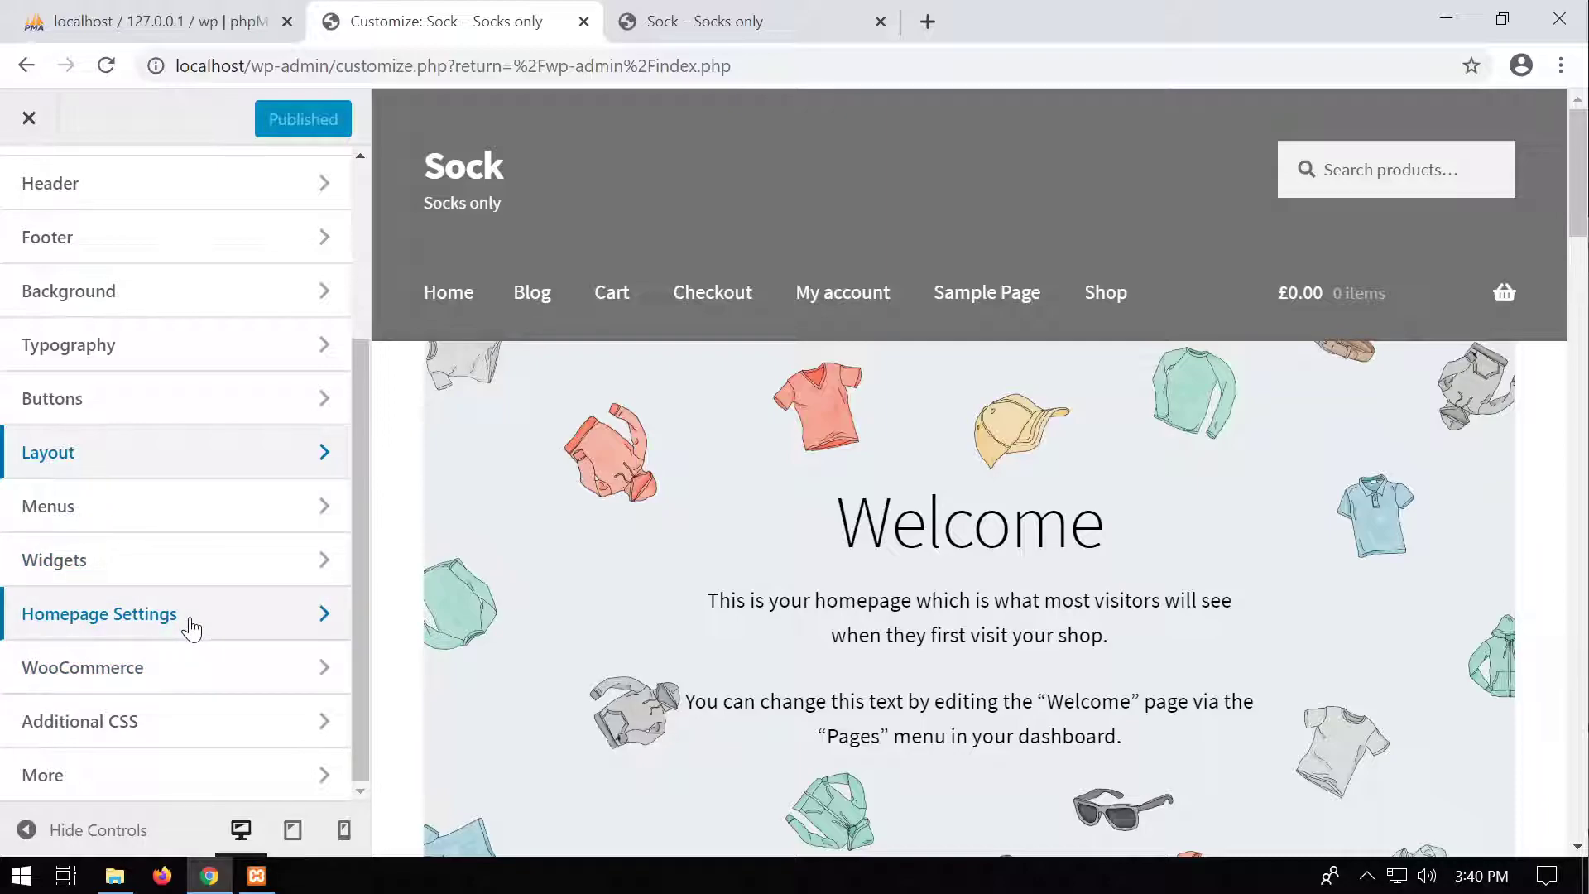
Step: View WooCommerce > Product Catalog settings, then back out to the main Customizer section list
{"action": "left_click", "coordinate": [201, 675]}
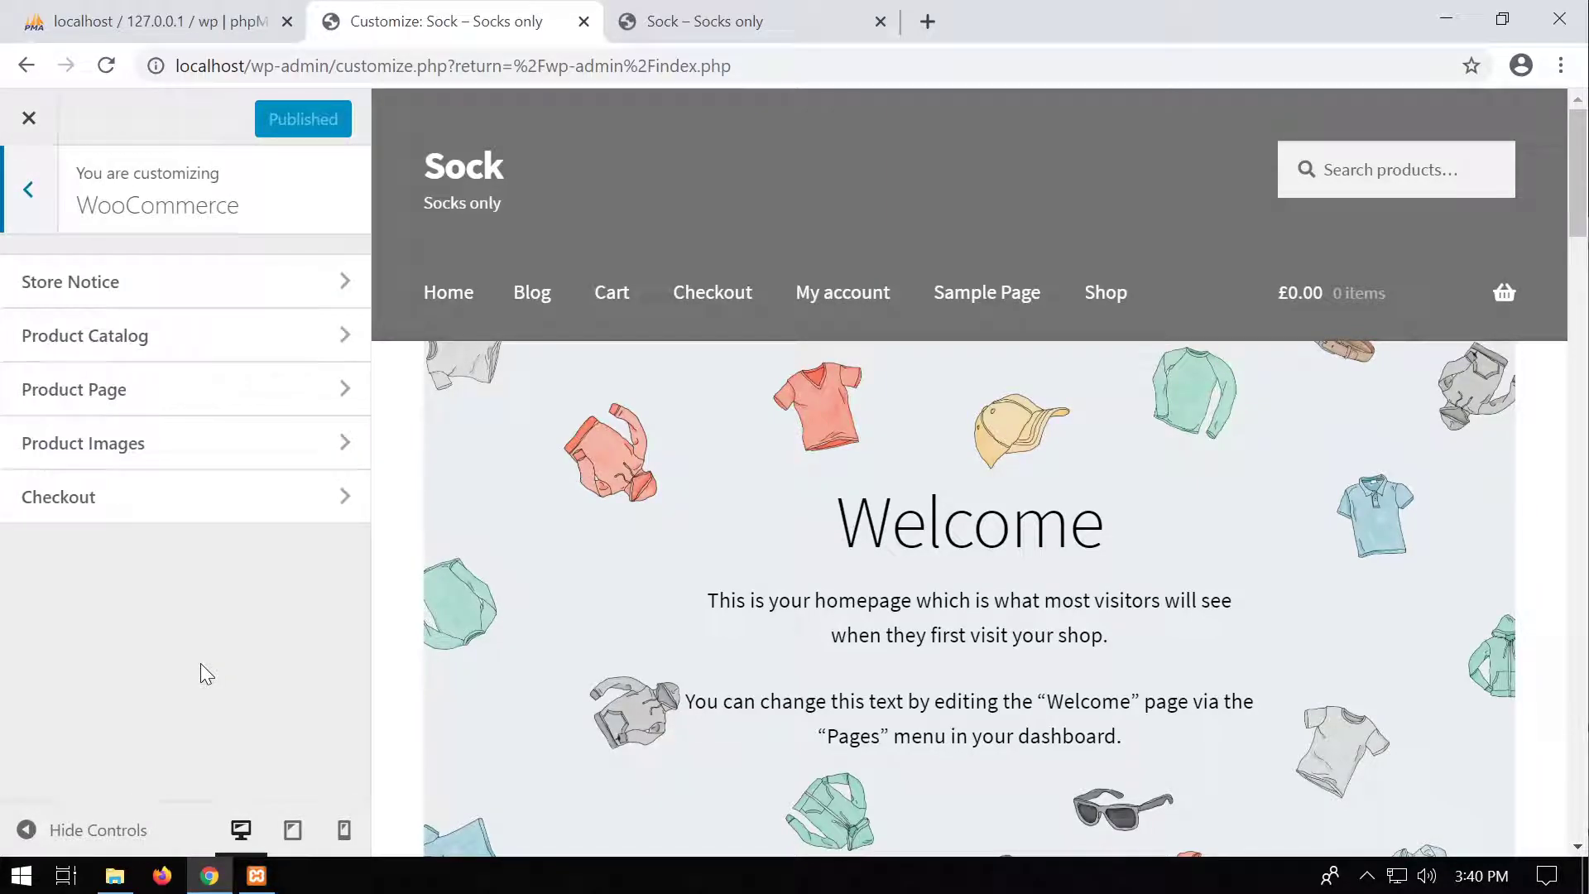
{"action": "left_click", "coordinate": [74, 334]}
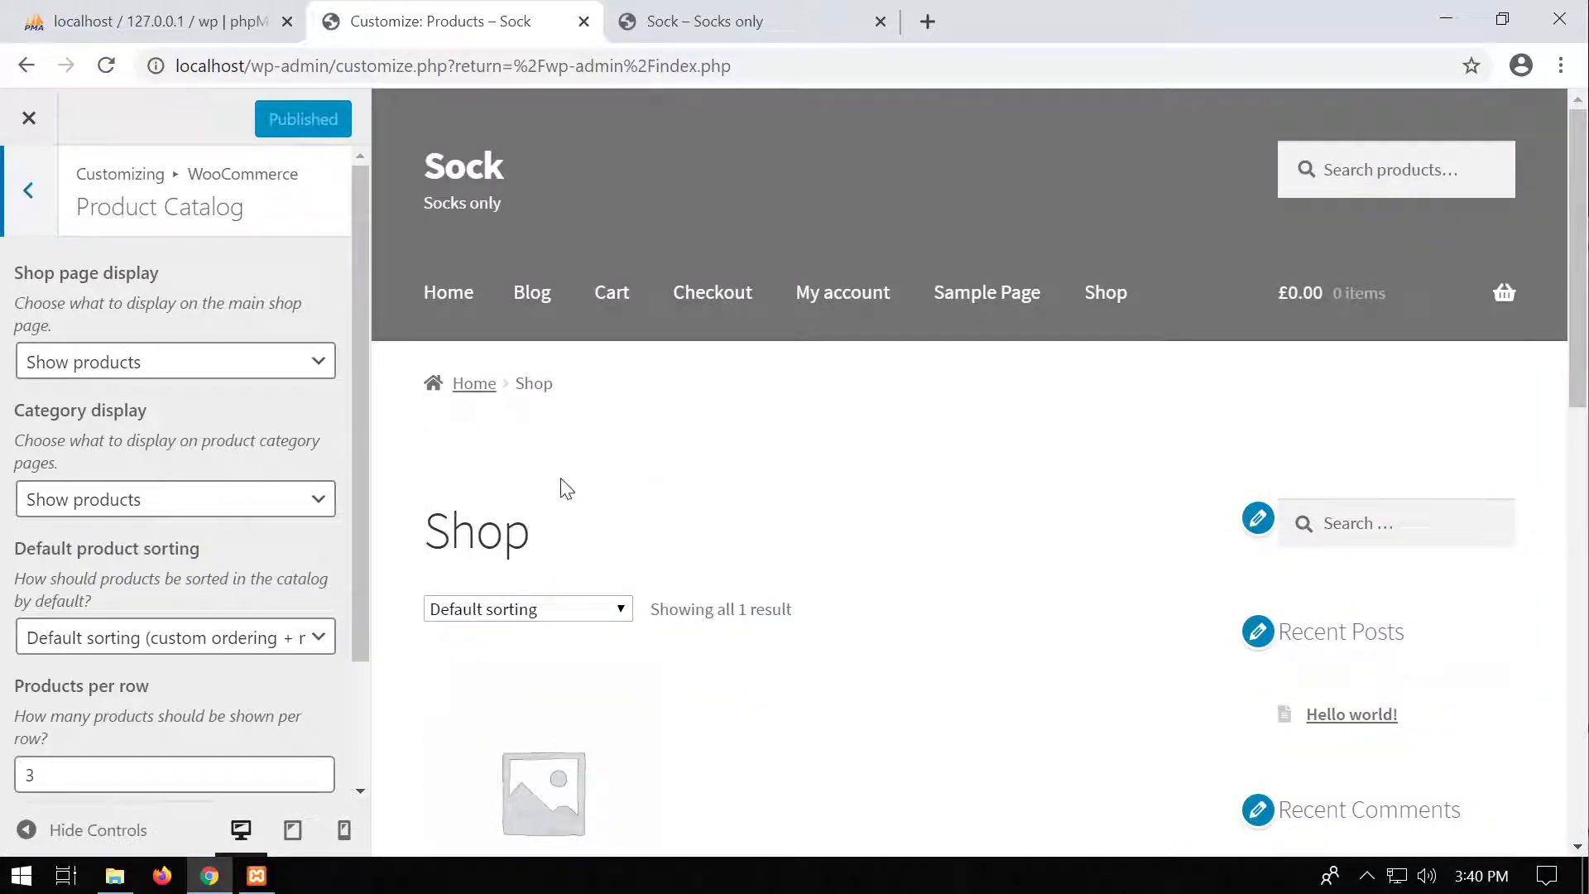
{"action": "left_click", "coordinate": [29, 190]}
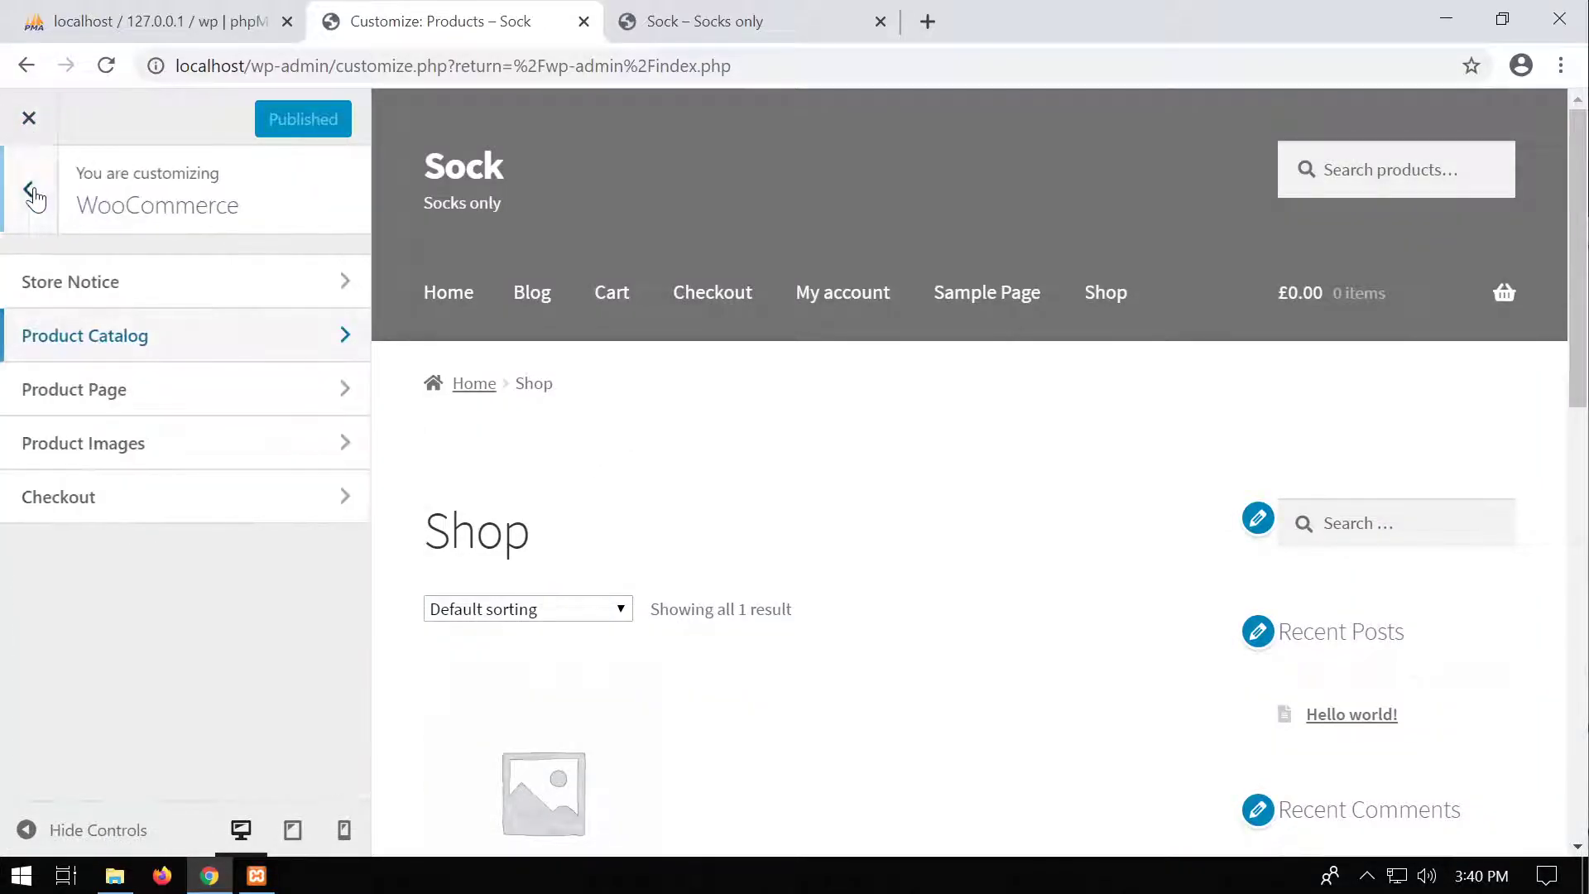
{"action": "left_click", "coordinate": [29, 190]}
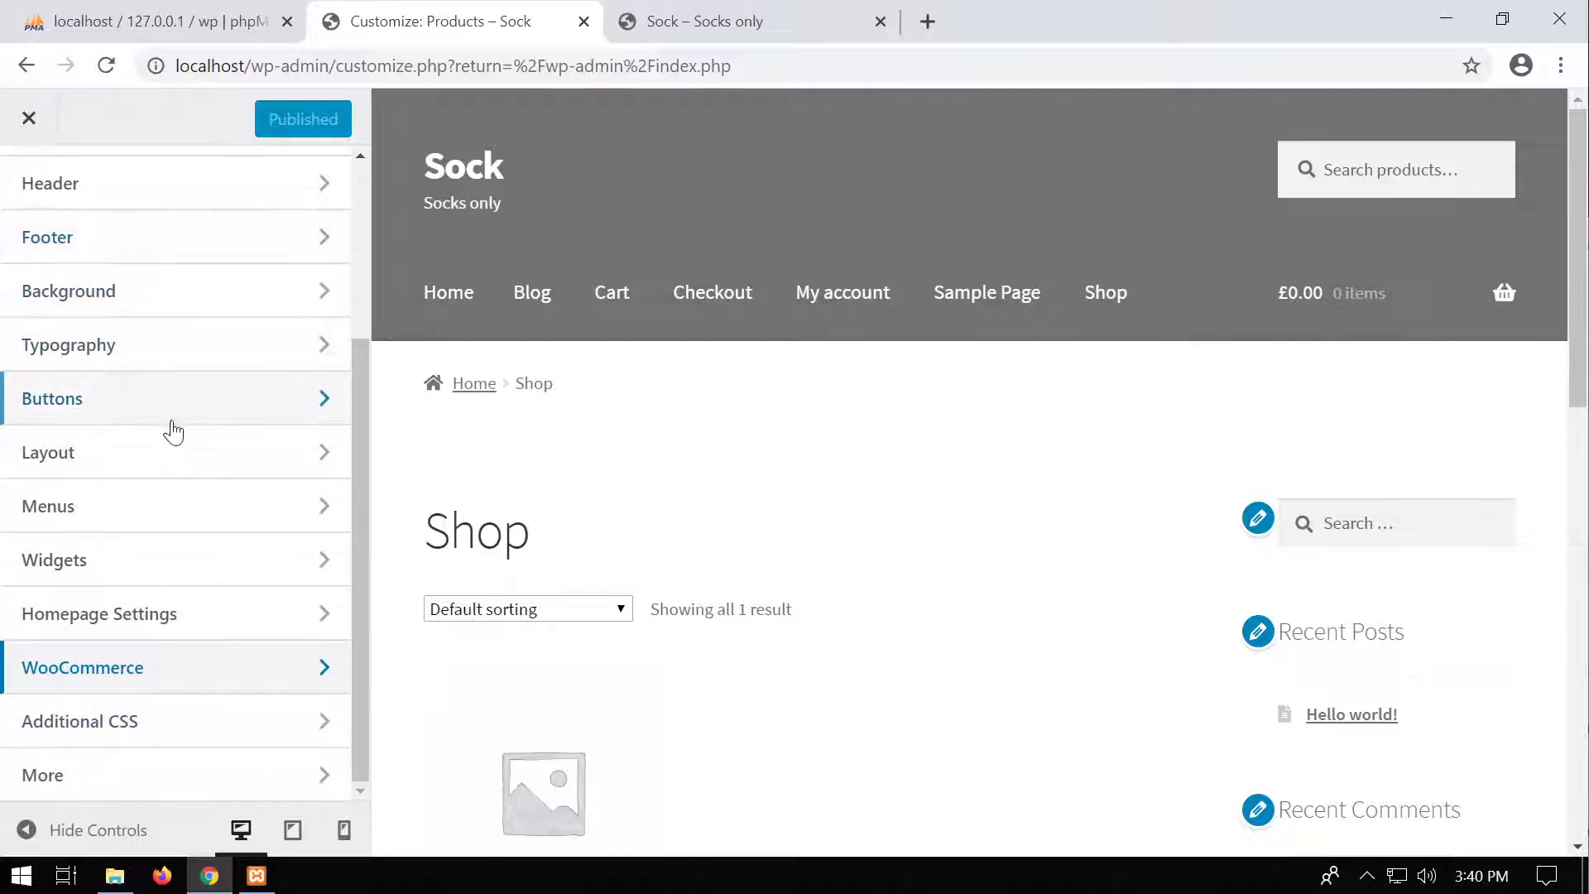
{"action": "scroll", "coordinate": [173, 430], "scroll_direction": "up", "scroll_amount": 3}
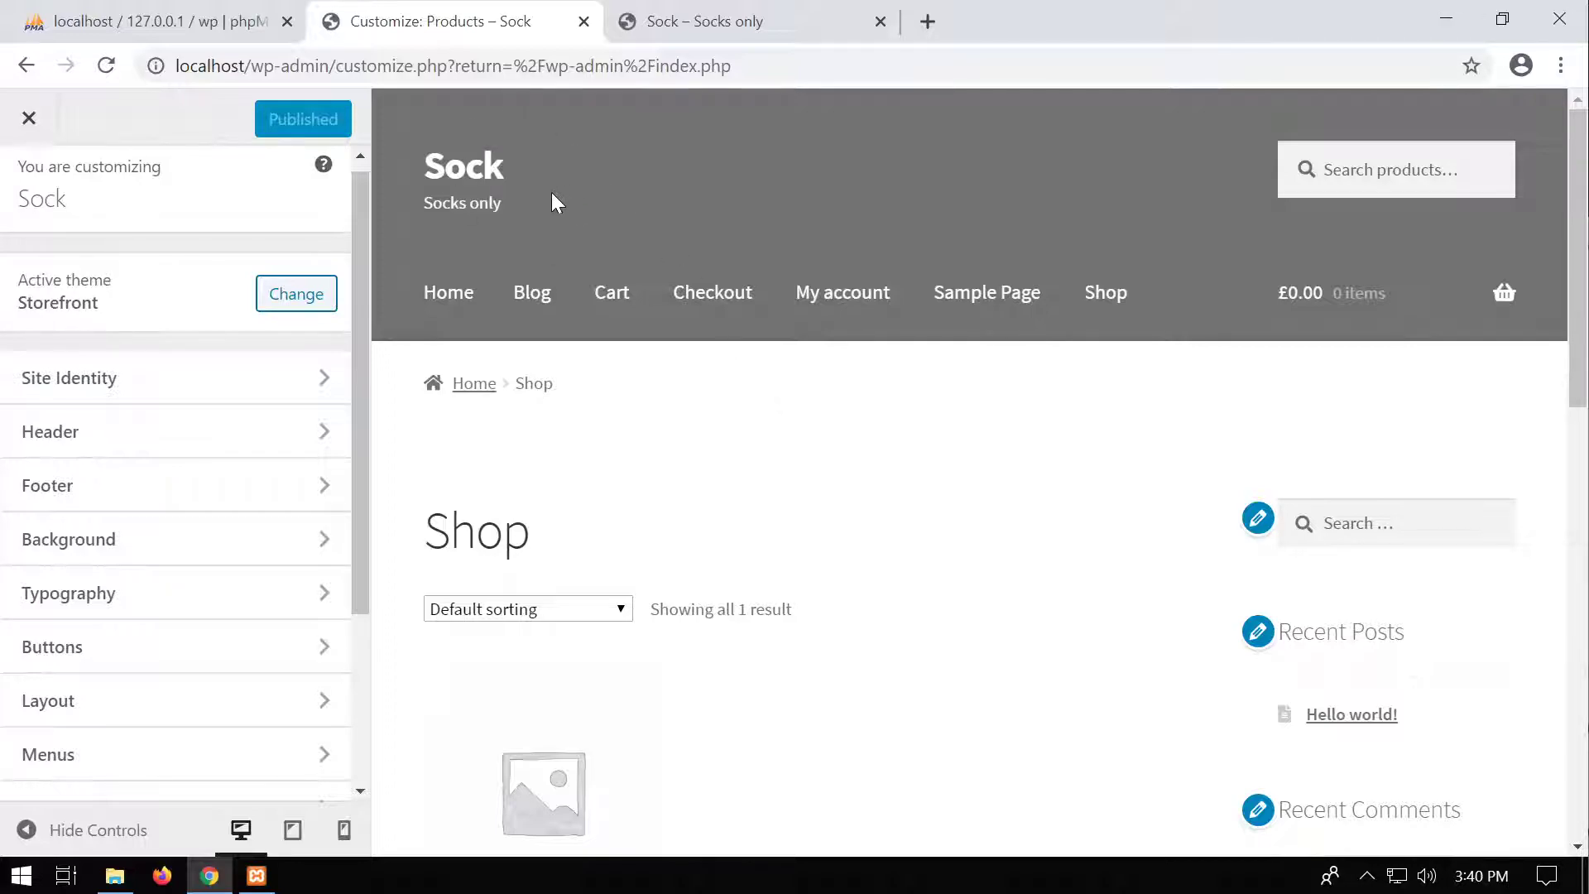
{"action": "scroll", "coordinate": [184, 451], "scroll_direction": "down", "scroll_amount": 3}
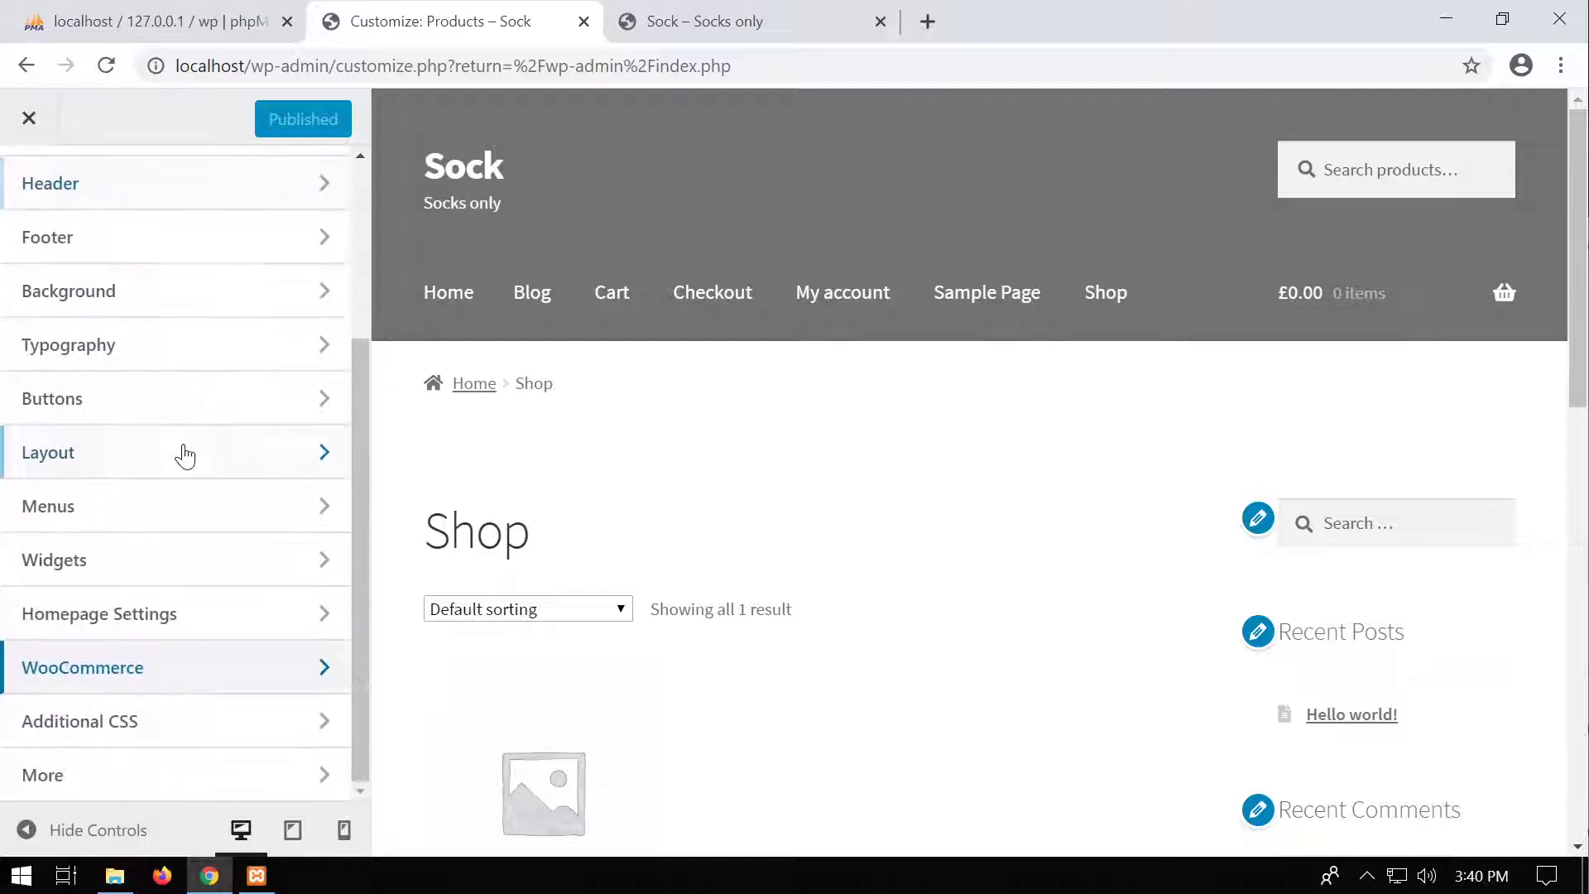
Step: Open Additional CSS to see the empty custom CSS editor
{"action": "left_click", "coordinate": [137, 734]}
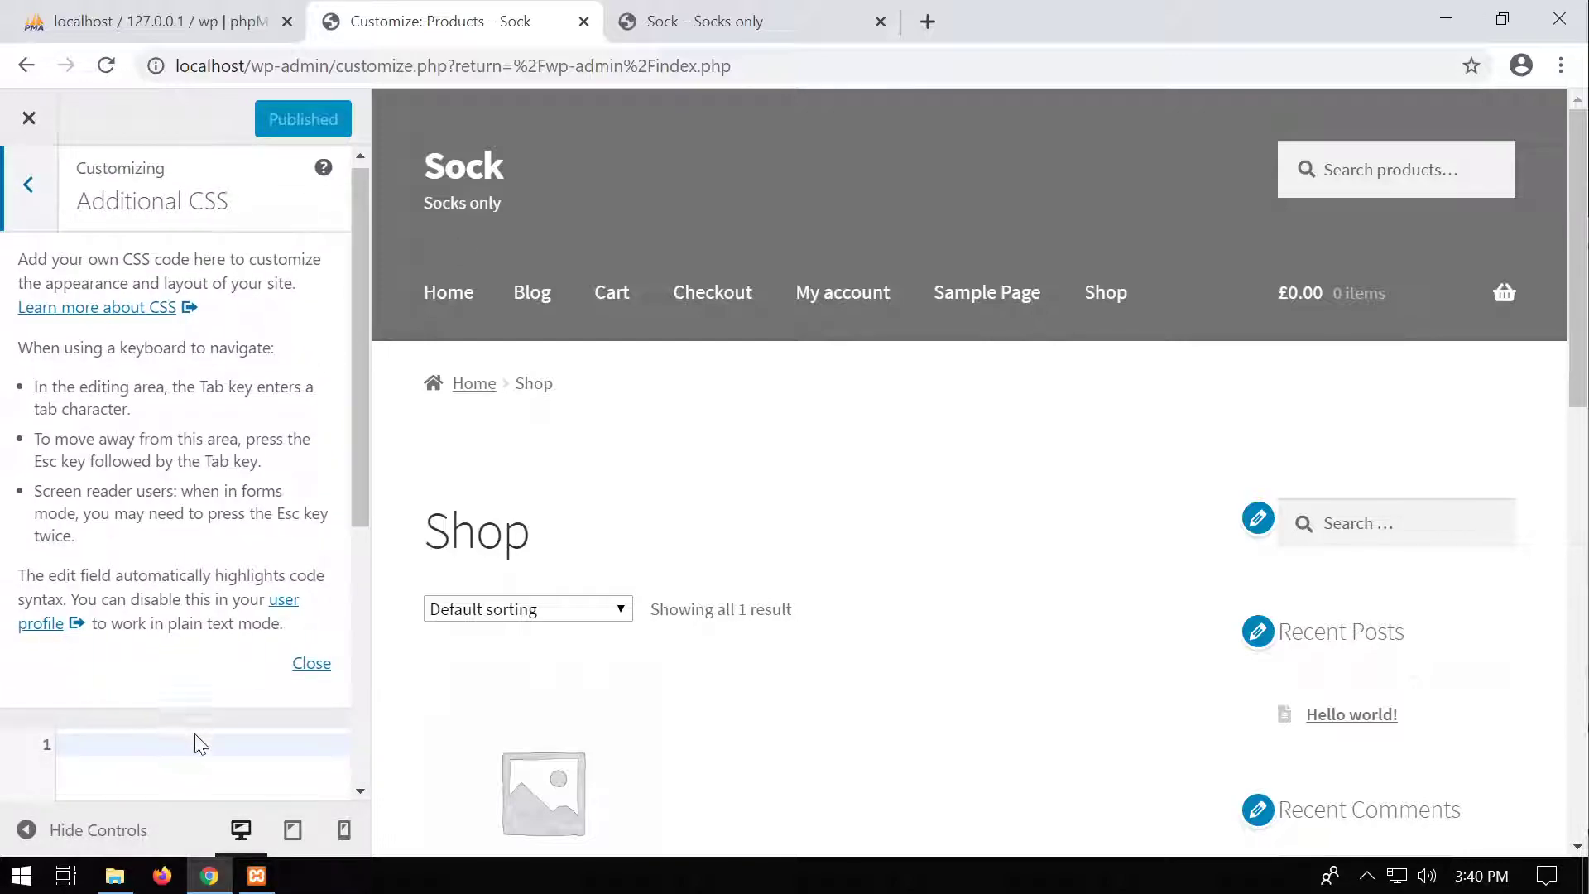
{"action": "scroll", "coordinate": [196, 737], "scroll_direction": "down", "scroll_amount": 3}
{"action": "scroll", "coordinate": [195, 725], "scroll_direction": "down", "scroll_amount": 2}
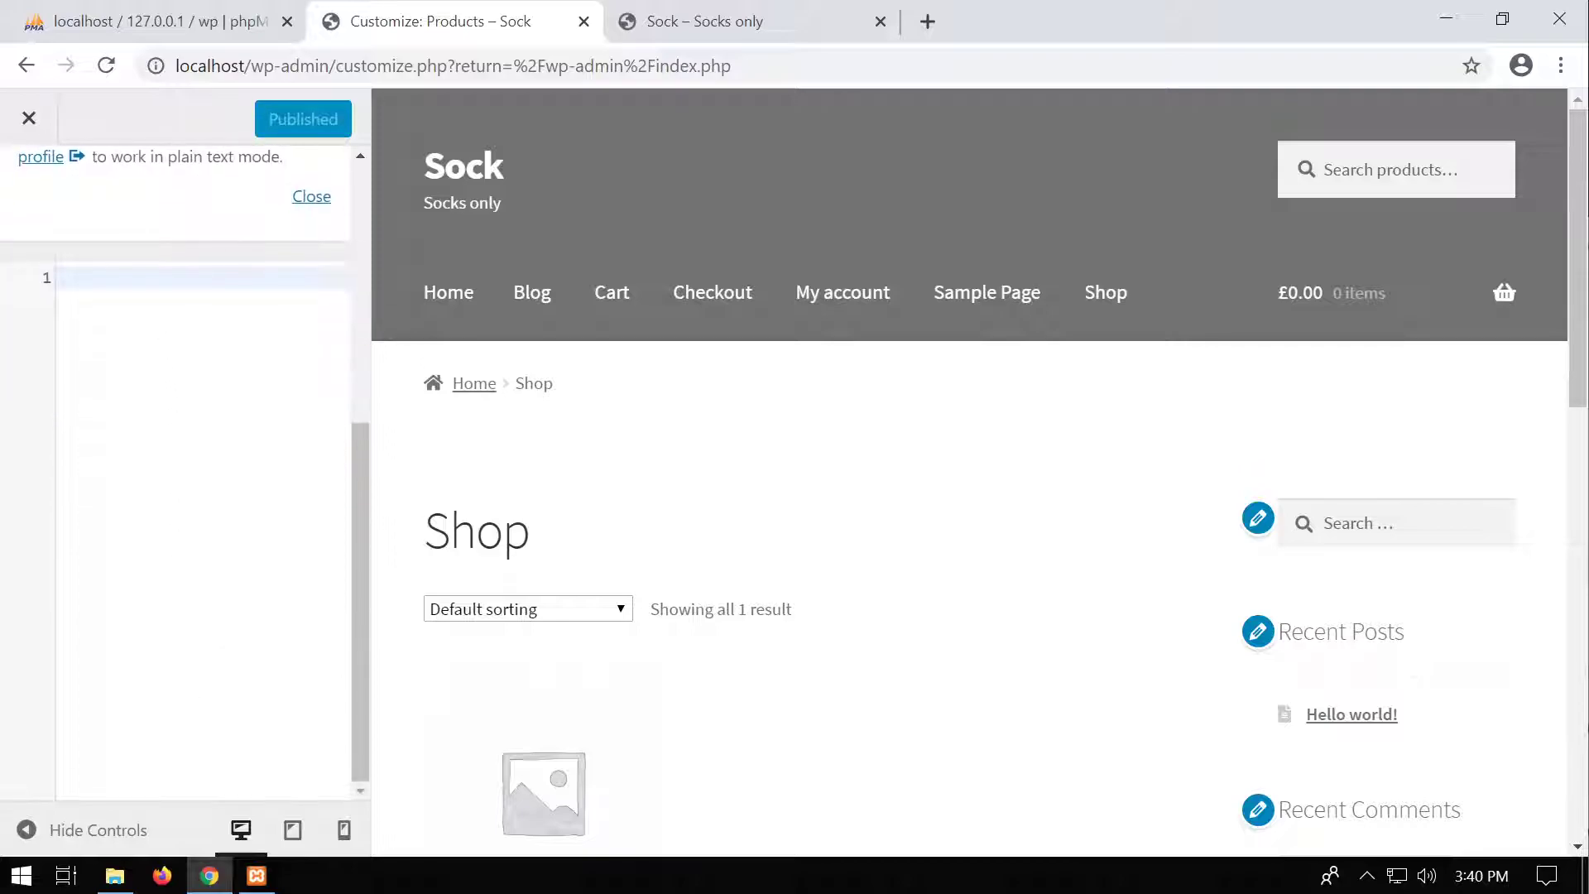
Step: Close the Customizer and open Appearance > Theme Editor, accepting the file-editing warning
{"action": "left_click", "coordinate": [37, 124]}
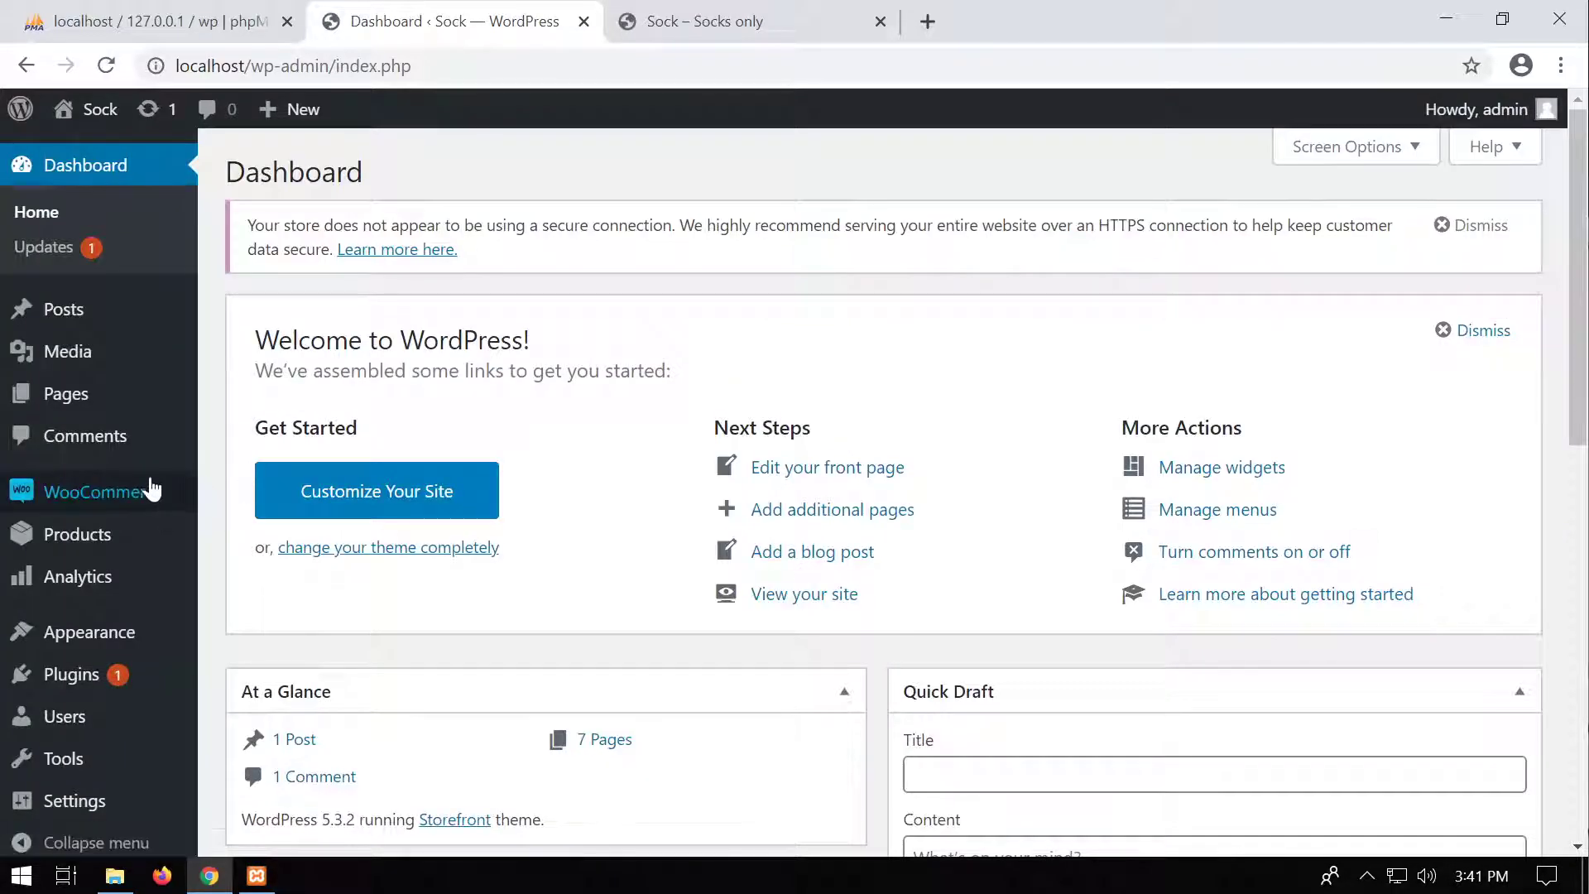
{"action": "scroll", "coordinate": [146, 476], "scroll_direction": "down", "scroll_amount": 1}
{"action": "scroll", "coordinate": [131, 579], "scroll_direction": "down", "scroll_amount": 1}
{"action": "mouse_move", "coordinate": [21, 622]}
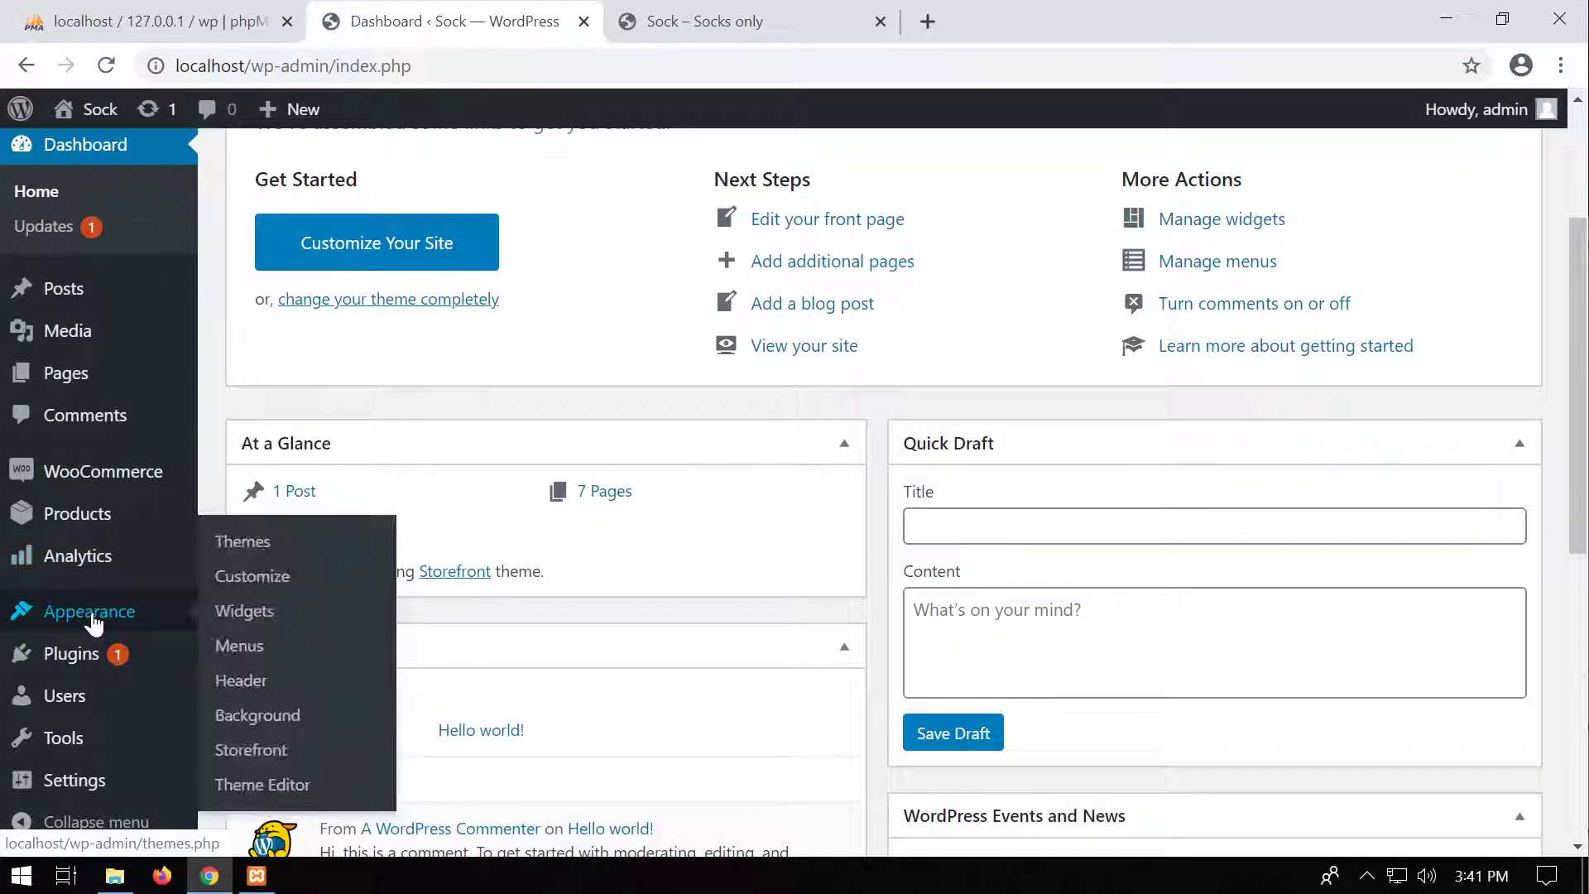
{"action": "left_click", "coordinate": [271, 788]}
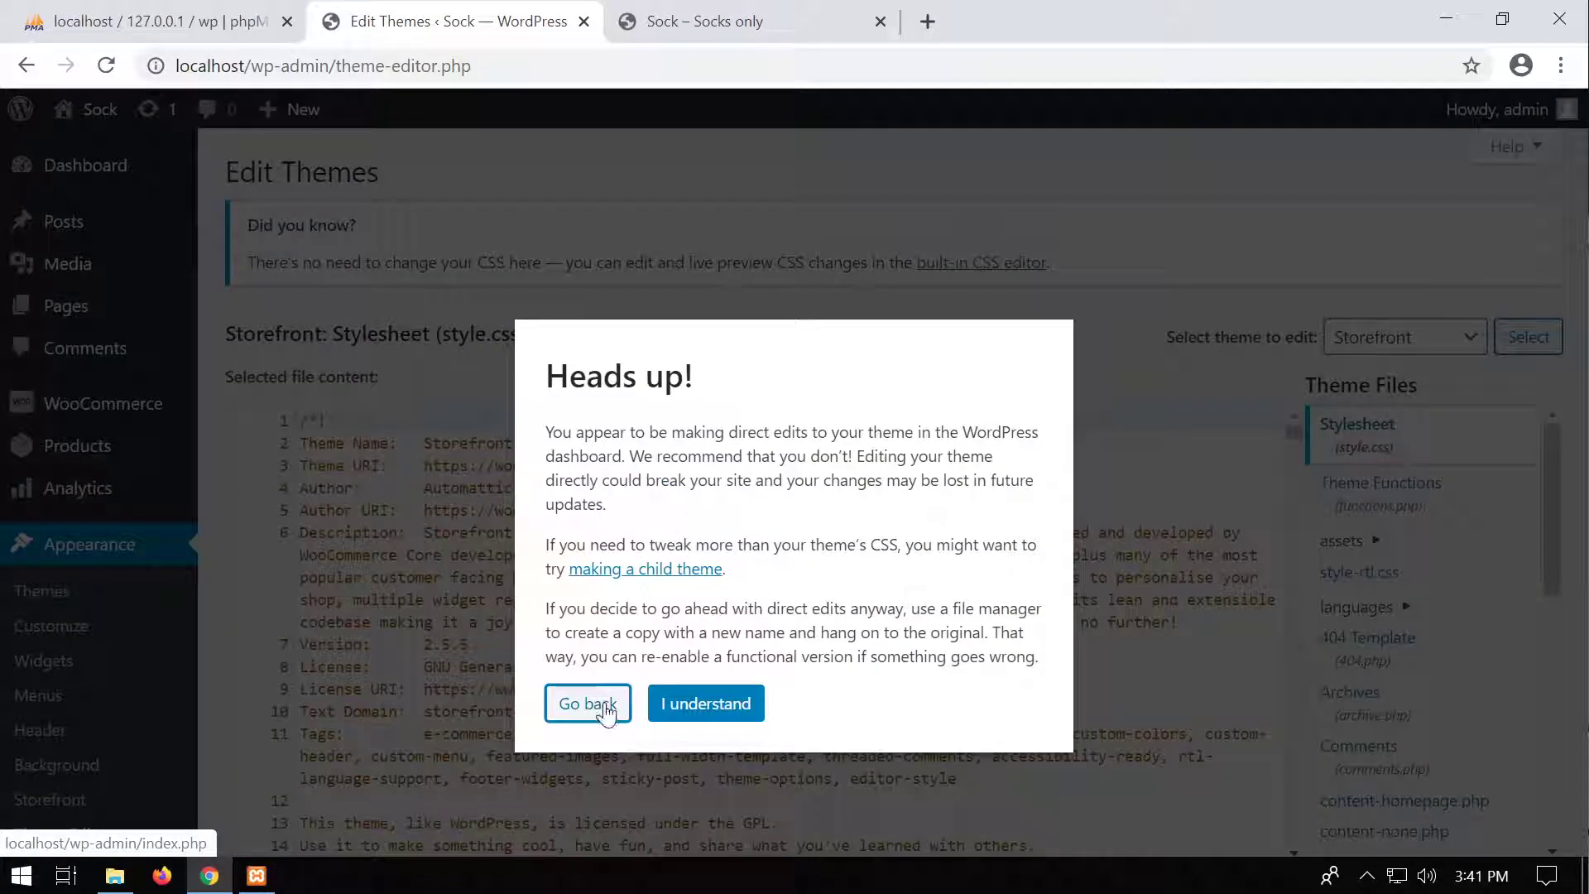
{"action": "left_click", "coordinate": [696, 710]}
Step: Select Storefront's style-rtl.css from Theme Files and scroll through its contents
{"action": "scroll", "coordinate": [695, 710], "scroll_direction": "down", "scroll_amount": 3}
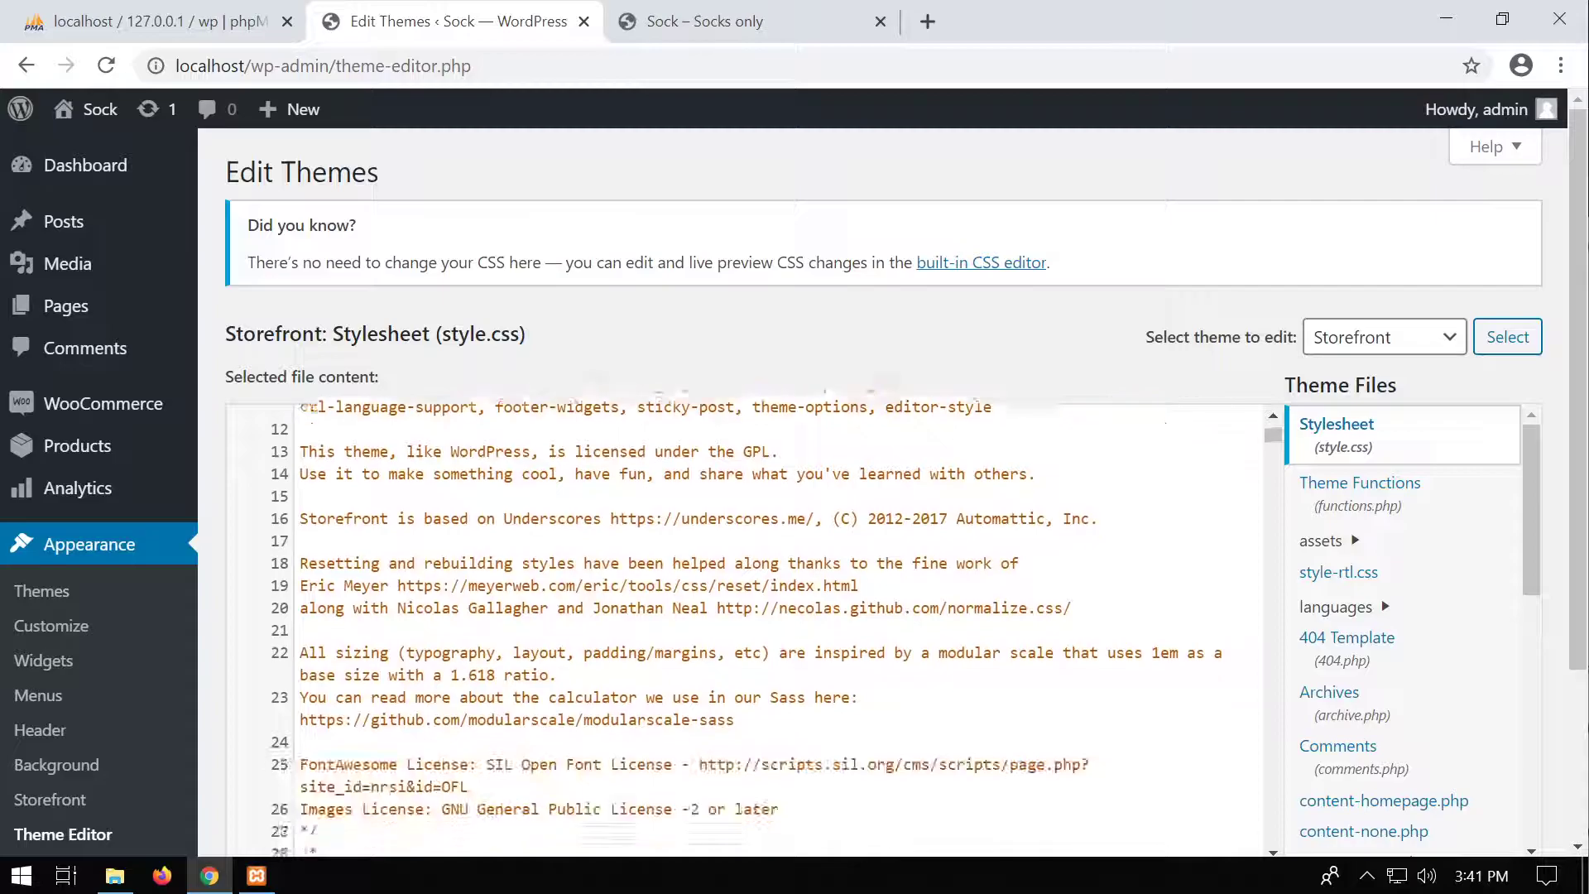
{"action": "scroll", "coordinate": [745, 621], "scroll_direction": "down", "scroll_amount": 8}
{"action": "scroll", "coordinate": [1429, 486], "scroll_direction": "down", "scroll_amount": 8}
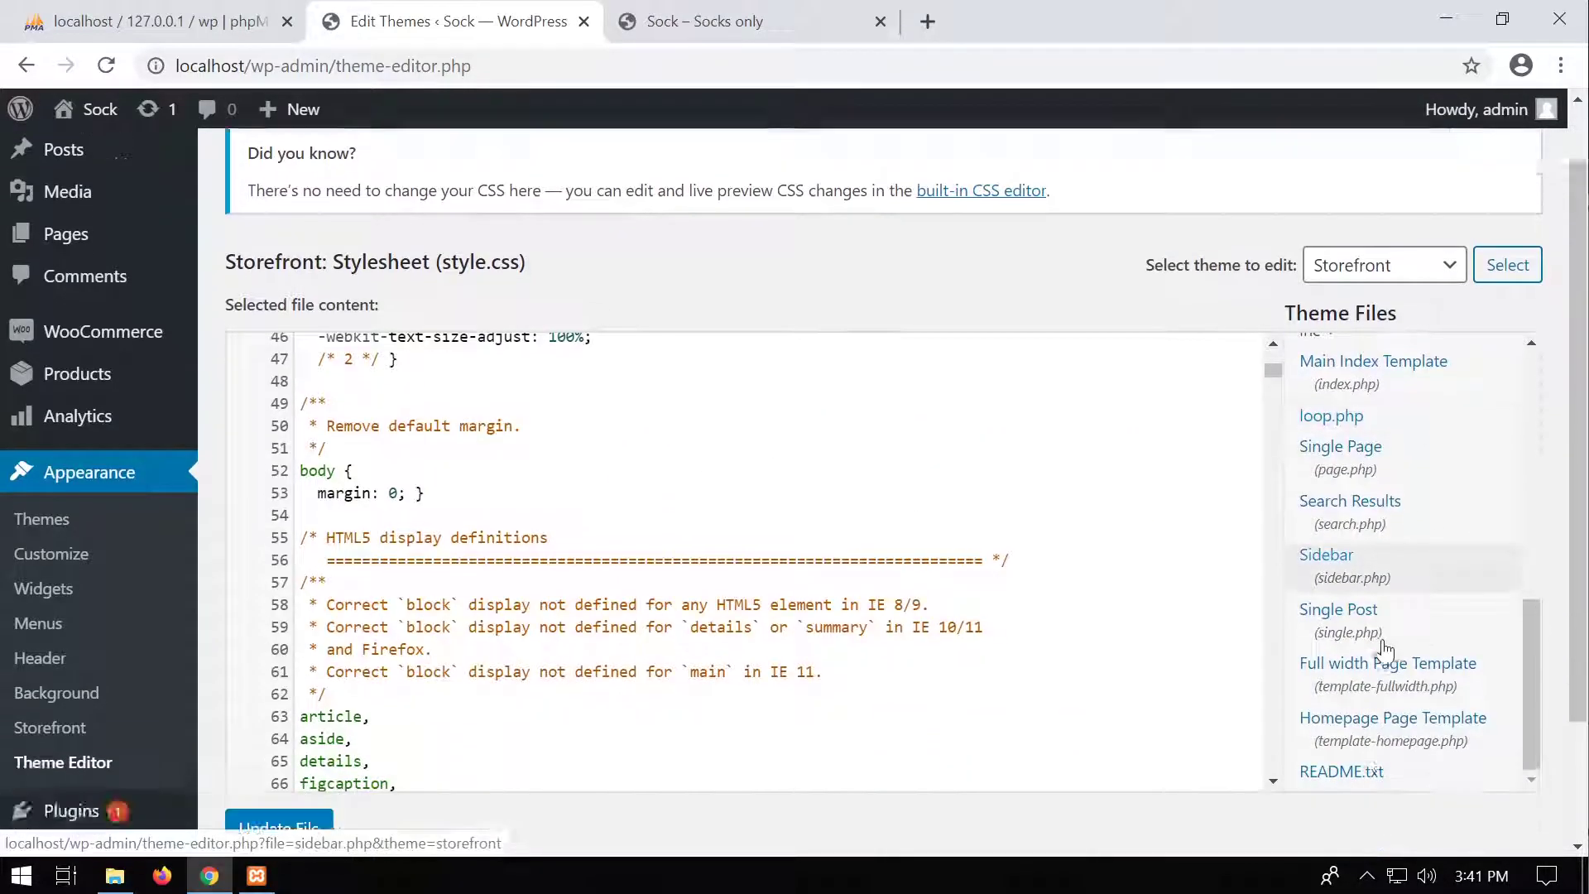
{"action": "scroll", "coordinate": [1384, 648], "scroll_direction": "down", "scroll_amount": 2}
{"action": "scroll", "coordinate": [1380, 613], "scroll_direction": "up", "scroll_amount": 5}
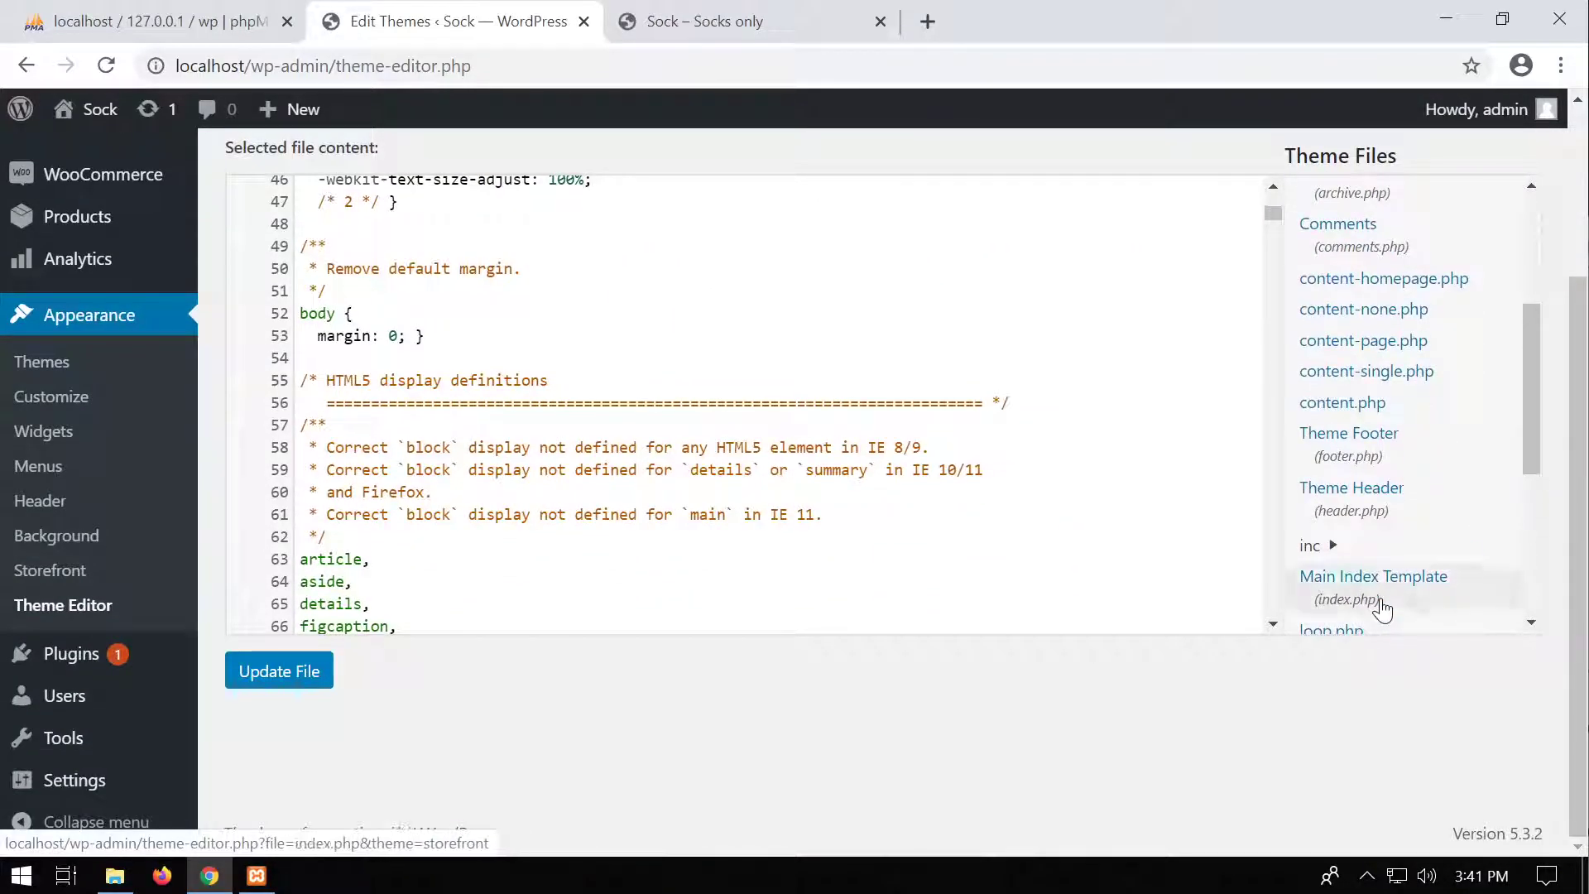
{"action": "scroll", "coordinate": [1383, 610], "scroll_direction": "up", "scroll_amount": 4}
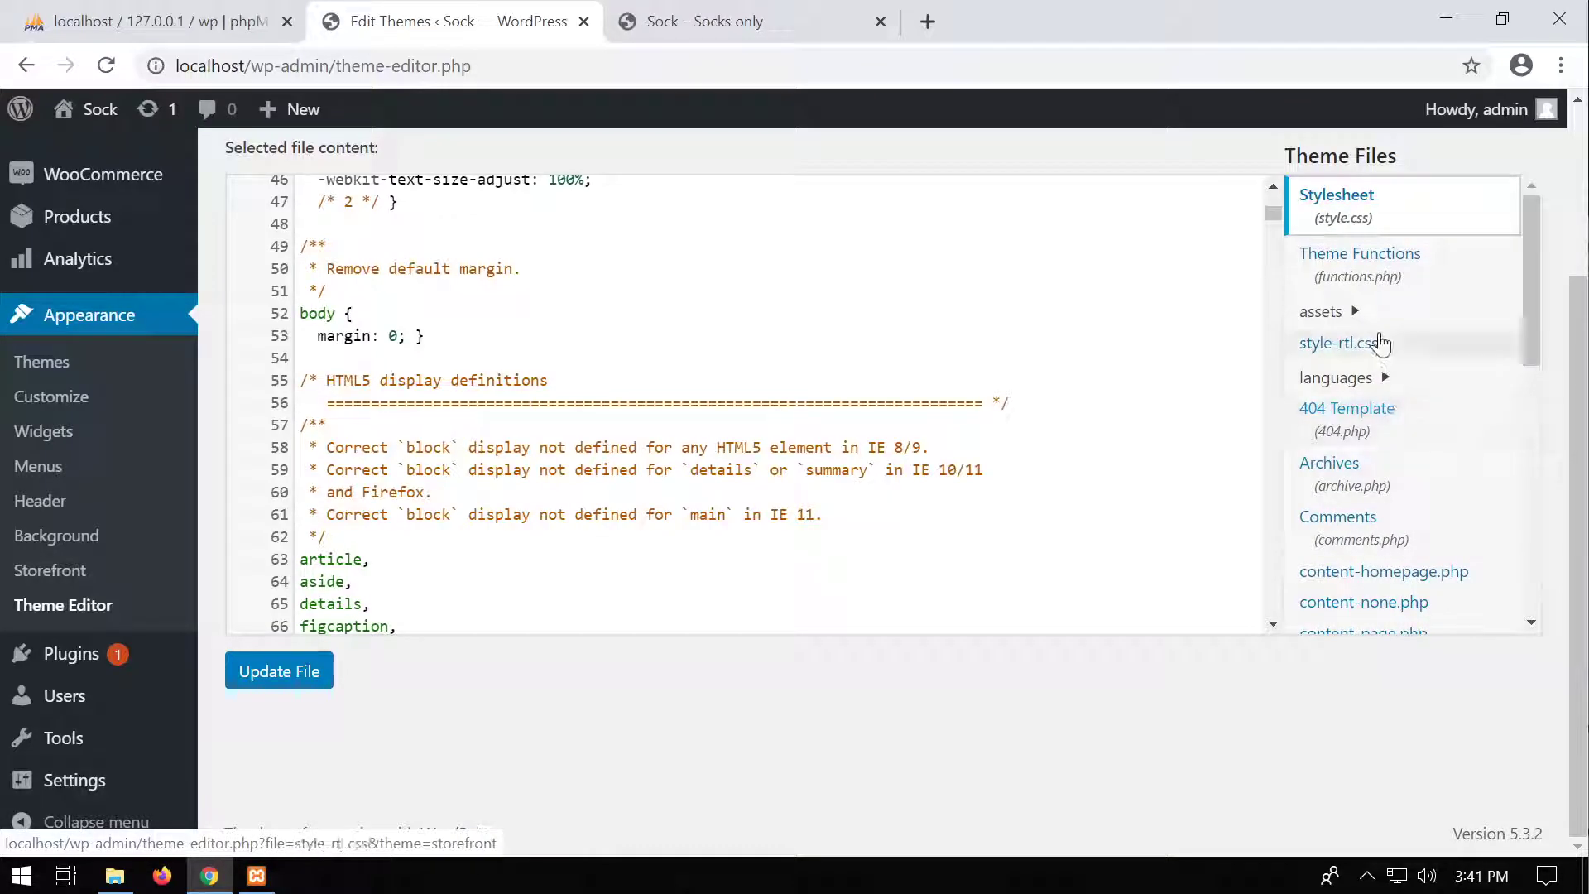
{"action": "left_click", "coordinate": [1380, 343]}
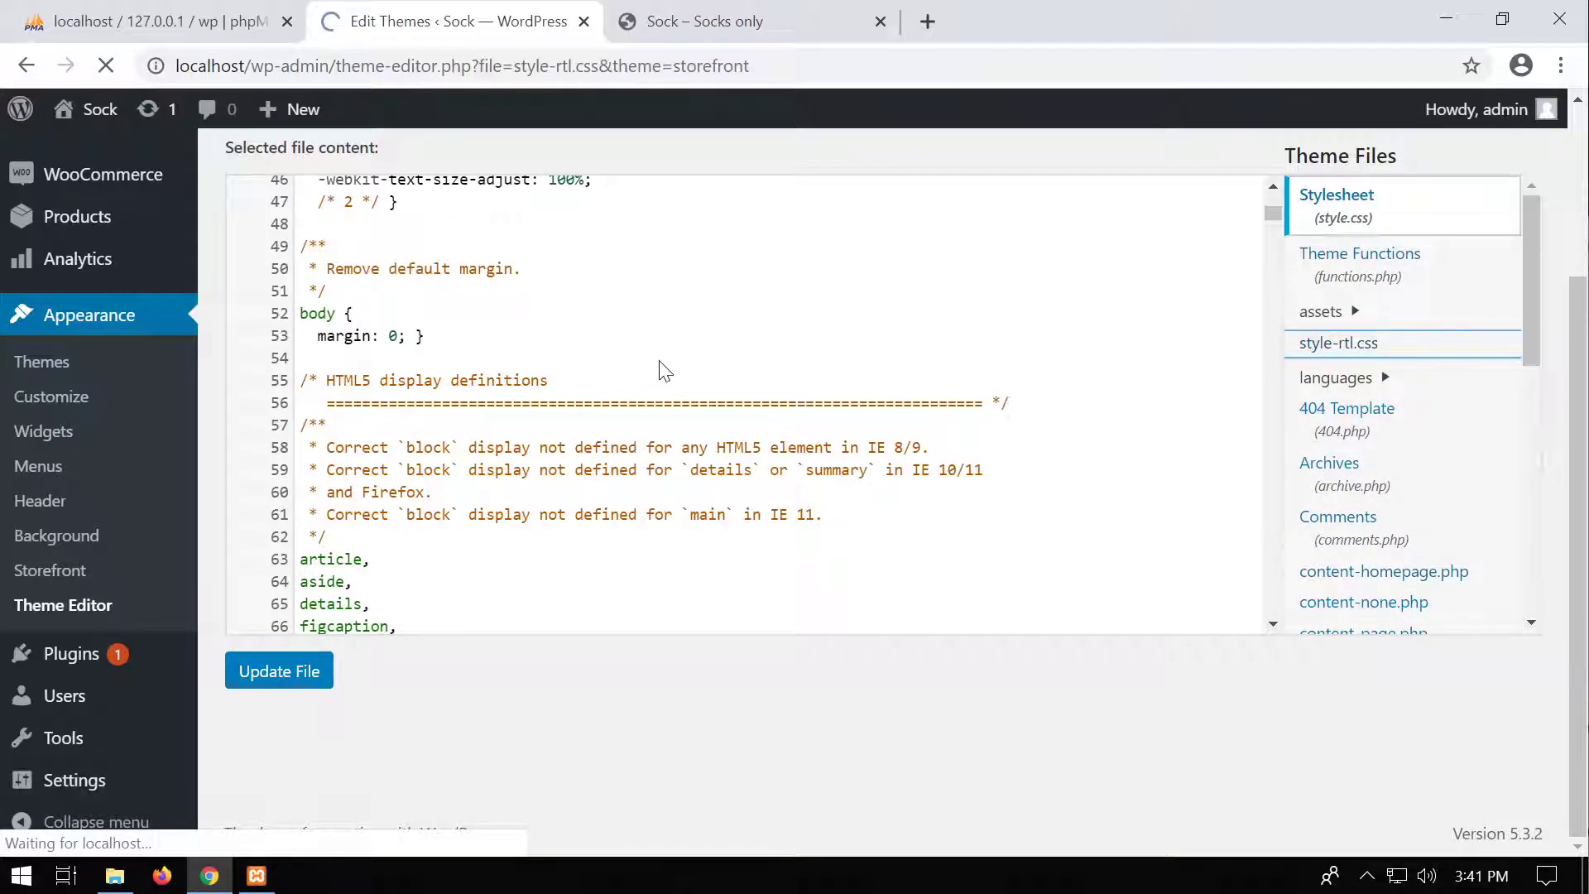
{"action": "scroll", "coordinate": [698, 409], "scroll_direction": "down", "scroll_amount": 20}
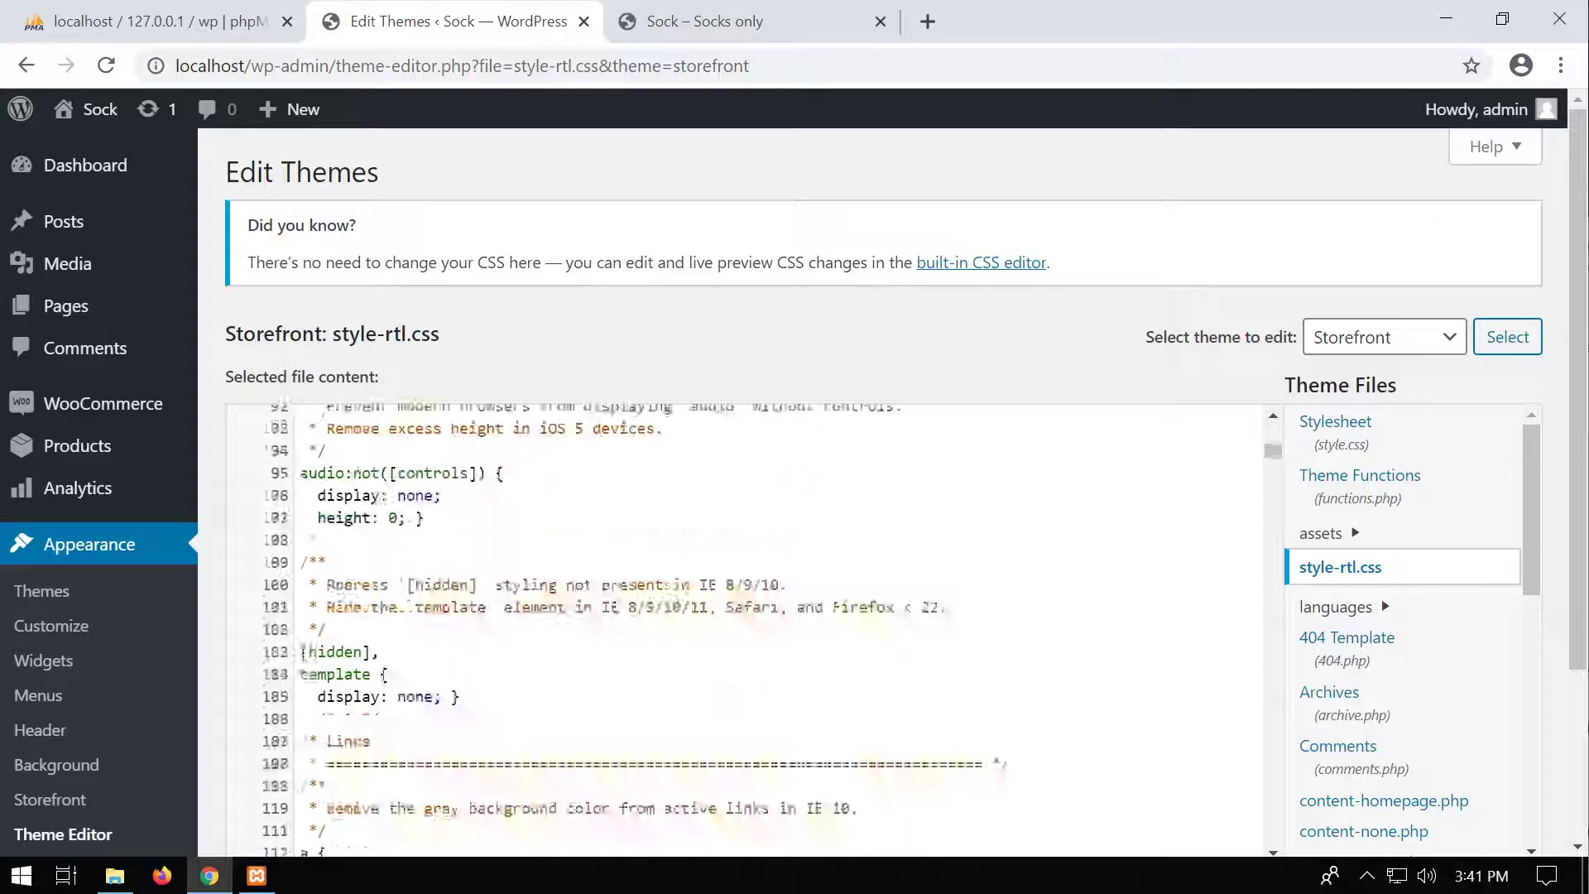
{"action": "scroll", "coordinate": [699, 629], "scroll_direction": "down", "scroll_amount": 20}
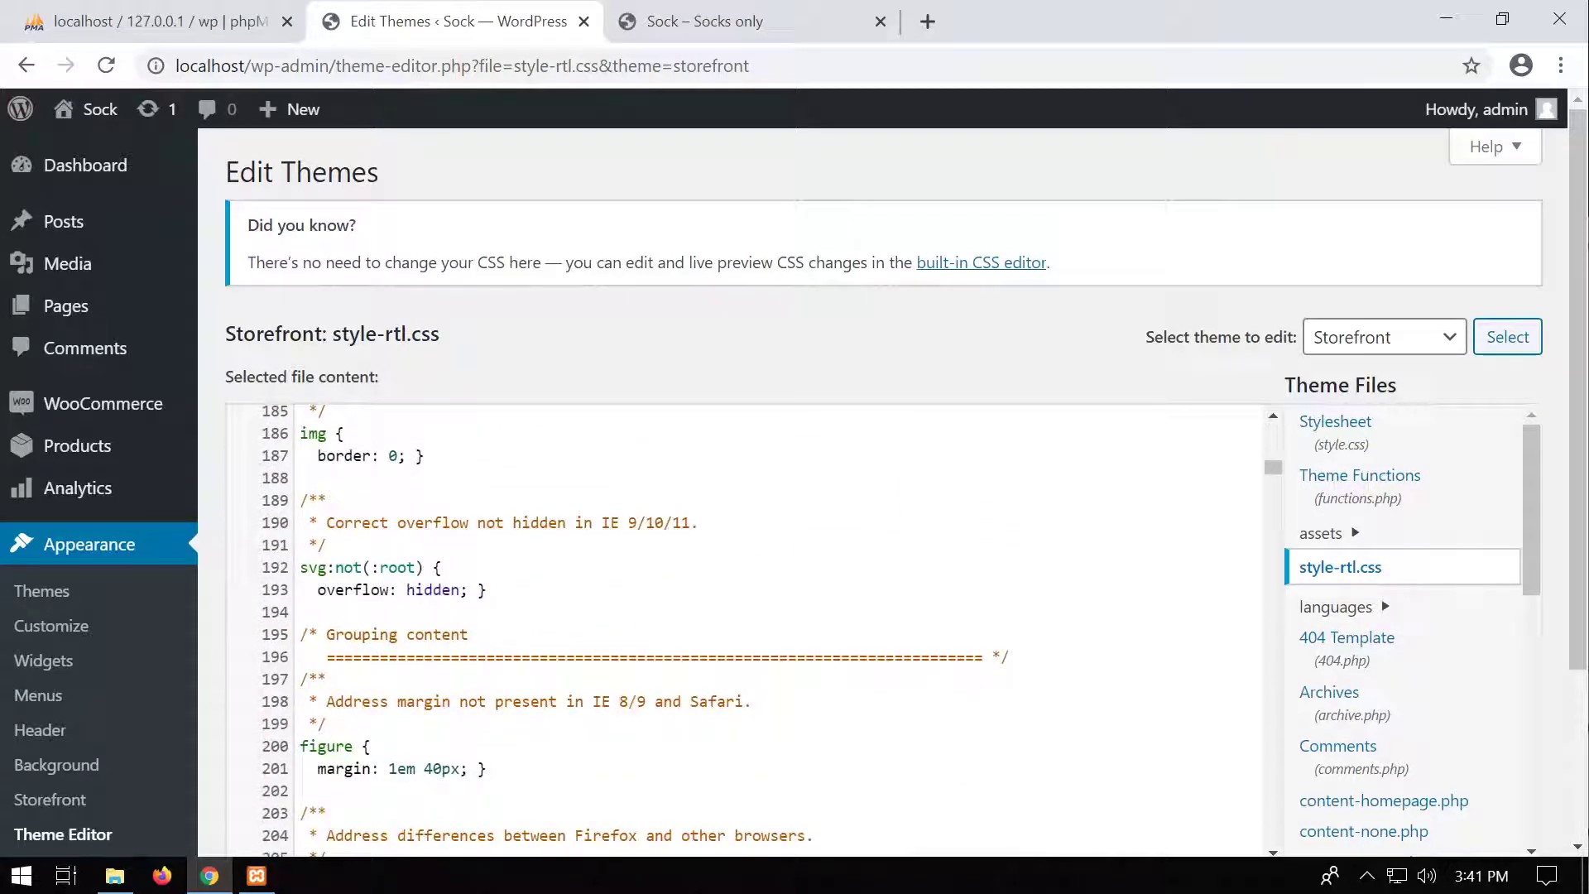
{"action": "scroll", "coordinate": [745, 629], "scroll_direction": "down", "scroll_amount": 5}
{"action": "scroll", "coordinate": [745, 629], "scroll_direction": "up", "scroll_amount": 20}
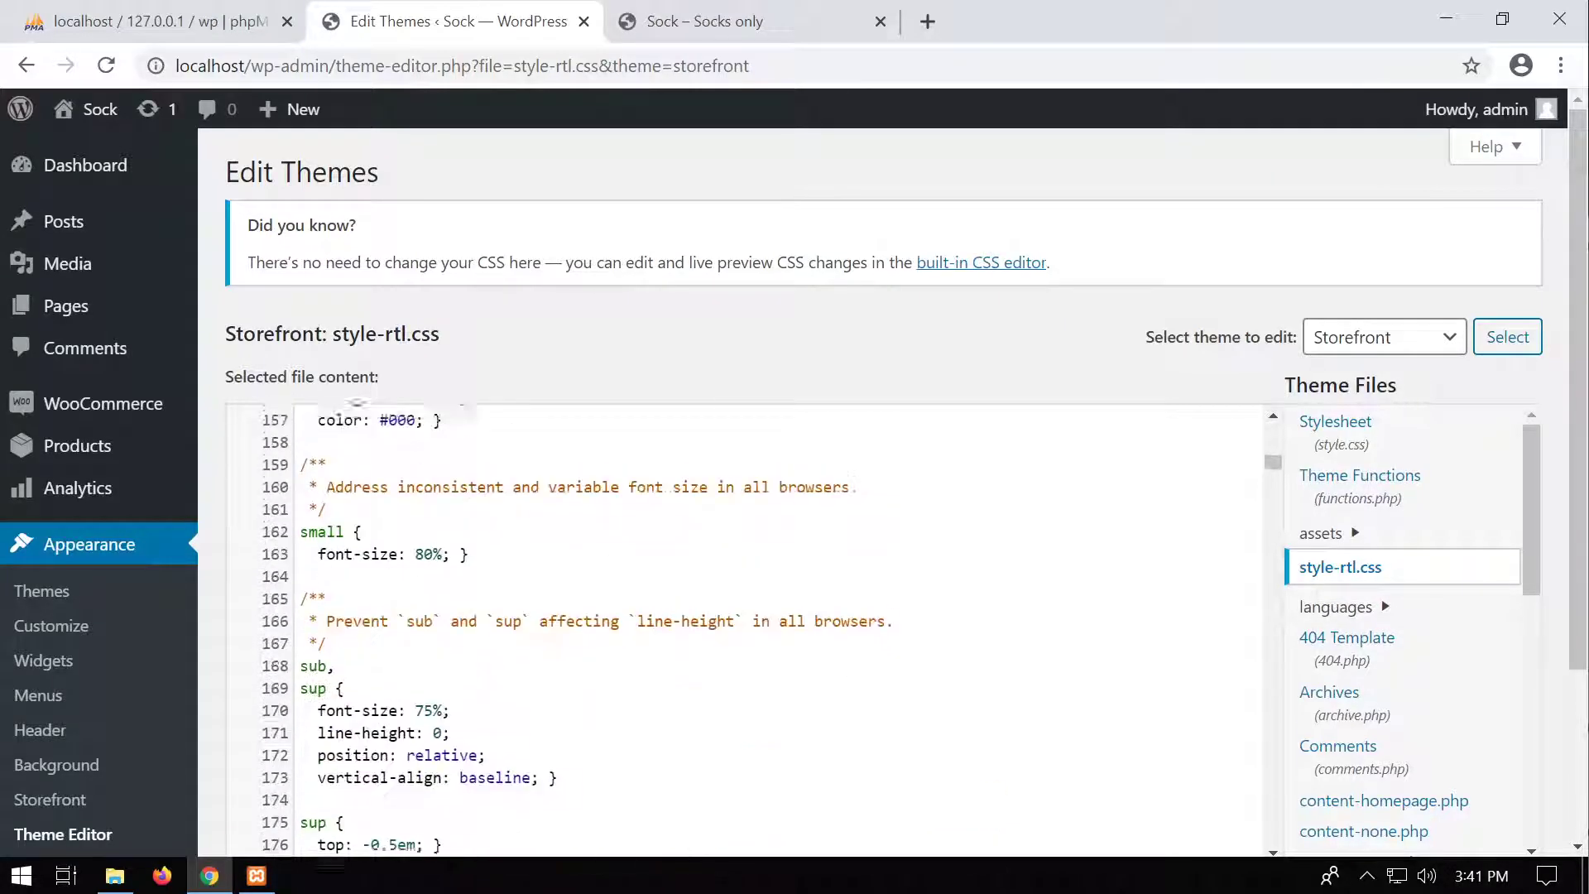
{"action": "scroll", "coordinate": [746, 629], "scroll_direction": "up", "scroll_amount": 20}
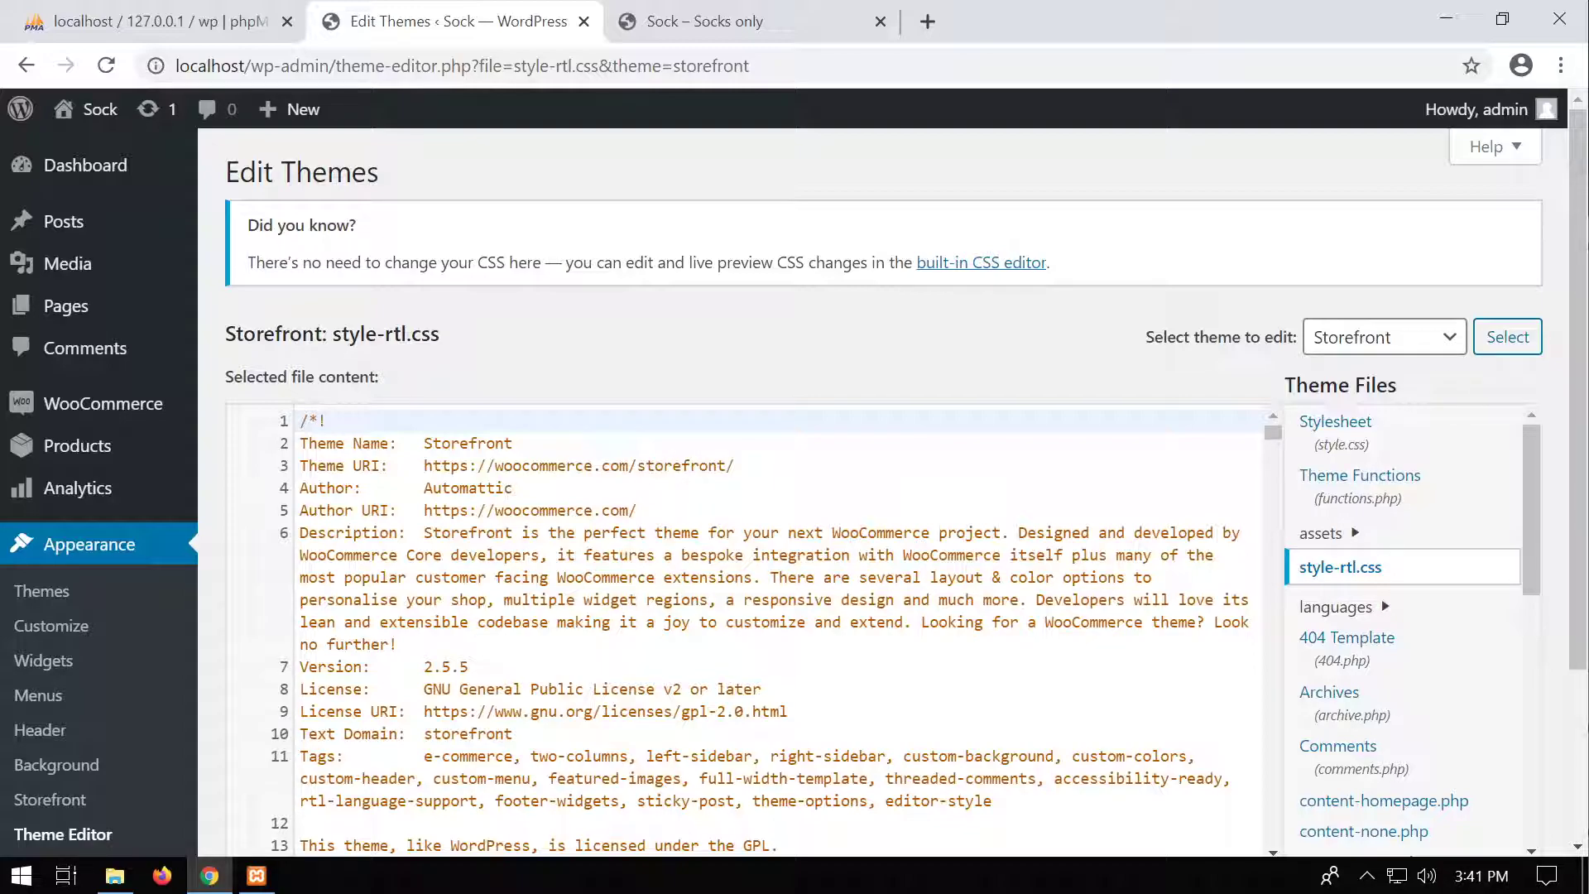
{"action": "scroll", "coordinate": [745, 629], "scroll_direction": "down", "scroll_amount": 10}
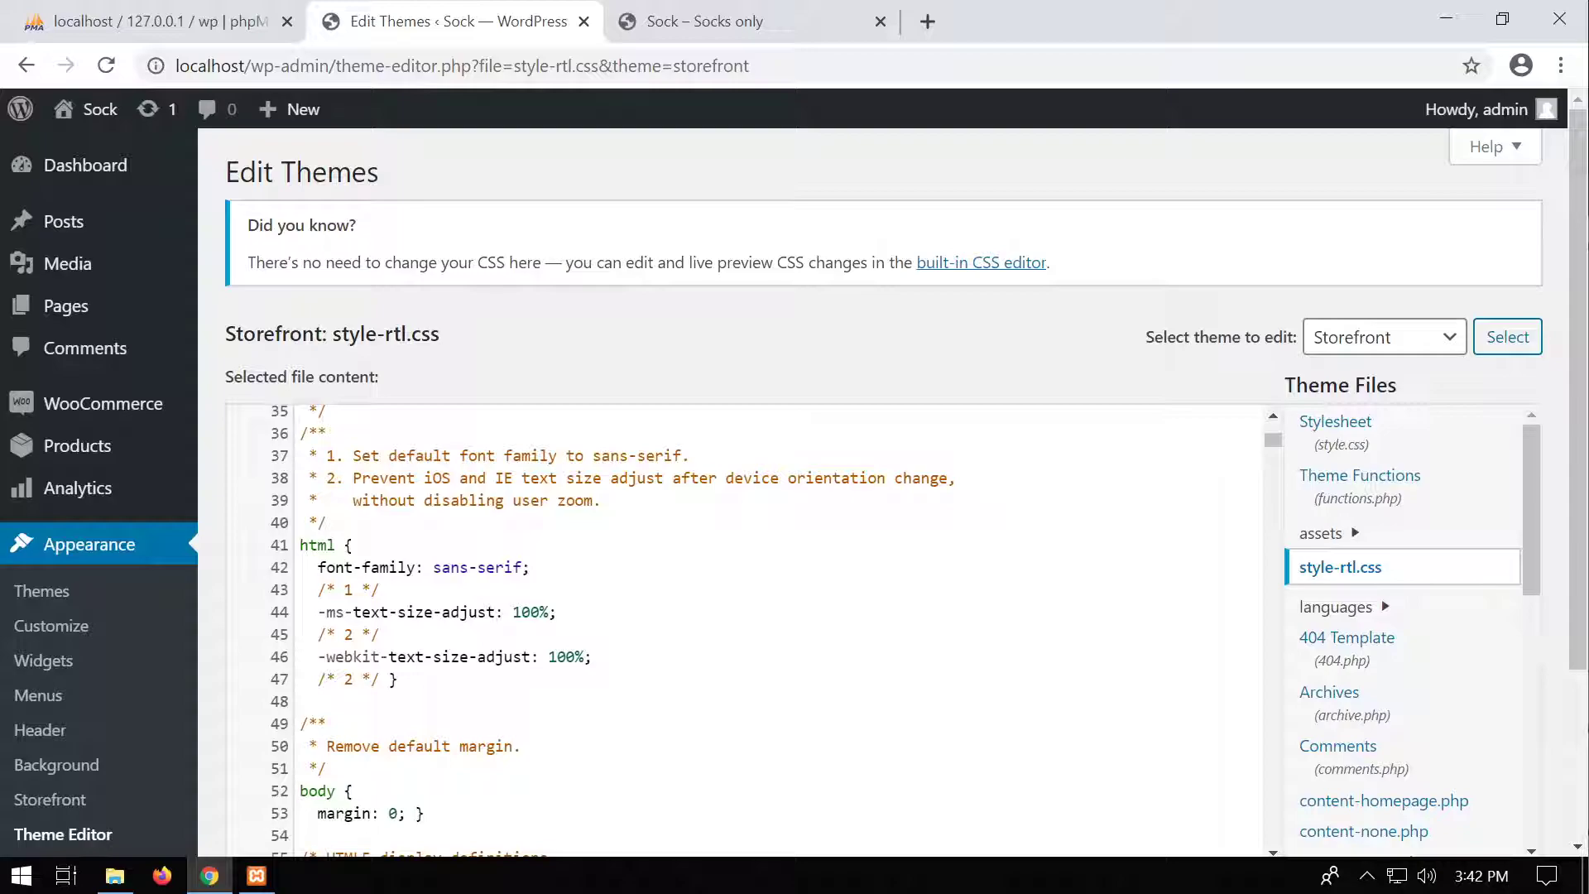
Step: Reopen Appearance > Customize, then switch to the 'Sock – Socks only' store tab and scroll its homepage
{"action": "left_click", "coordinate": [77, 641]}
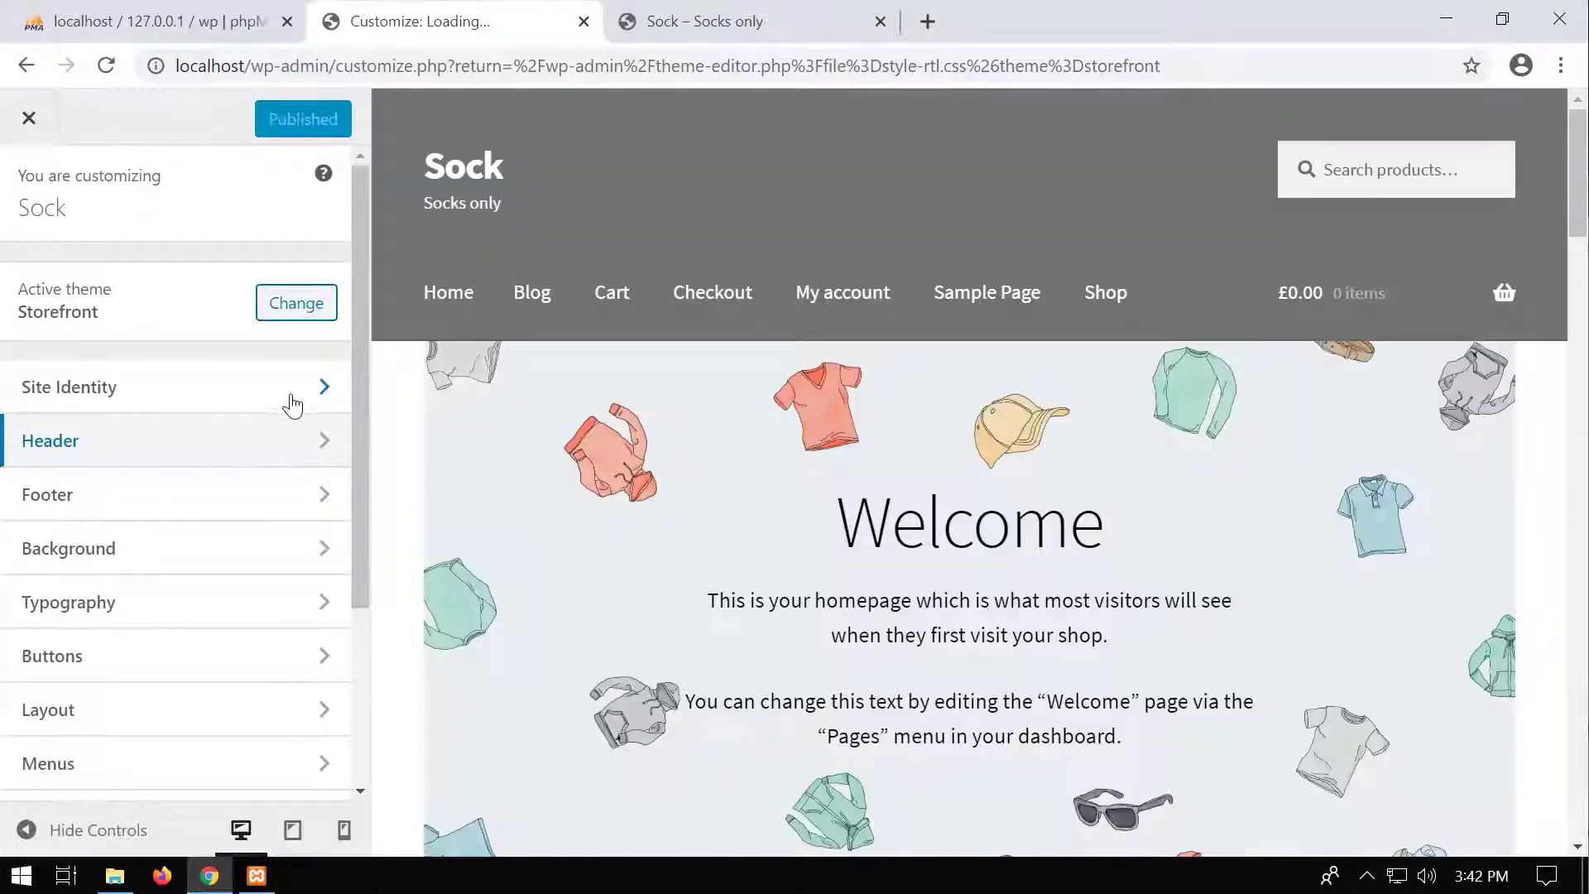
{"action": "left_click", "coordinate": [760, 22]}
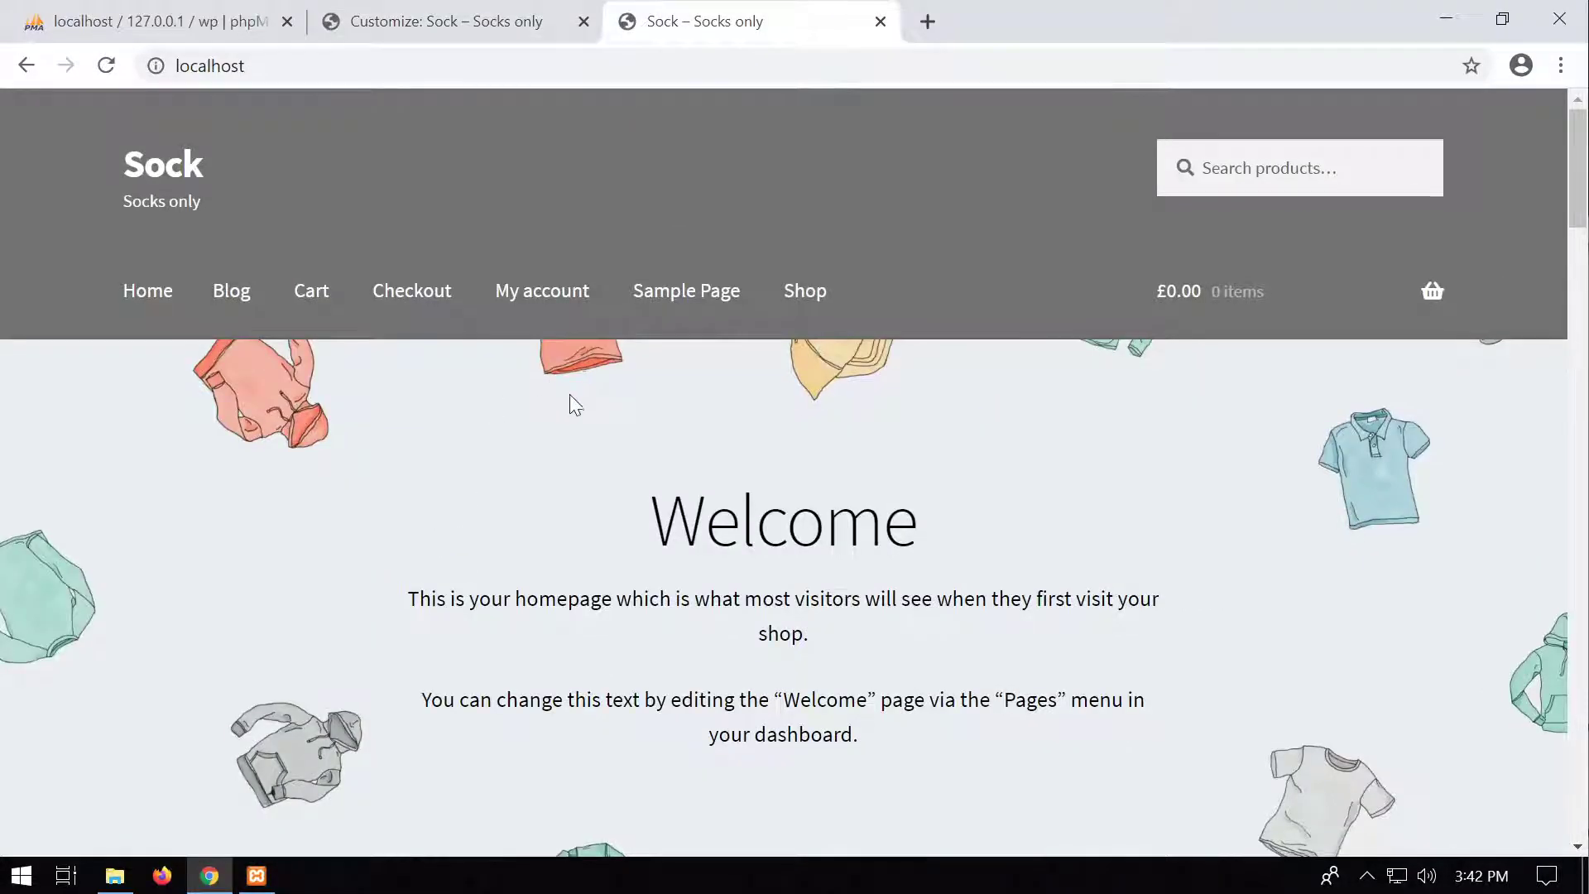
{"action": "scroll", "coordinate": [570, 397], "scroll_direction": "down", "scroll_amount": 10}
{"action": "scroll", "coordinate": [585, 412], "scroll_direction": "up", "scroll_amount": 5}
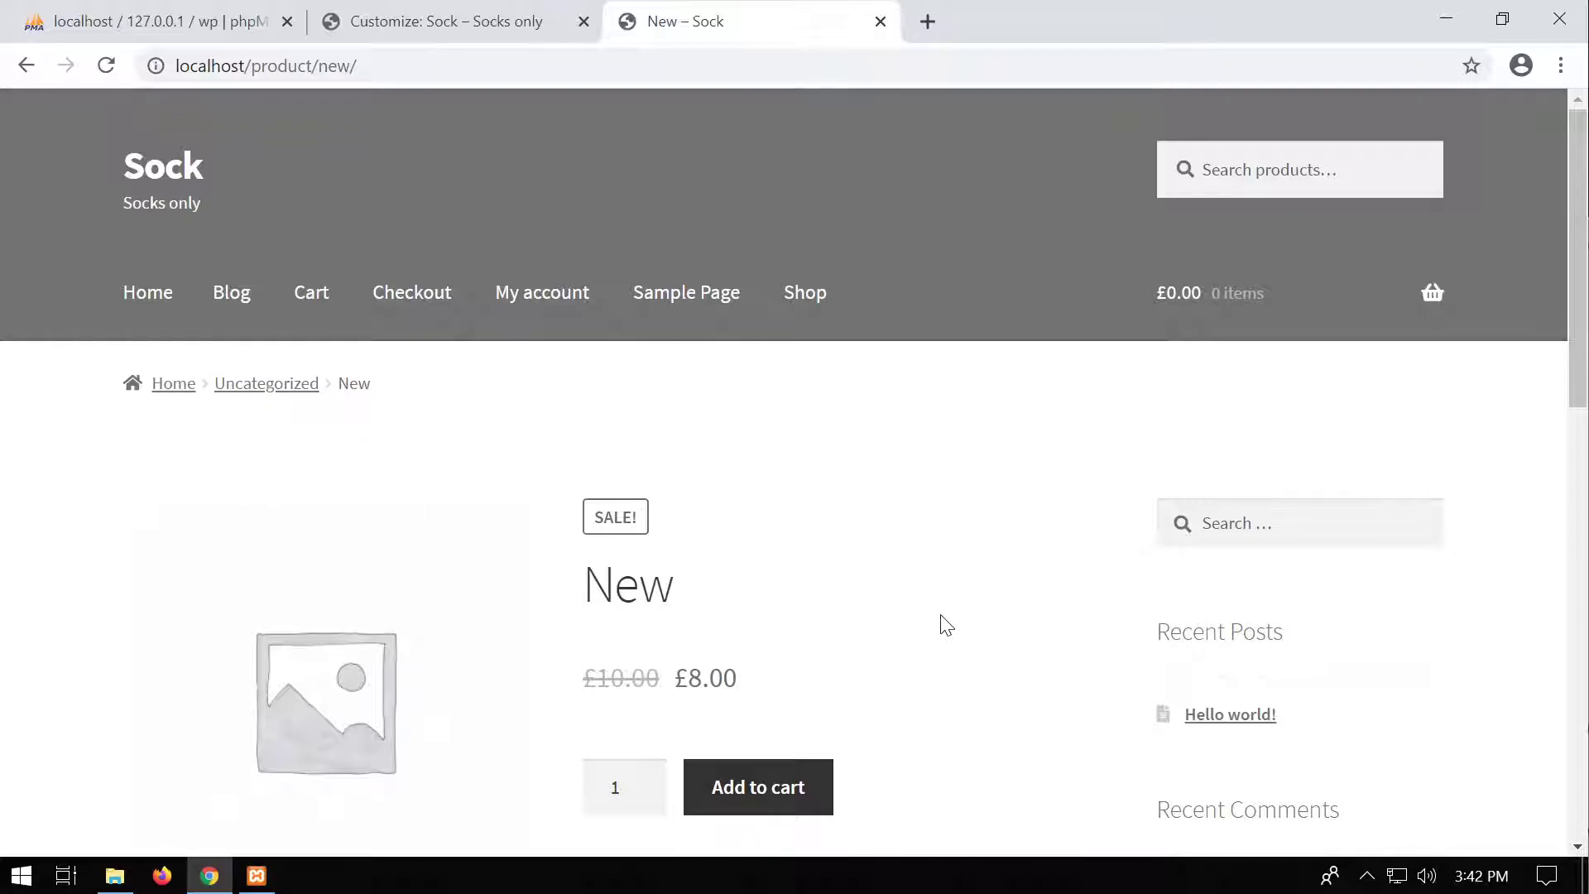
{"action": "scroll", "coordinate": [943, 622], "scroll_direction": "down", "scroll_amount": 15}
{"action": "scroll", "coordinate": [948, 621], "scroll_direction": "up", "scroll_amount": 15}
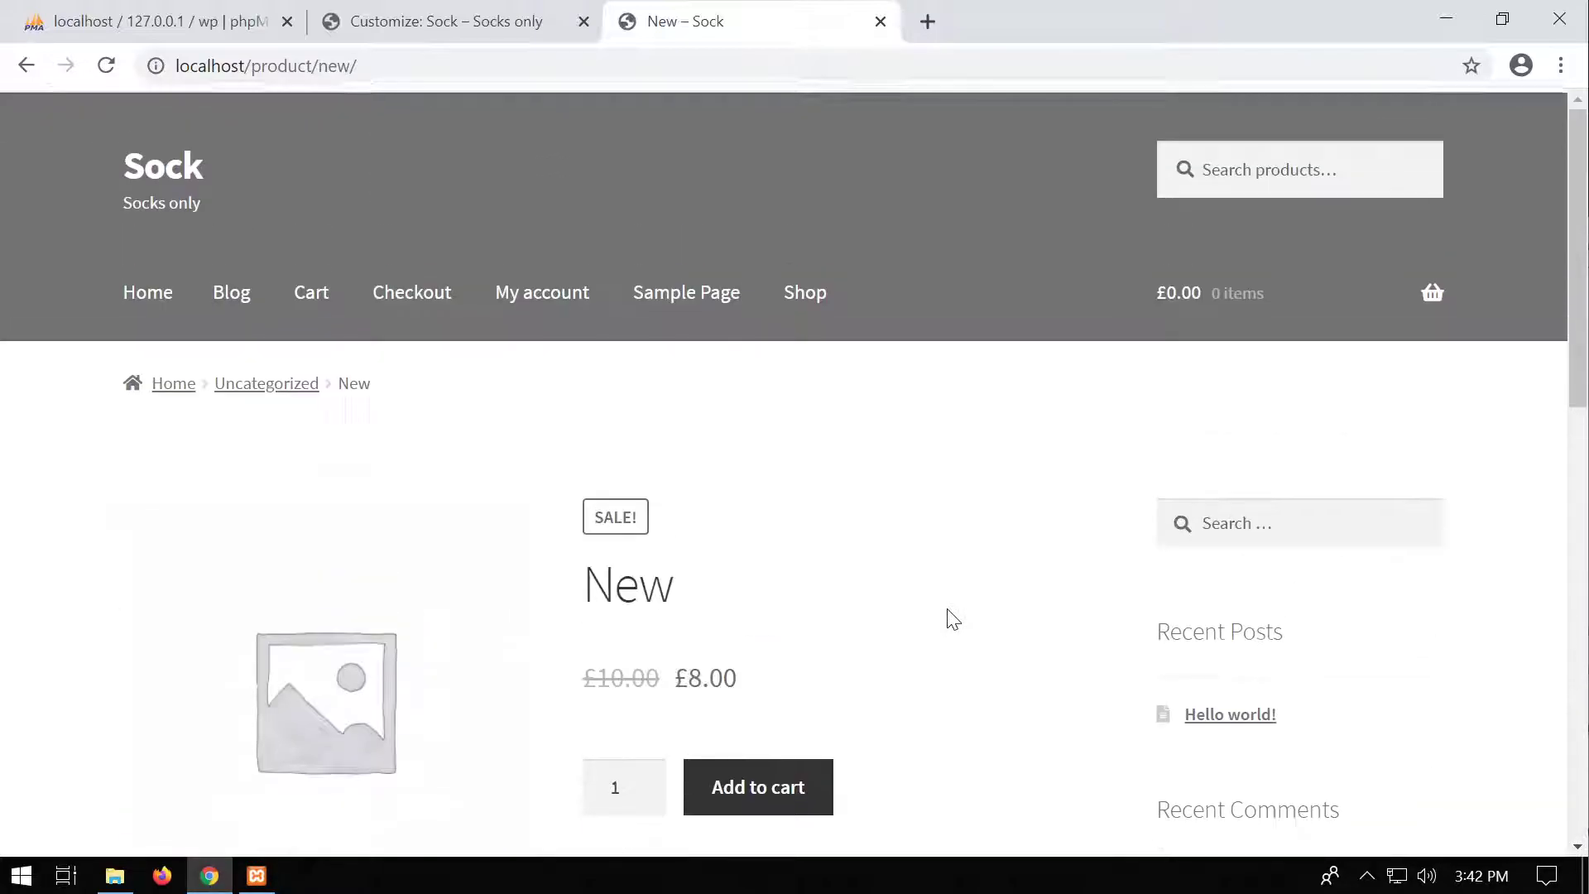